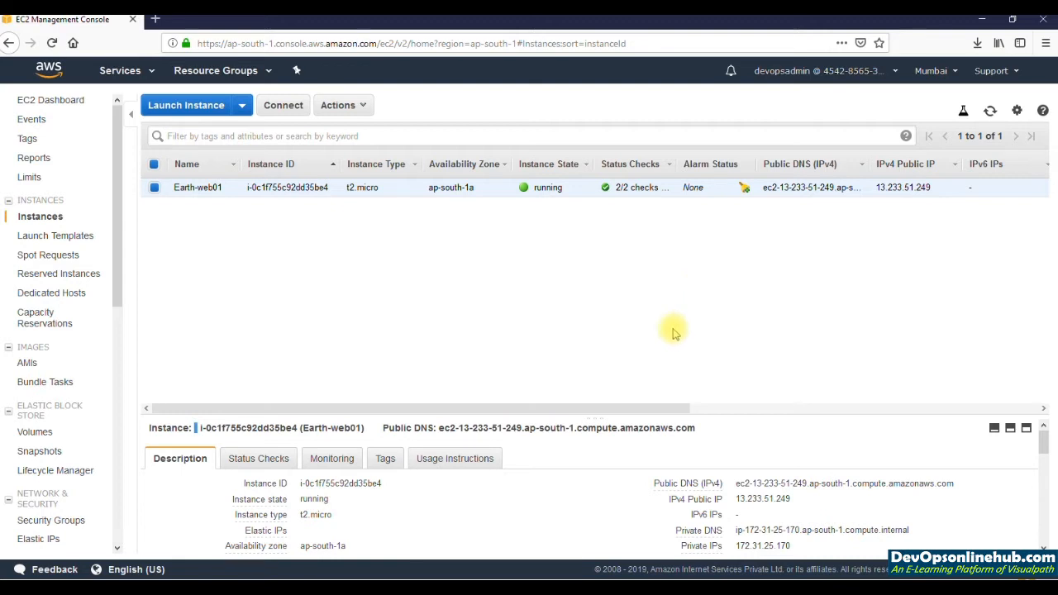
Step: Enlarge the details pane and examine the Earth-web01 instance's ID, instance type and availability zone
{"action": "left_click_drag", "start_coordinate": [628, 419], "coordinate": [629, 417]}
{"action": "left_click_drag", "start_coordinate": [643, 373], "coordinate": [655, 321]}
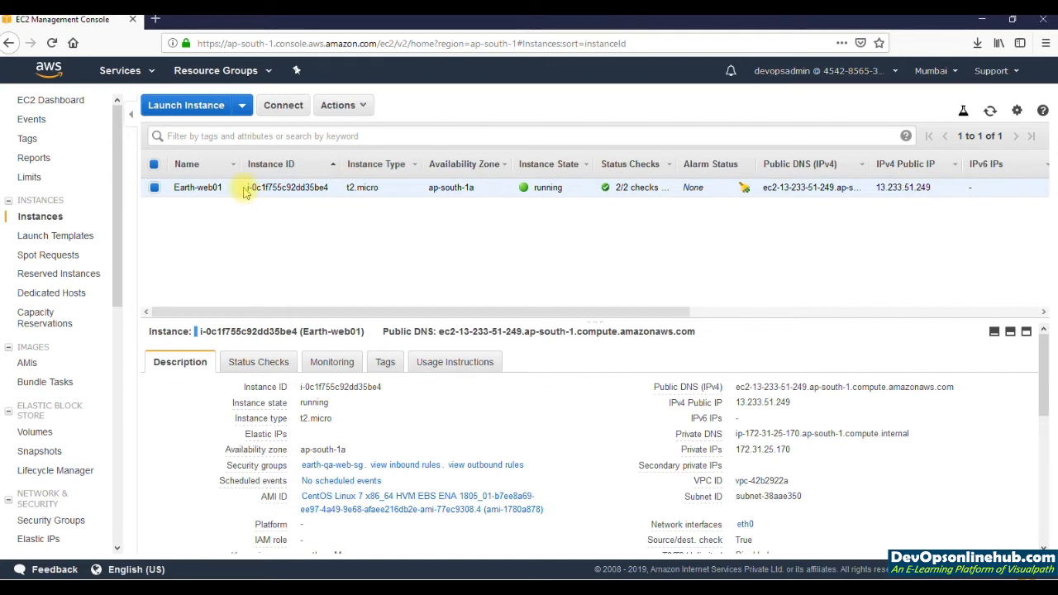
{"action": "left_click_drag", "start_coordinate": [248, 188], "coordinate": [331, 191]}
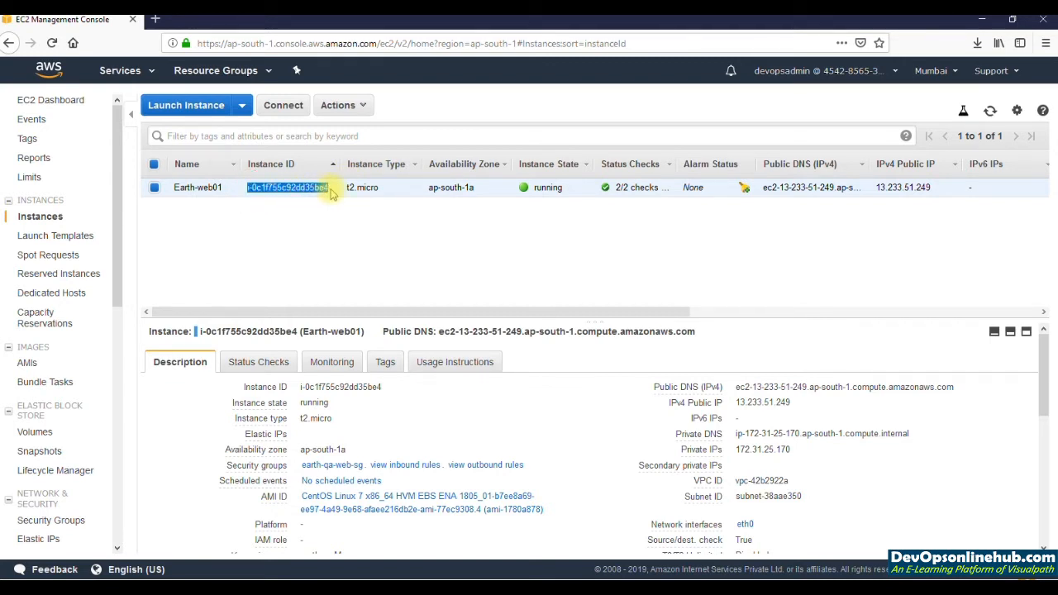
{"action": "left_click_drag", "start_coordinate": [388, 191], "coordinate": [343, 192]}
{"action": "left_click", "coordinate": [344, 192]}
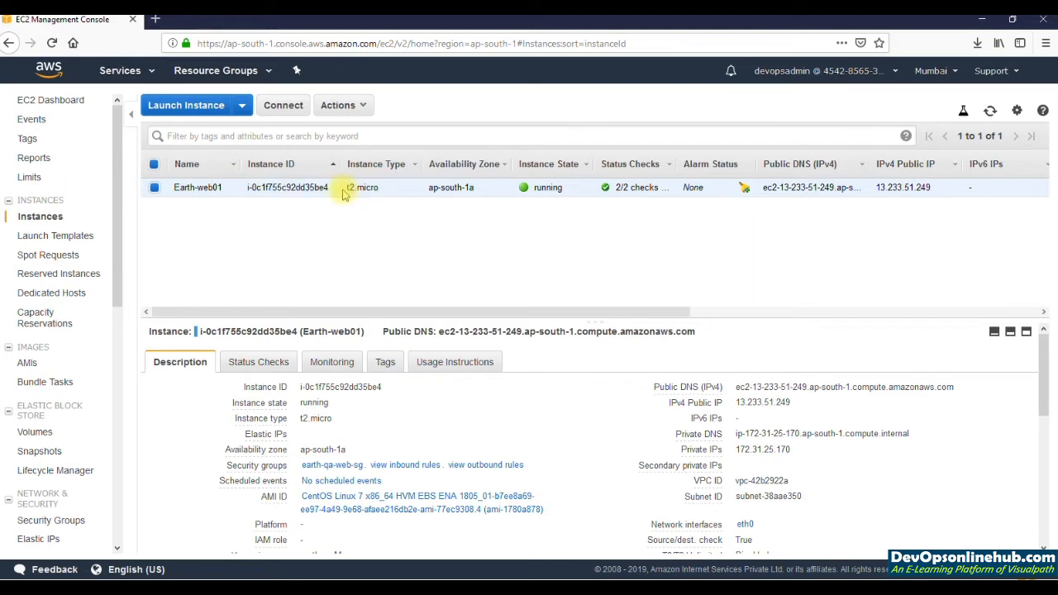
{"action": "left_click_drag", "start_coordinate": [486, 192], "coordinate": [427, 190]}
{"action": "left_click", "coordinate": [430, 189]}
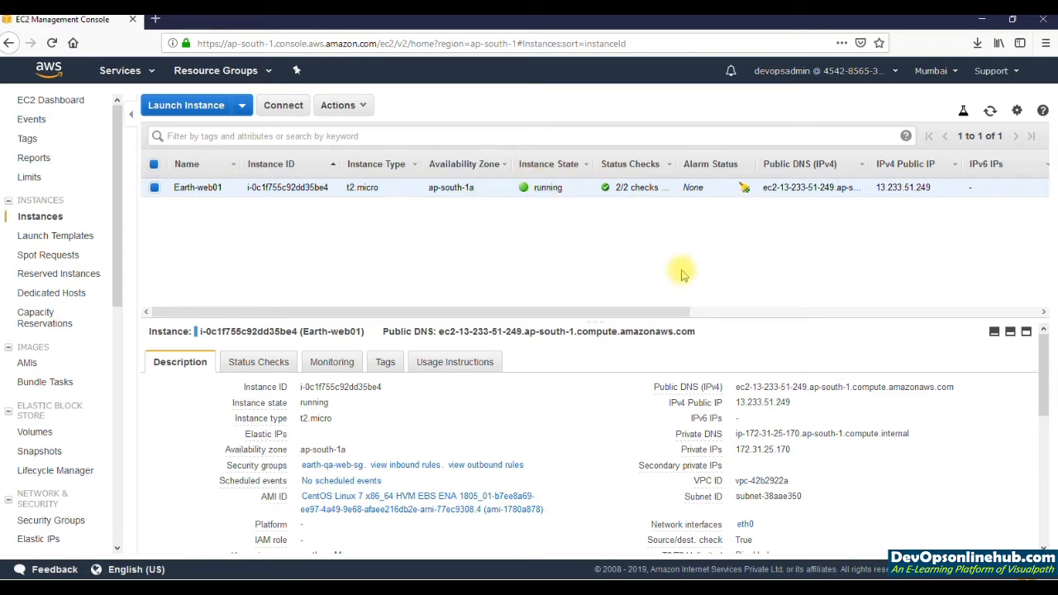
Step: Widen the Public DNS (IPv4) column and examine the instance's status checks, public DNS, key name, monitoring, security group and owner columns
{"action": "left_click_drag", "start_coordinate": [637, 312], "coordinate": [664, 313]}
{"action": "left_click_drag", "start_coordinate": [573, 189], "coordinate": [619, 187]}
{"action": "left_click", "coordinate": [619, 187]}
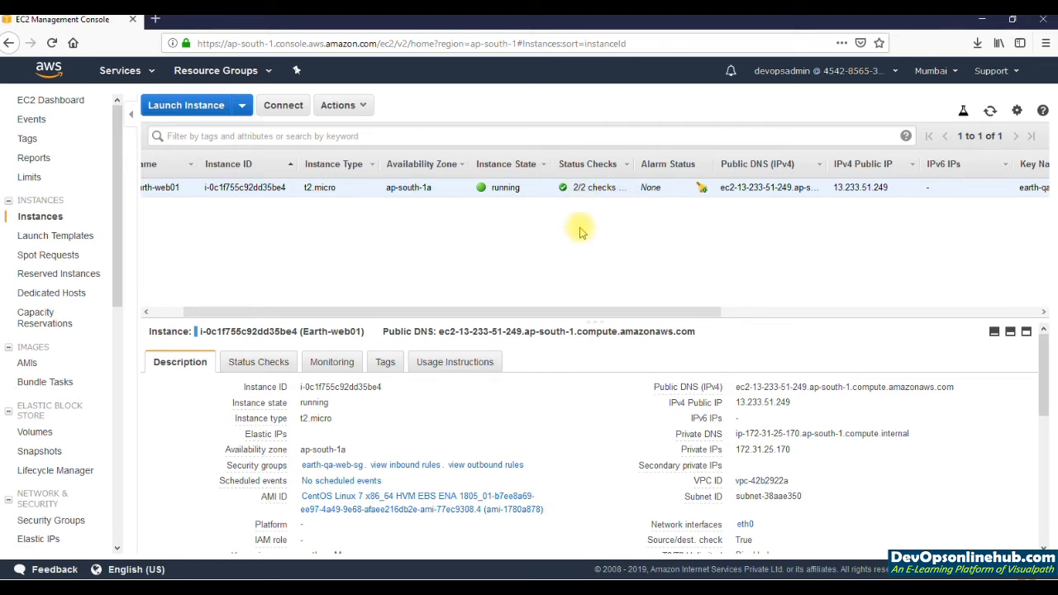
{"action": "left_click_drag", "start_coordinate": [615, 311], "coordinate": [692, 313]}
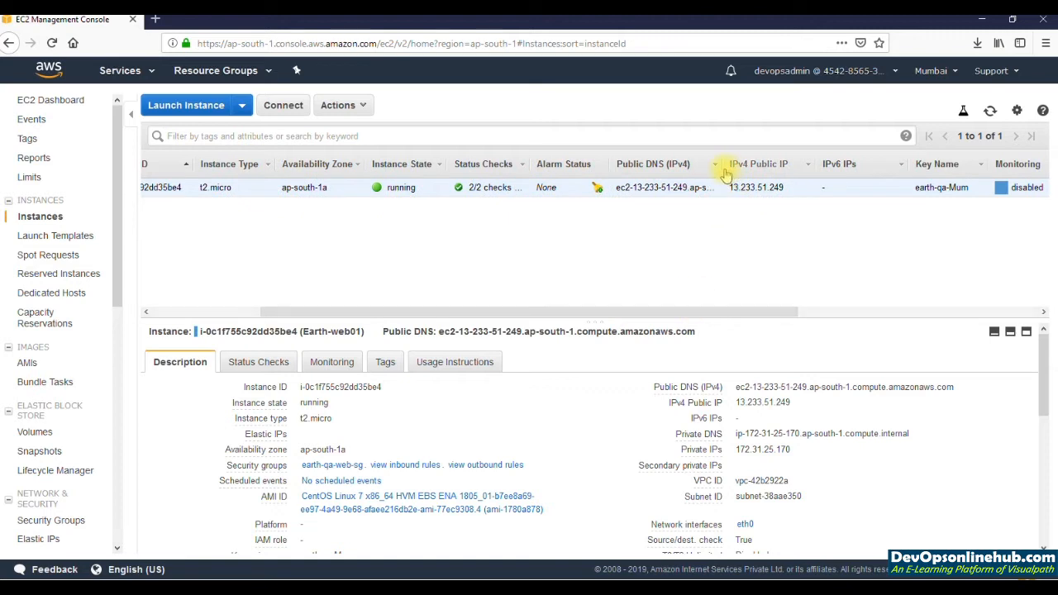
{"action": "left_click_drag", "start_coordinate": [720, 169], "coordinate": [827, 165]}
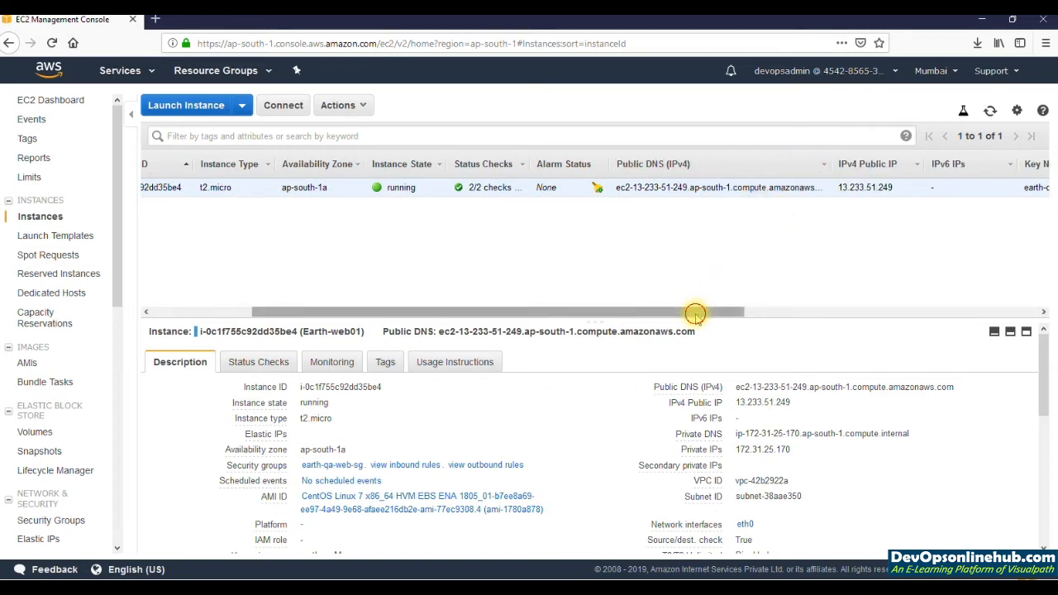
{"action": "left_click_drag", "start_coordinate": [694, 312], "coordinate": [807, 292]}
{"action": "left_click_drag", "start_coordinate": [738, 187], "coordinate": [676, 188]}
{"action": "left_click", "coordinate": [677, 188]}
{"action": "left_click_drag", "start_coordinate": [699, 311], "coordinate": [866, 327]}
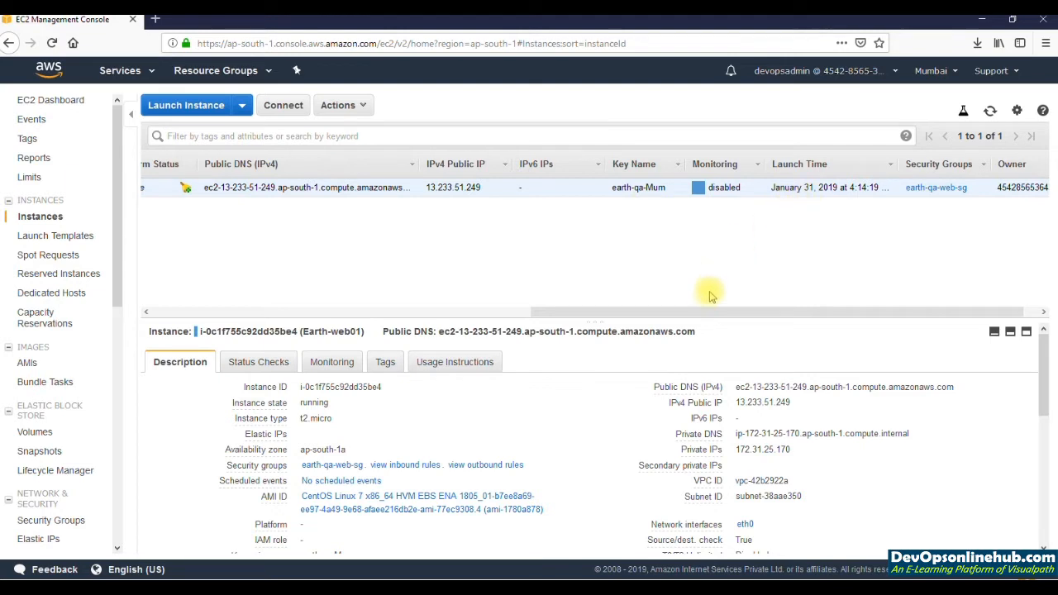
{"action": "left_click_drag", "start_coordinate": [703, 311], "coordinate": [781, 307]}
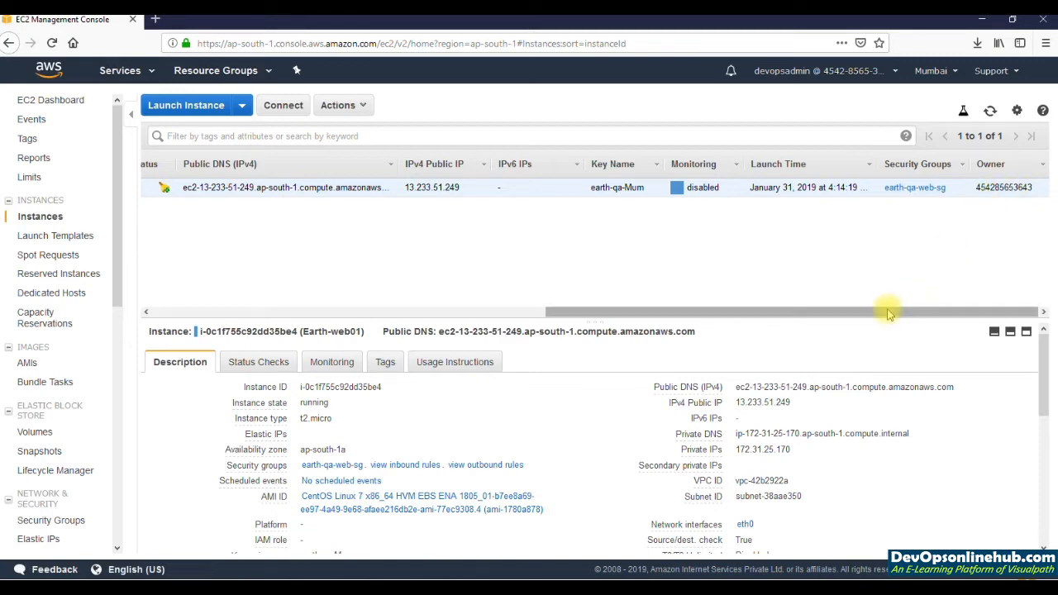
{"action": "left_click_drag", "start_coordinate": [727, 312], "coordinate": [433, 220]}
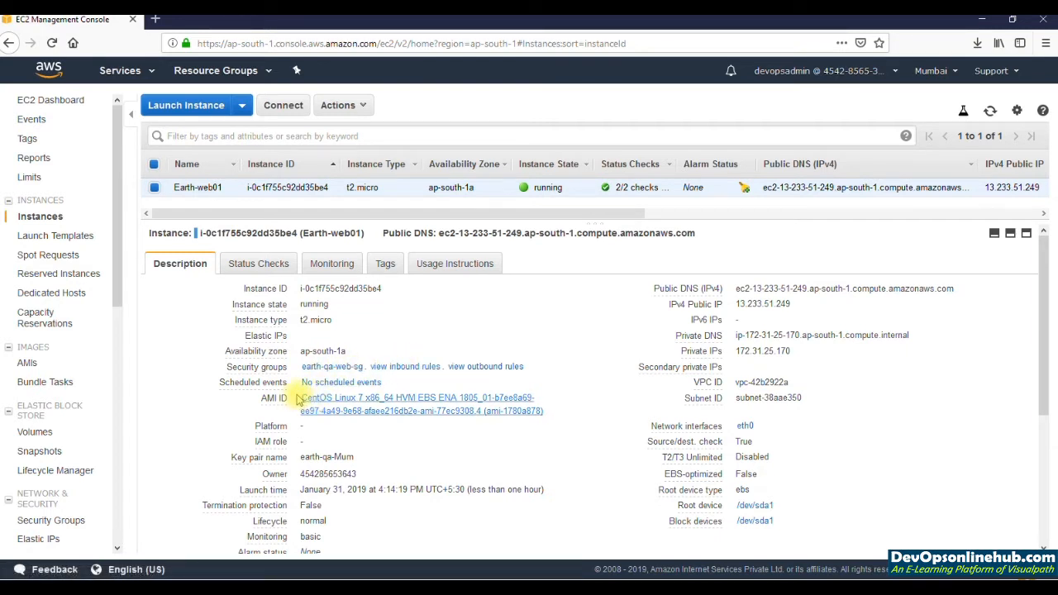
Step: Examine the AMI ID, key pair name and IPv4 public IP in the Earth-web01 instance's description
{"action": "left_click_drag", "start_coordinate": [295, 397], "coordinate": [551, 420]}
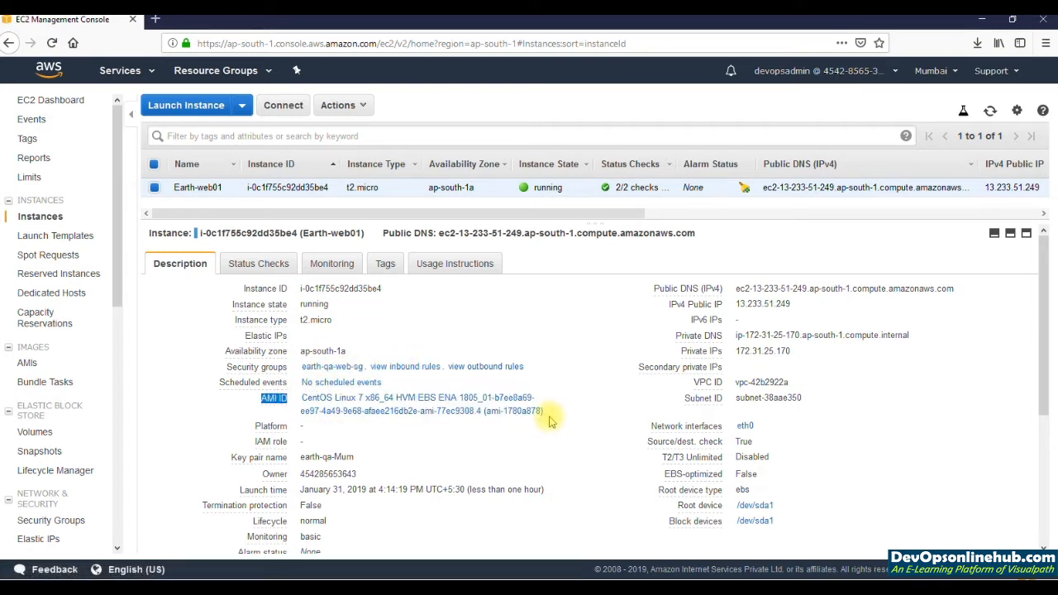
{"action": "left_click", "coordinate": [357, 469]}
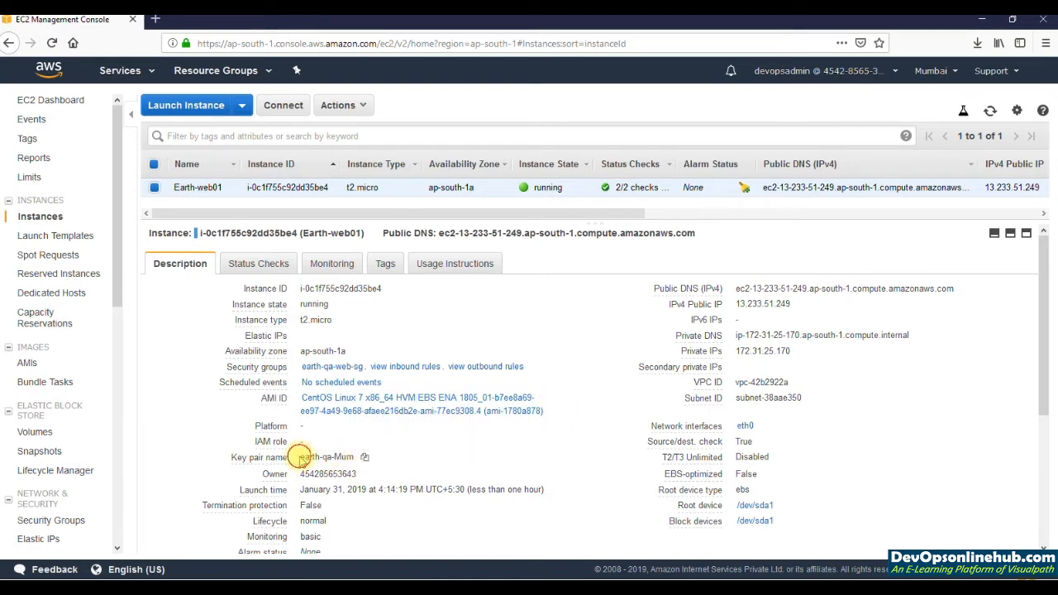
{"action": "left_click_drag", "start_coordinate": [301, 457], "coordinate": [362, 459]}
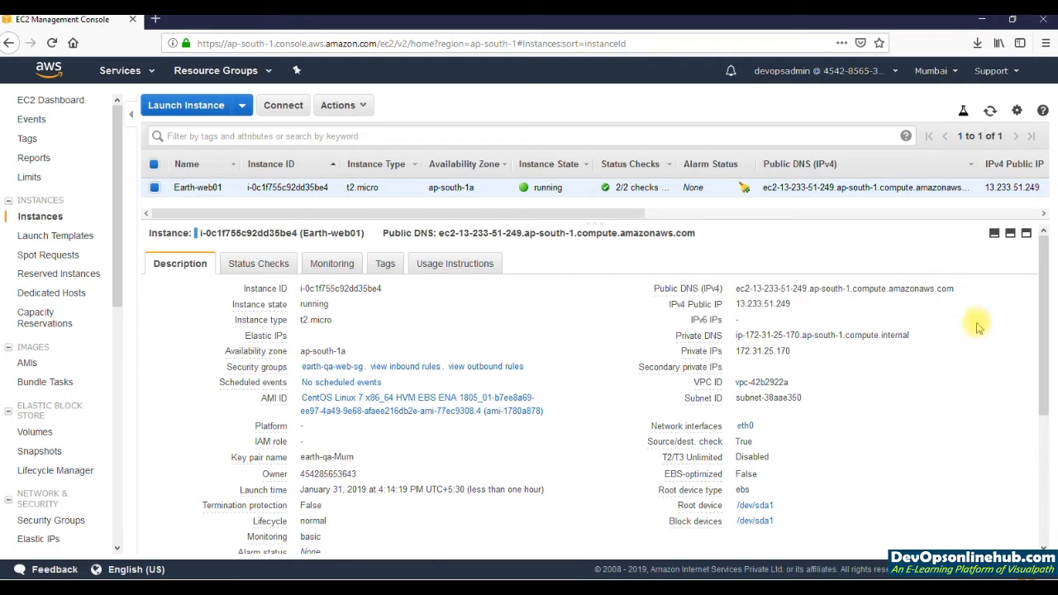
{"action": "left_click_drag", "start_coordinate": [736, 288], "coordinate": [793, 307]}
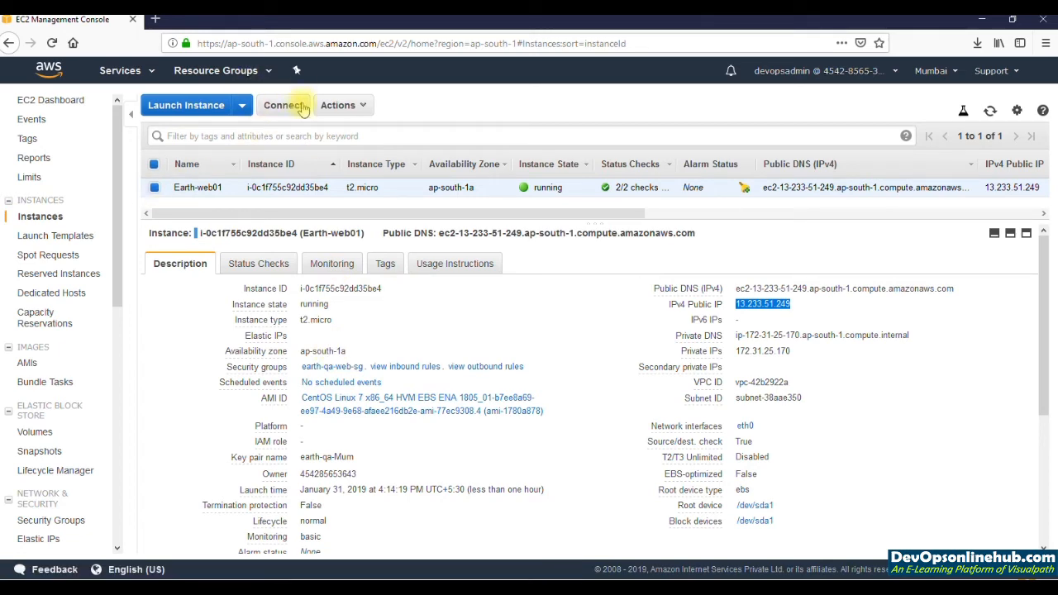
Step: Review the connection instructions for Earth-web01, including the chmod command, public DNS and example SSH command, and close them
{"action": "left_click", "coordinate": [283, 105]}
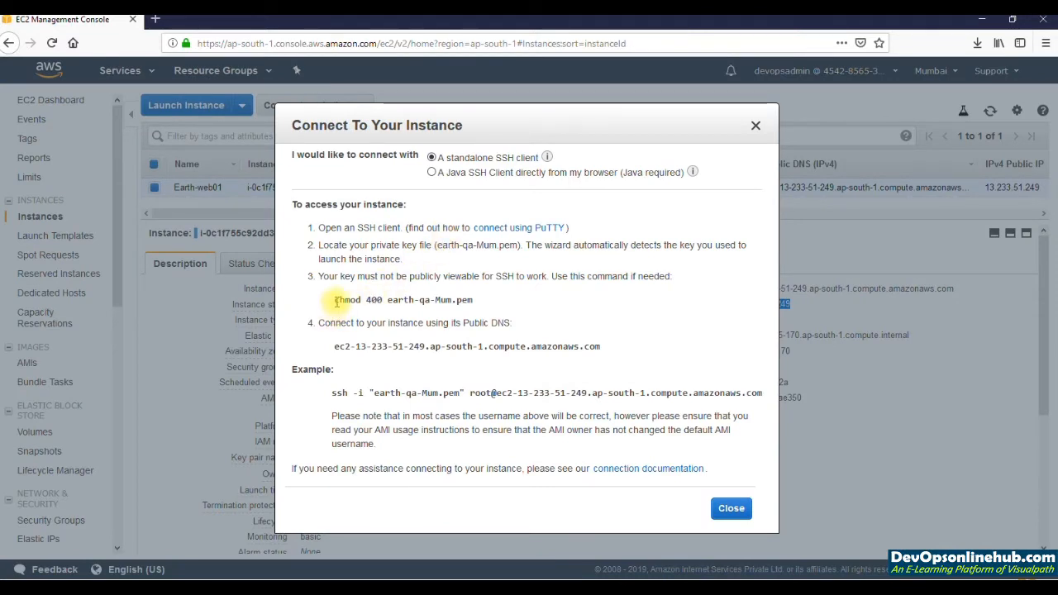
{"action": "left_click_drag", "start_coordinate": [335, 301], "coordinate": [474, 300]}
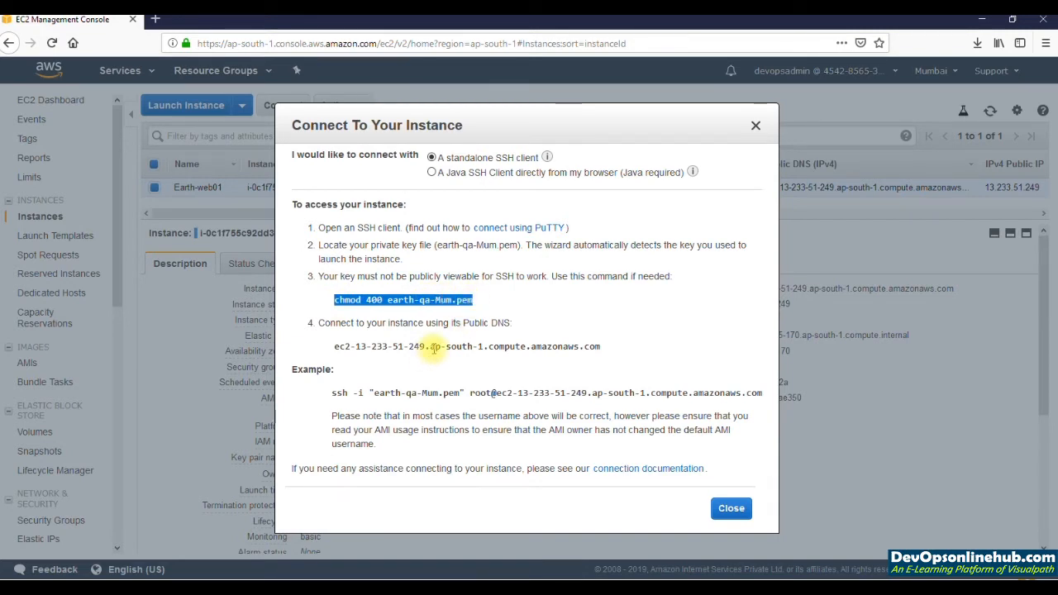
{"action": "double_click", "coordinate": [434, 347]}
{"action": "triple_click", "coordinate": [434, 348]}
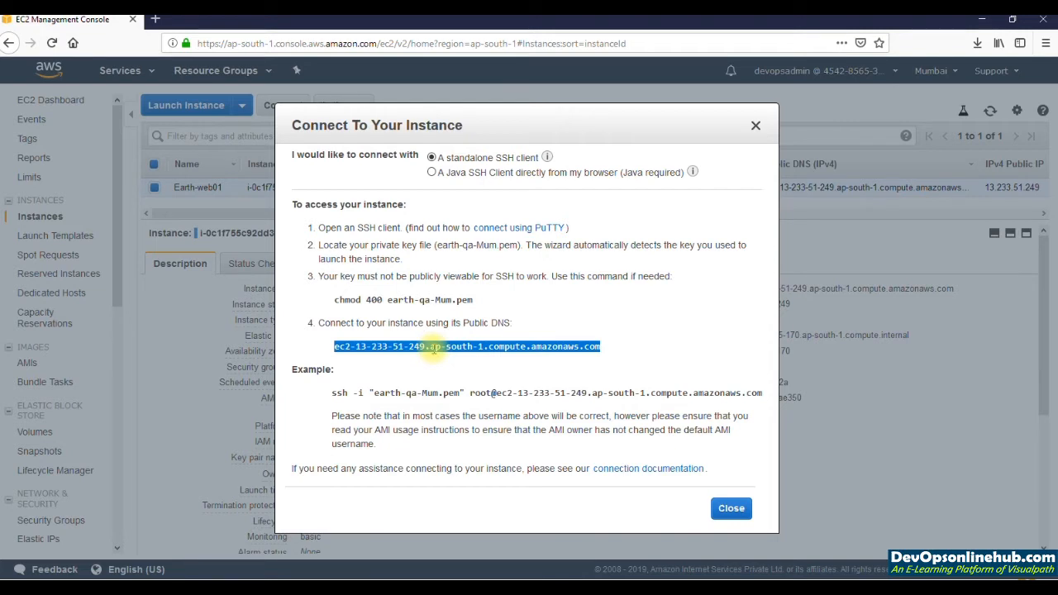
{"action": "left_click_drag", "start_coordinate": [331, 393], "coordinate": [751, 394]}
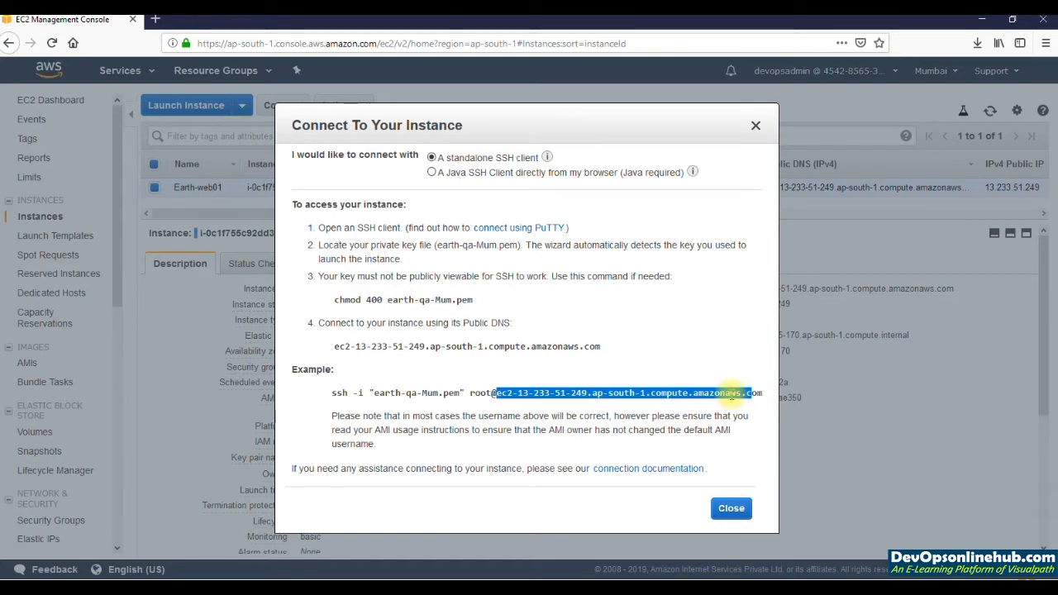
{"action": "left_click", "coordinate": [731, 512]}
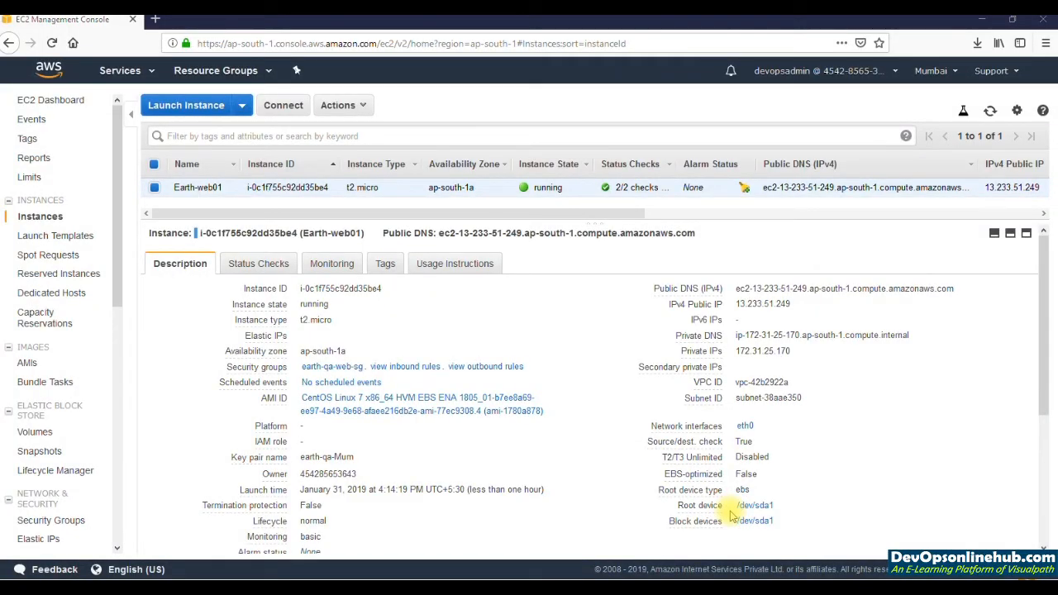
Step: Open Git Bash and begin an SSH command using the key Downloads/earth-qa-Mum.pem and the login user root@
{"action": "key", "text": "super"}
{"action": "type", "text": "git"}
{"action": "key", "text": "Return"}
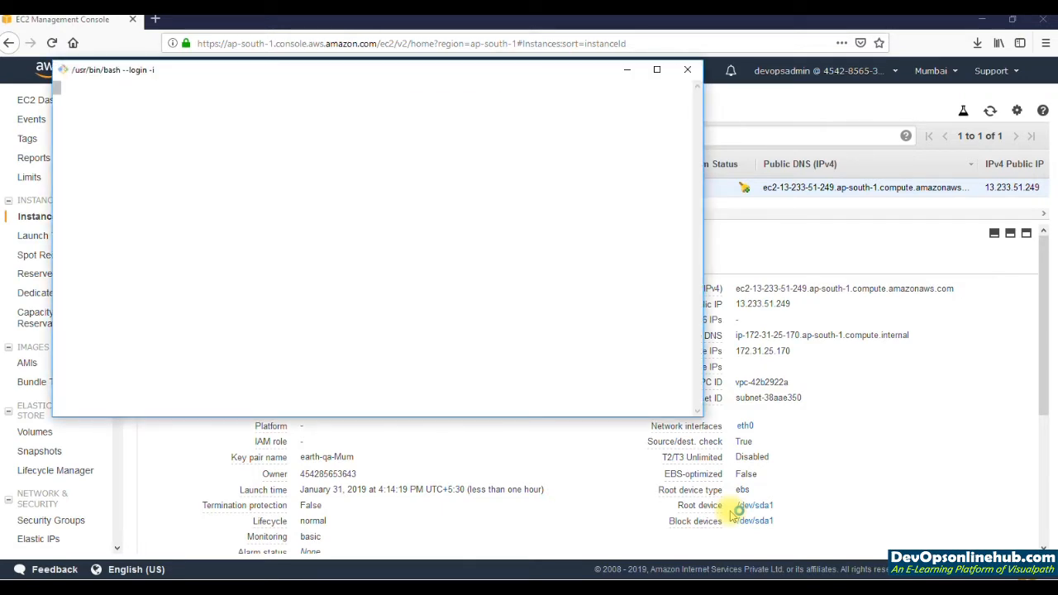
{"action": "type", "text": "ss"}
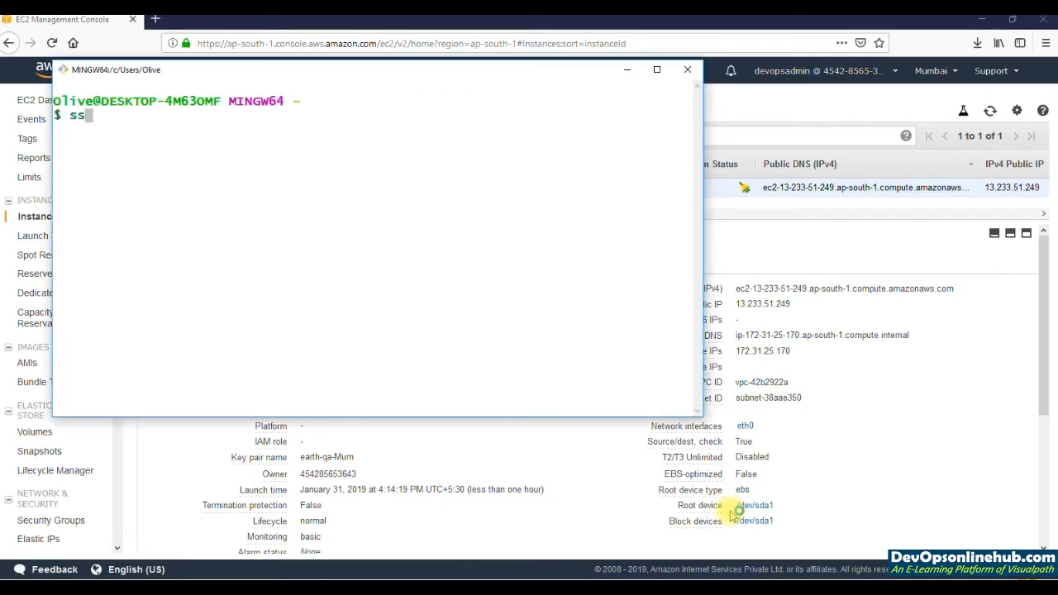
{"action": "type", "text": "h -i Dow"}
{"action": "key", "text": "Tab"}
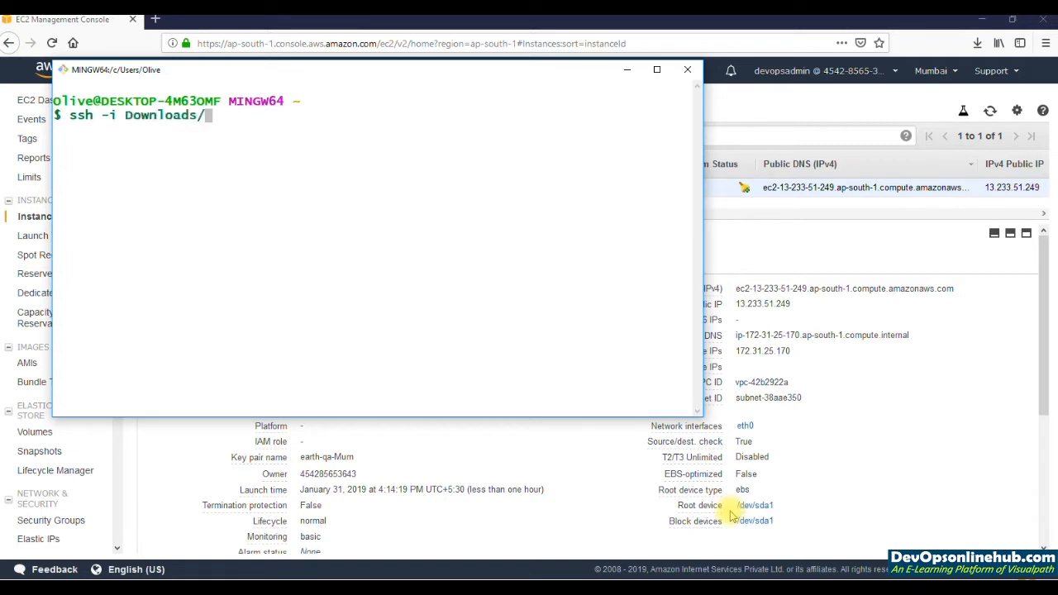
{"action": "type", "text": "e"}
{"action": "key", "text": "Tab"}
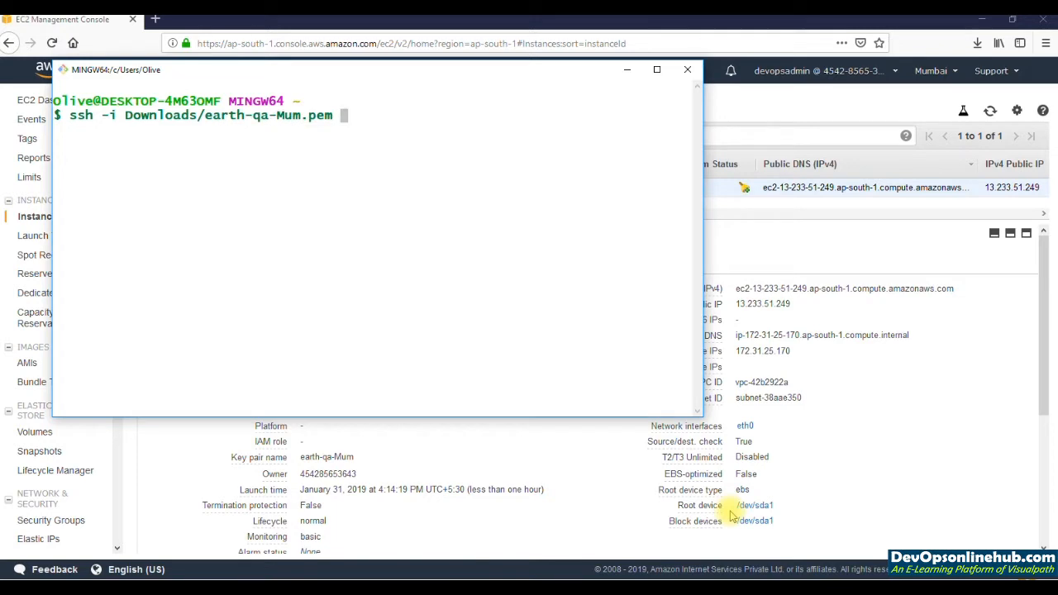
{"action": "type", "text": "root@"}
Step: Copy the instance's IPv4 public IP from the EC2 console, complete the SSH command in Git Bash with it, and run the command
{"action": "left_click", "coordinate": [731, 515]}
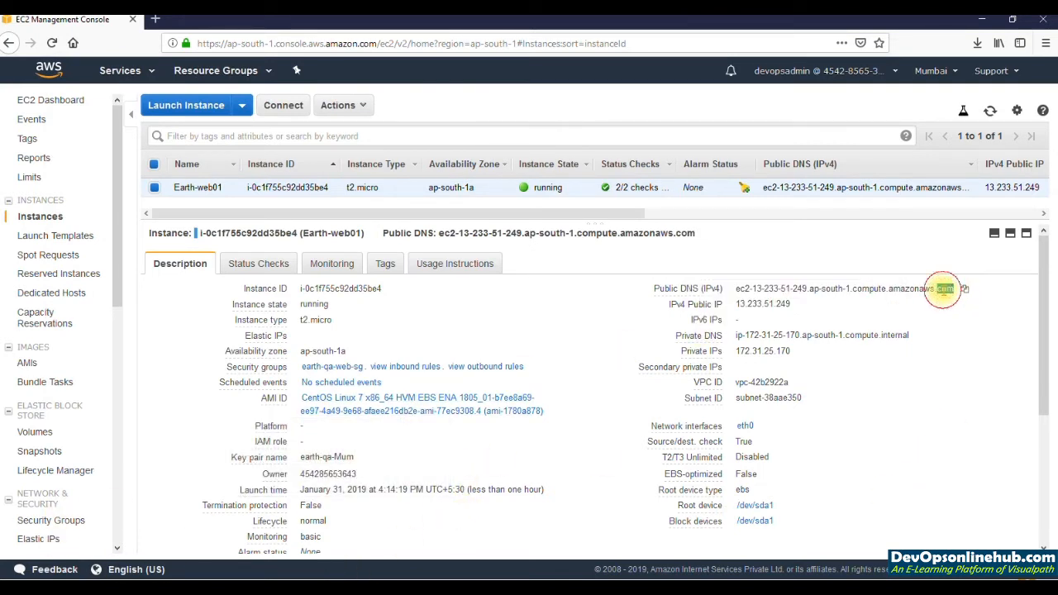
{"action": "triple_click", "coordinate": [944, 289]}
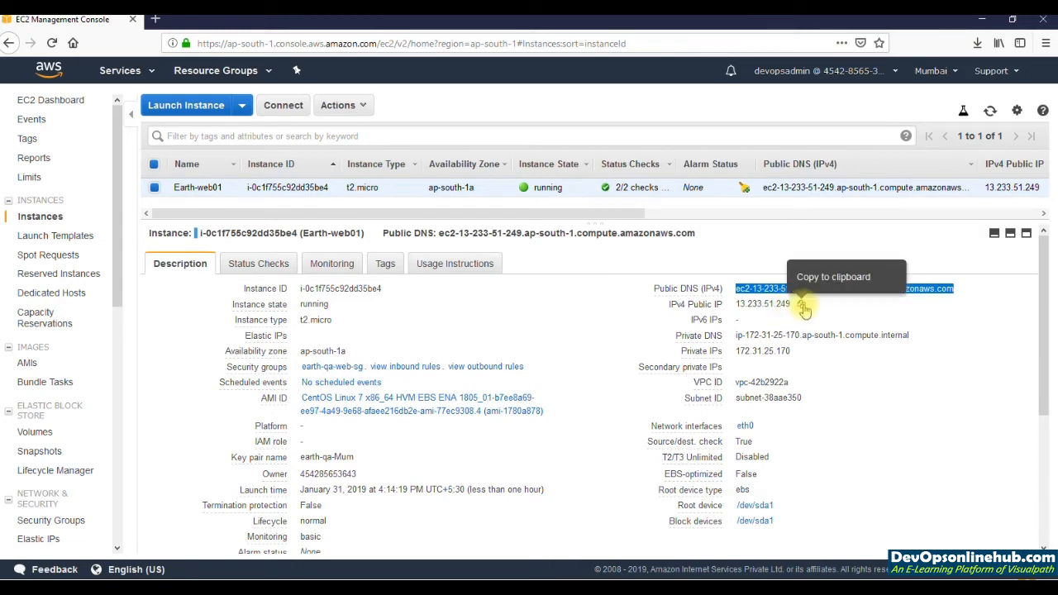
{"action": "left_click", "coordinate": [802, 305]}
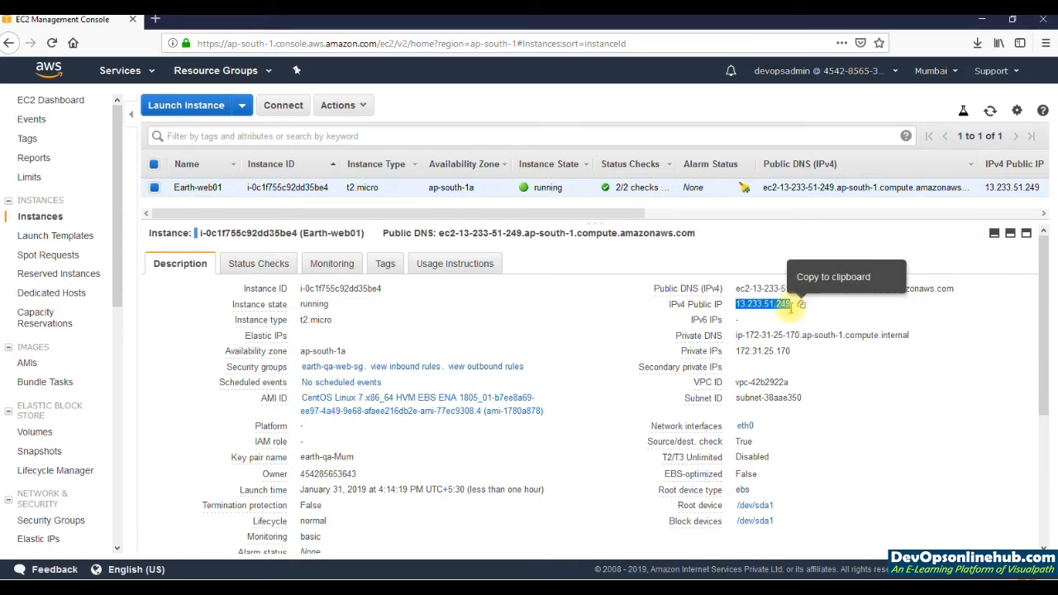
{"action": "key", "text": "alt+Tab"}
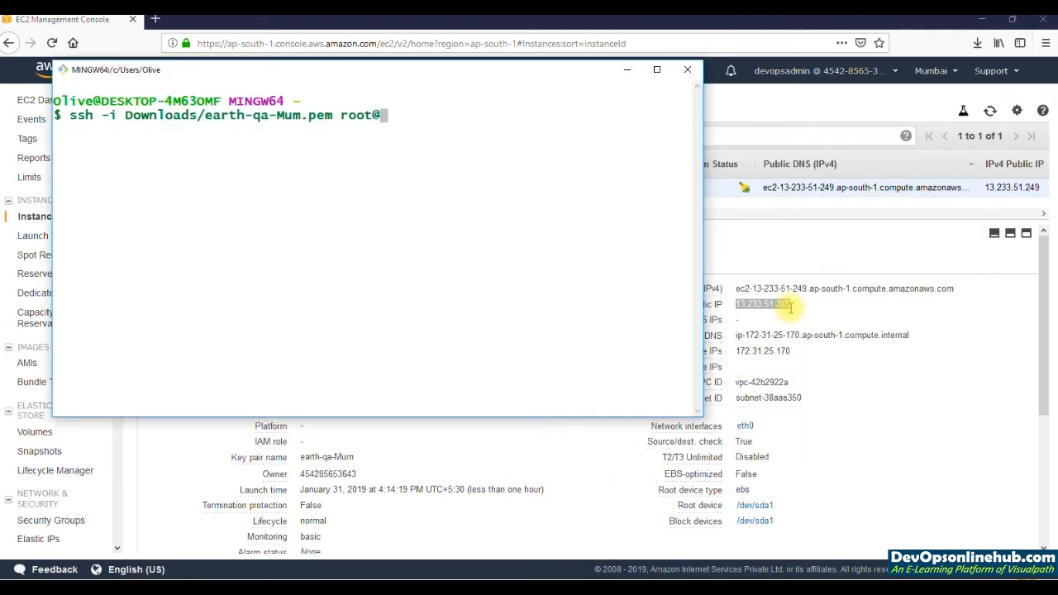
{"action": "key", "text": "shift+Insert"}
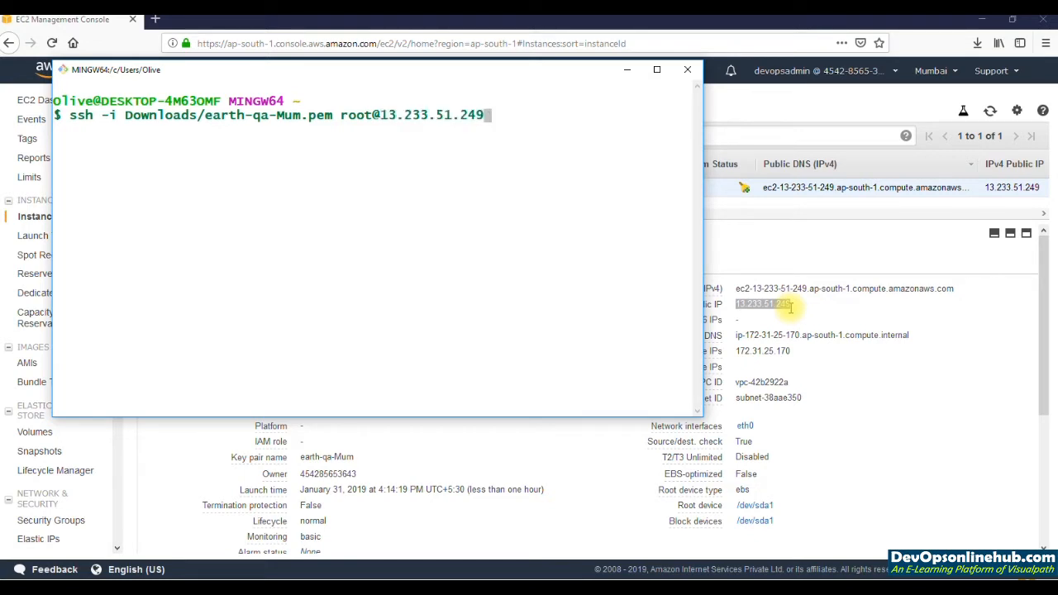
{"action": "key", "text": "Return"}
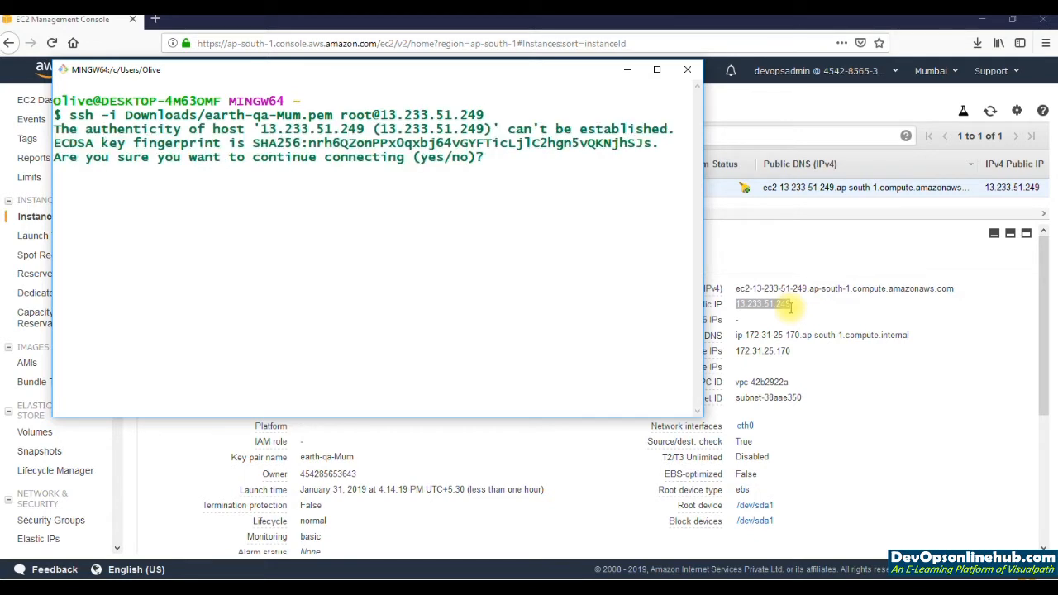
Step: Accept the host's authenticity with yes and terminate the SSH session opened as root
{"action": "type", "text": "yes"}
{"action": "key", "text": "Return"}
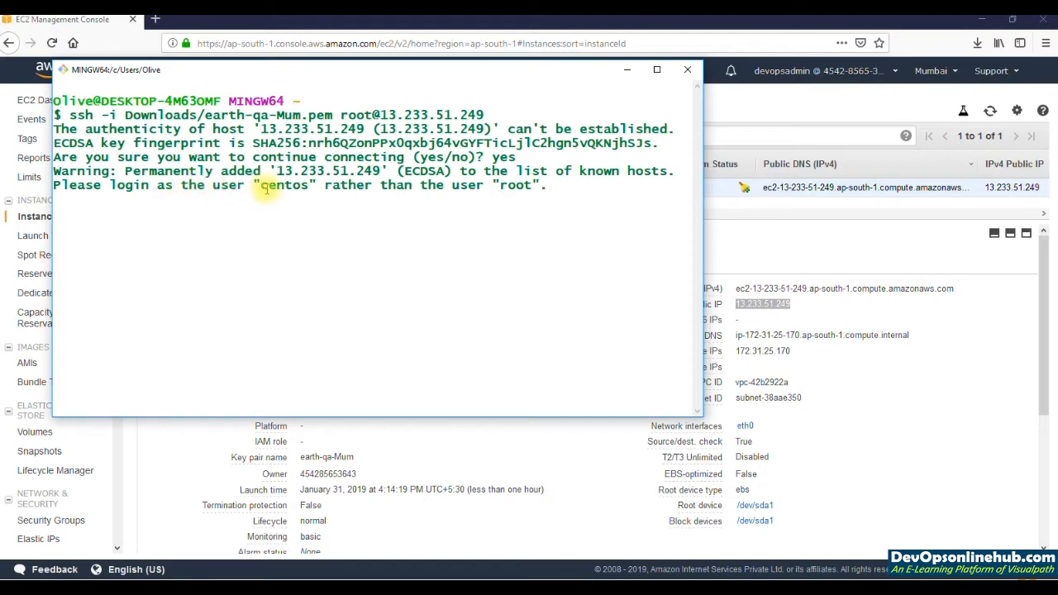
{"action": "double_click", "coordinate": [284, 185]}
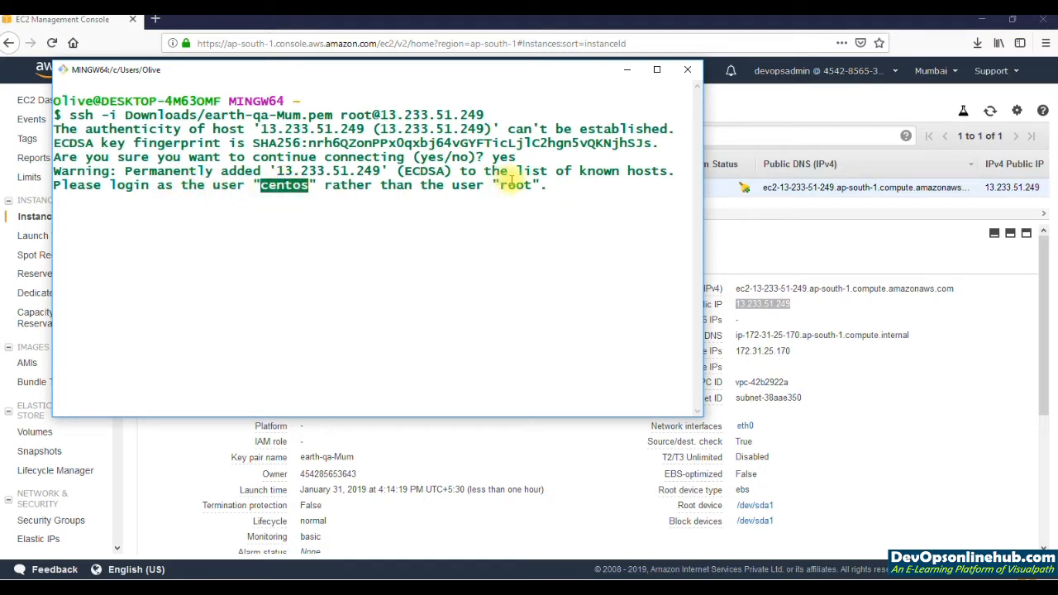
{"action": "double_click", "coordinate": [513, 182]}
{"action": "key", "text": "ctrl+c"}
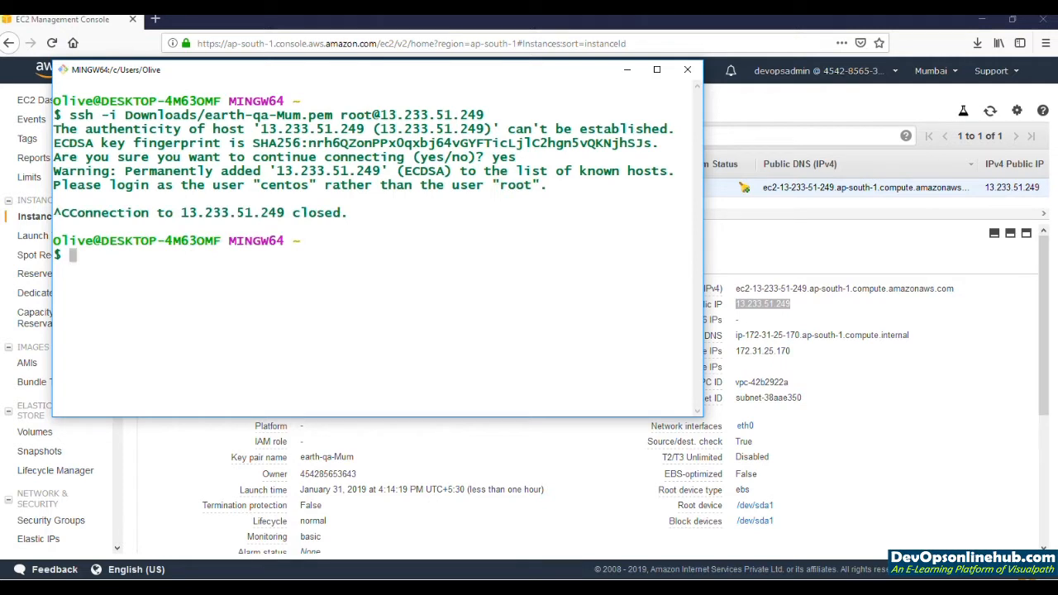
Step: Recall the previous SSH command, replace the login user root with centos, and connect to the instance
{"action": "key", "text": "Up"}
{"action": "key", "text": "Left"}
{"action": "key", "text": "Left"}
{"action": "key", "text": "Left"}
{"action": "key", "text": "Left"}
{"action": "key", "text": "Left"}
{"action": "key", "text": "Left"}
{"action": "key", "text": "Left"}
{"action": "key", "text": "Left"}
{"action": "key", "text": "Left"}
{"action": "key", "text": "Left"}
{"action": "key", "text": "Left"}
{"action": "key", "text": "Left"}
{"action": "key", "text": "Left"}
{"action": "key", "text": "Left"}
{"action": "key", "text": "Left"}
{"action": "key", "text": "Left"}
{"action": "key", "text": "Right"}
{"action": "key", "text": "Right"}
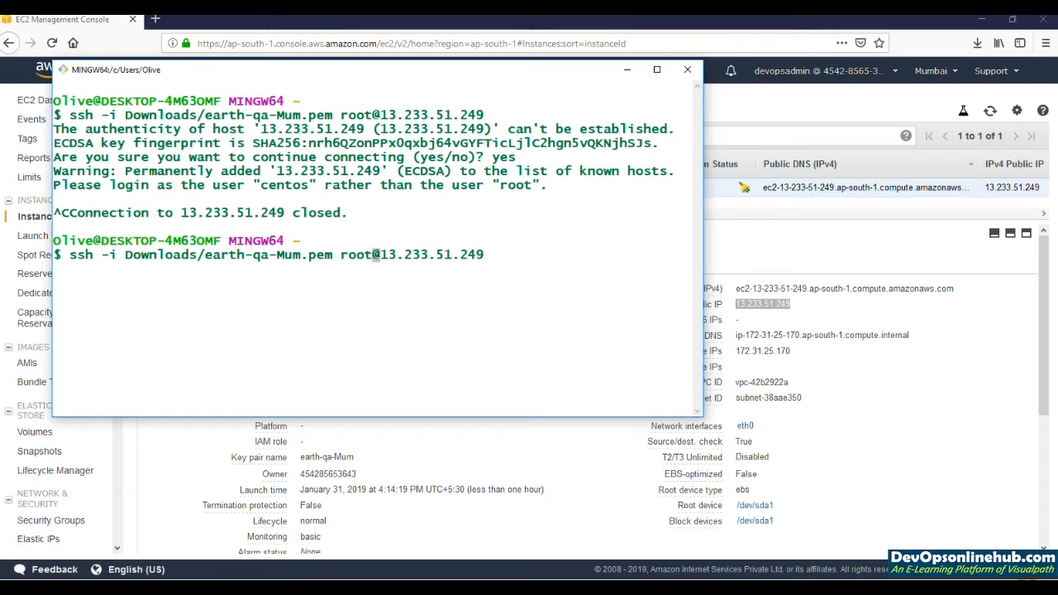
{"action": "key", "text": "BackSpace"}
{"action": "key", "text": "BackSpace"}
{"action": "key", "text": "BackSpace"}
{"action": "key", "text": "BackSpace"}
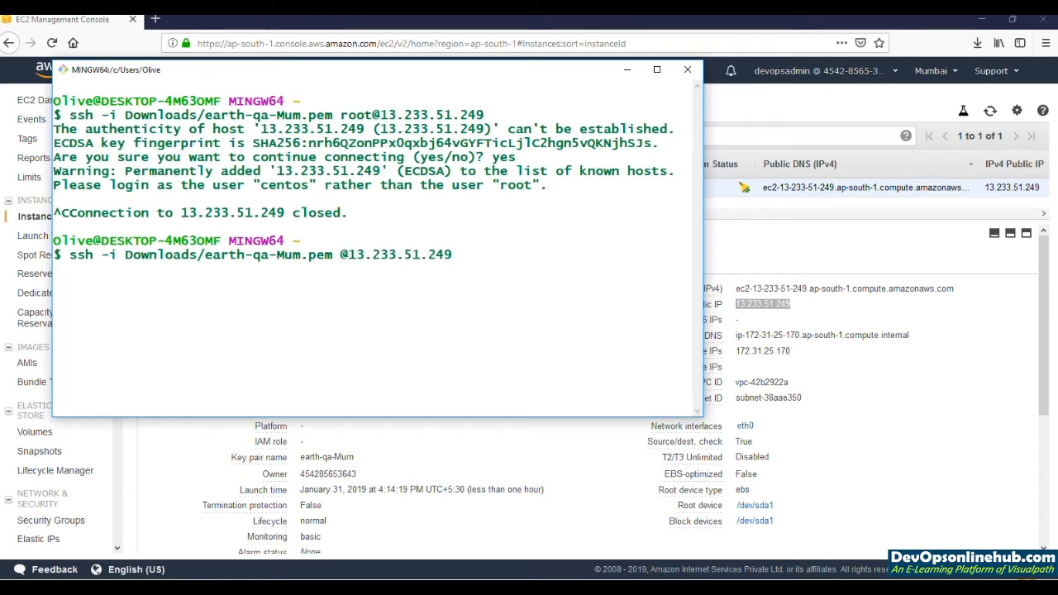
{"action": "type", "text": "centos"}
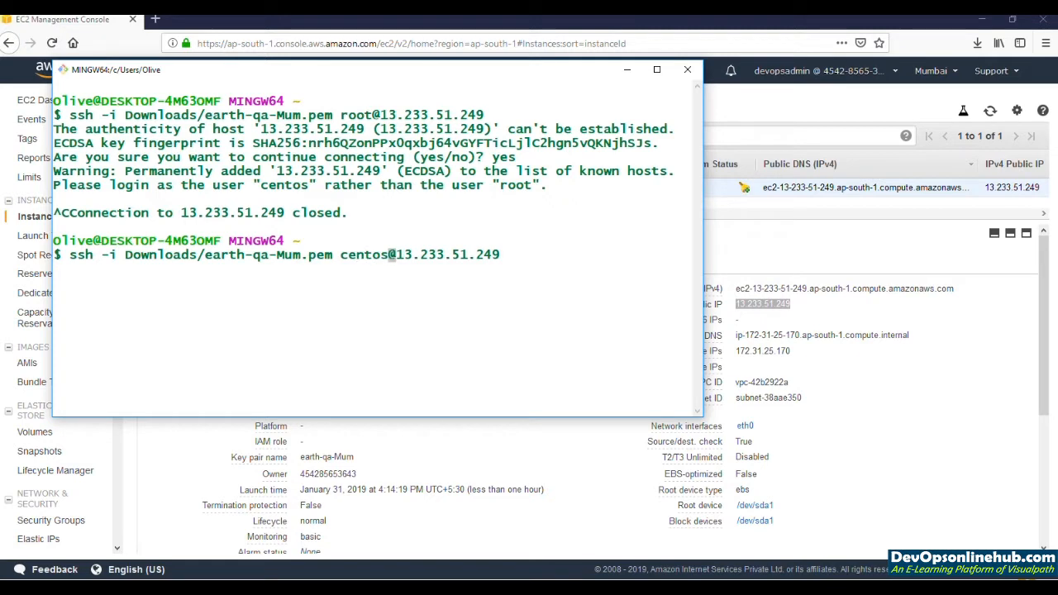
{"action": "key", "text": "Return"}
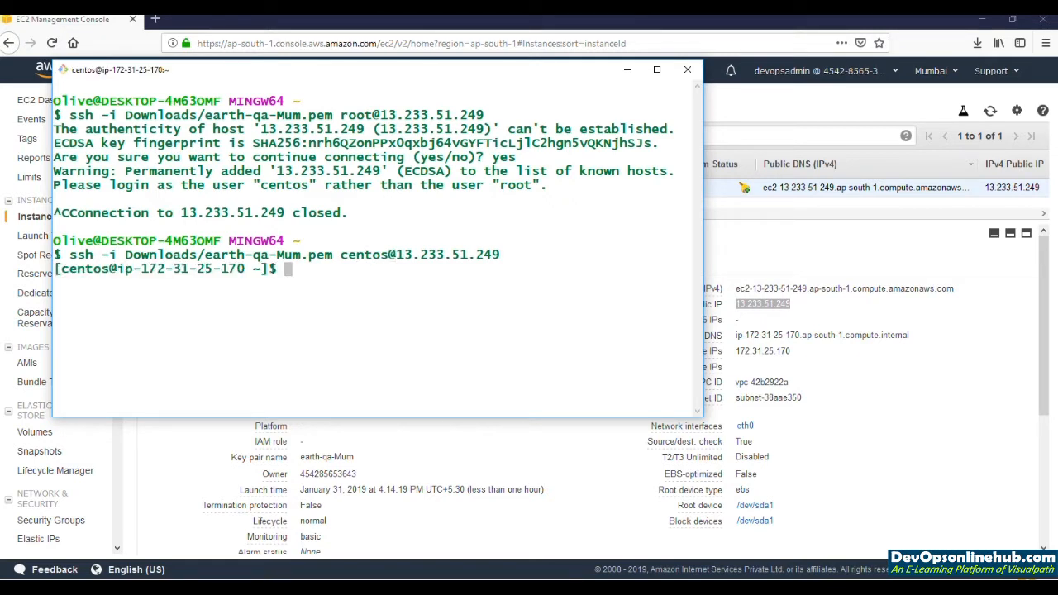
Step: Clear the terminal and install git and httpd by running sudo yum install git httpd -y
{"action": "key", "text": "ctrl+l"}
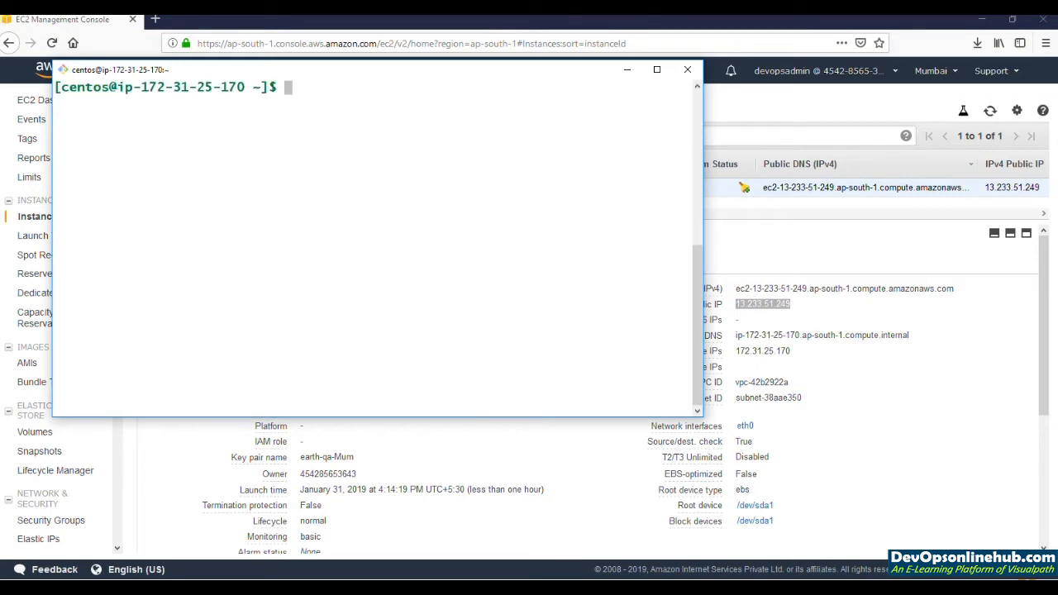
{"action": "type", "text": "sudo"}
{"action": "key", "text": "BackSpace"}
{"action": "key", "text": "BackSpace"}
{"action": "key", "text": "BackSpace"}
{"action": "key", "text": "BackSpace"}
{"action": "type", "text": "sudo yum install g"}
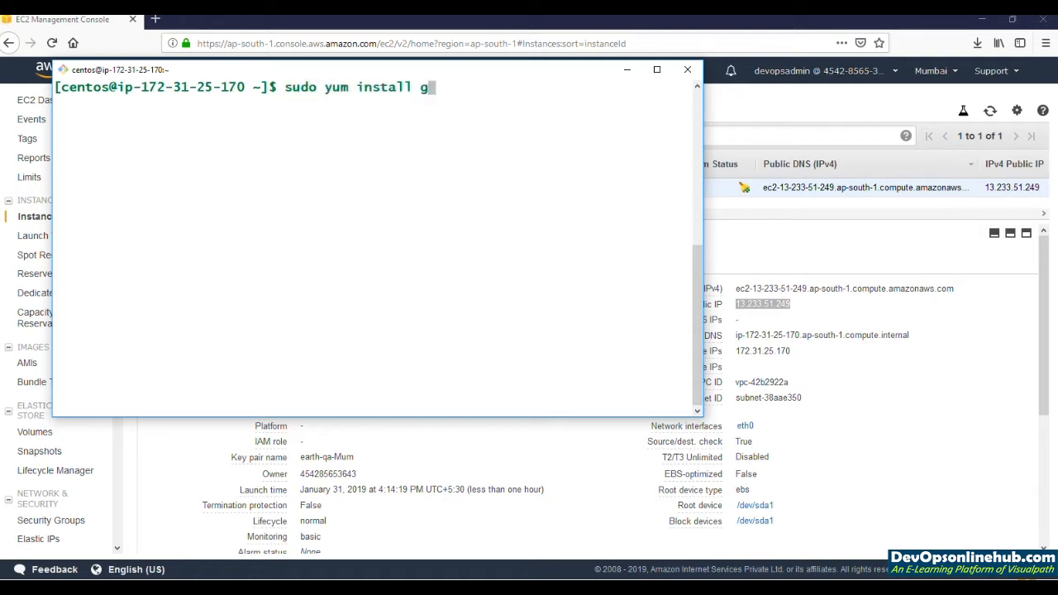
{"action": "type", "text": "it httpd -y"}
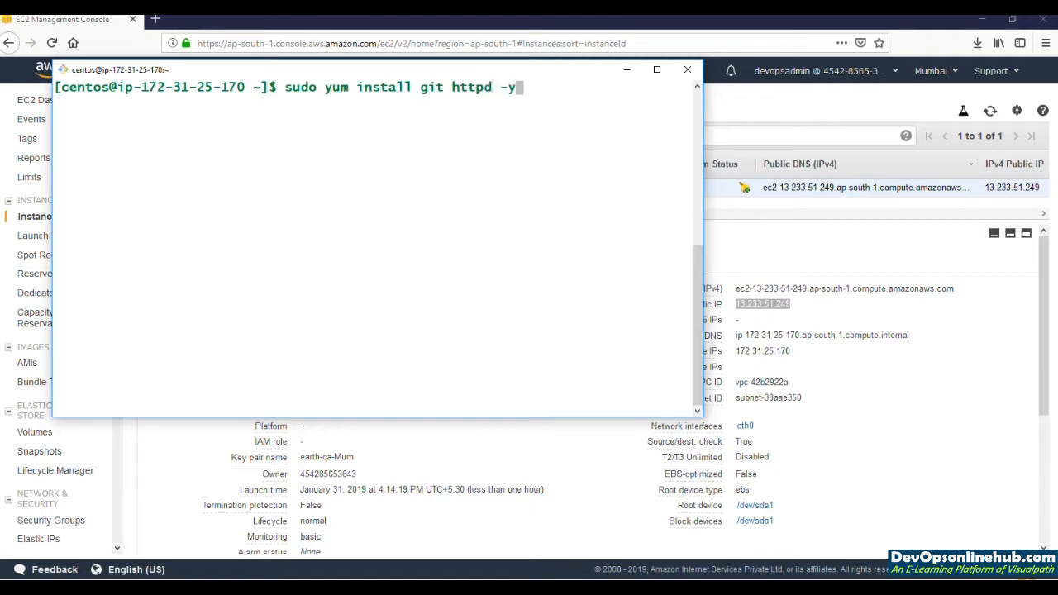
{"action": "key", "text": "Return"}
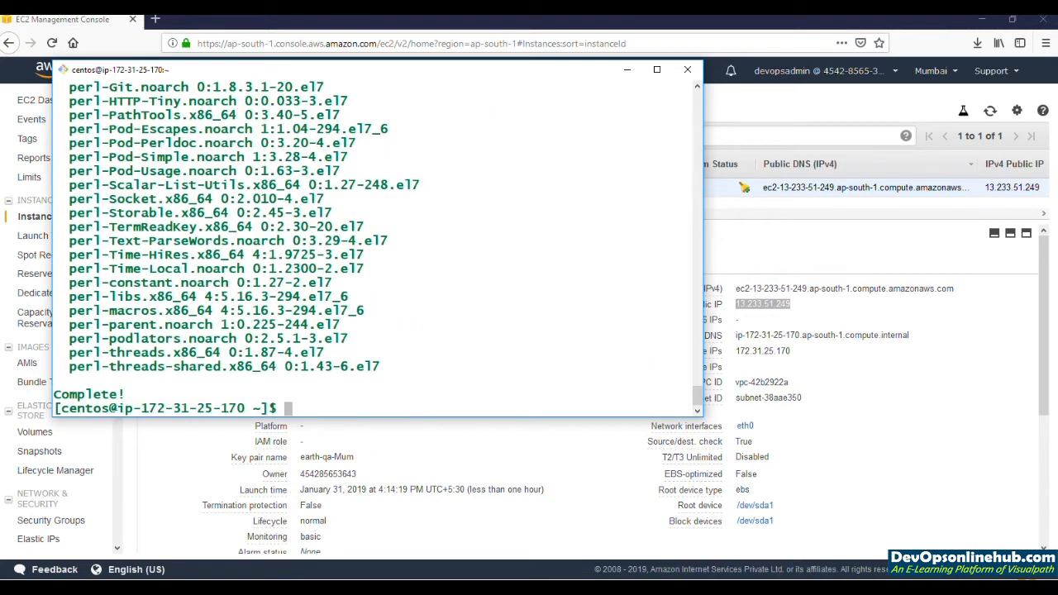
Step: Start the Apache service by running sudo service httpd start
{"action": "type", "text": "sudo httod"}
{"action": "key", "text": "BackSpace"}
{"action": "key", "text": "BackSpace"}
{"action": "type", "text": "pd start"}
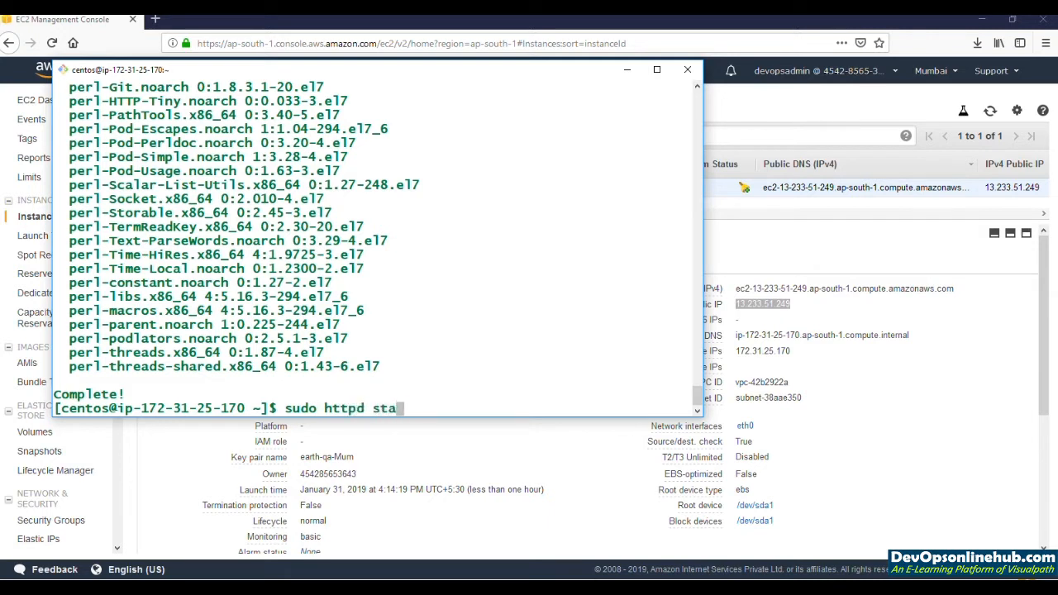
{"action": "key", "text": "Left"}
{"action": "key", "text": "Left"}
{"action": "key", "text": "Left"}
{"action": "key", "text": "Left"}
{"action": "key", "text": "Left"}
{"action": "key", "text": "Left"}
{"action": "key", "text": "Left"}
{"action": "key", "text": "Left"}
{"action": "key", "text": "Left"}
{"action": "type", "text": "service"}
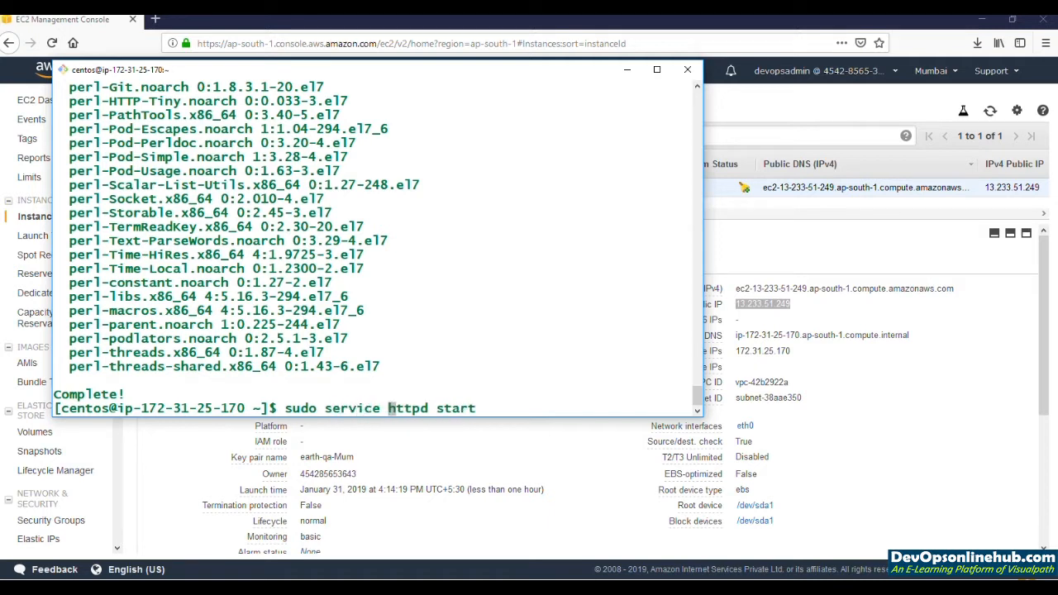
{"action": "key", "text": "Return"}
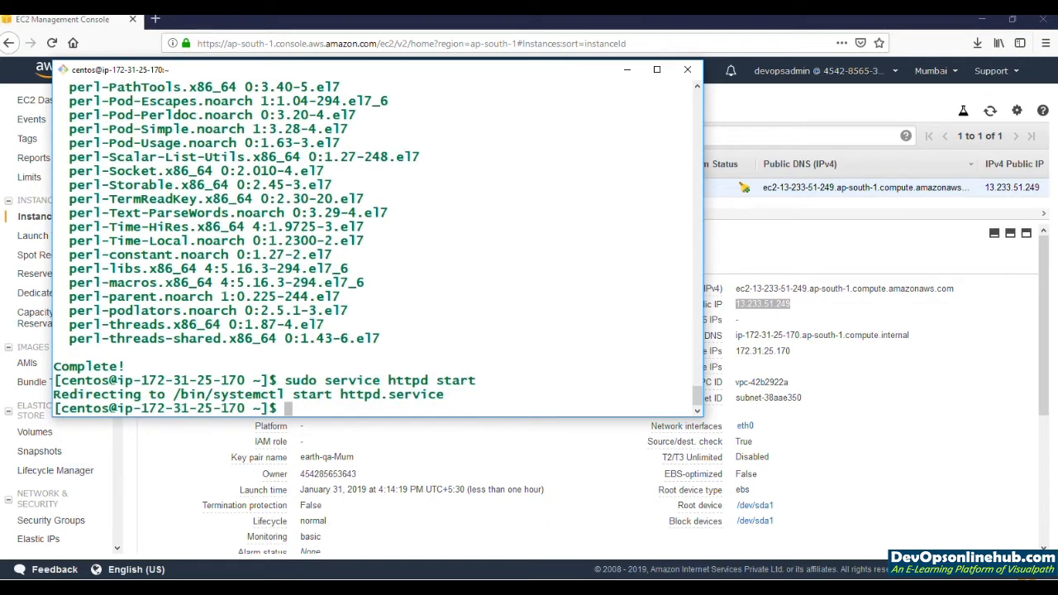
{"action": "type", "text": "sudo syste"}
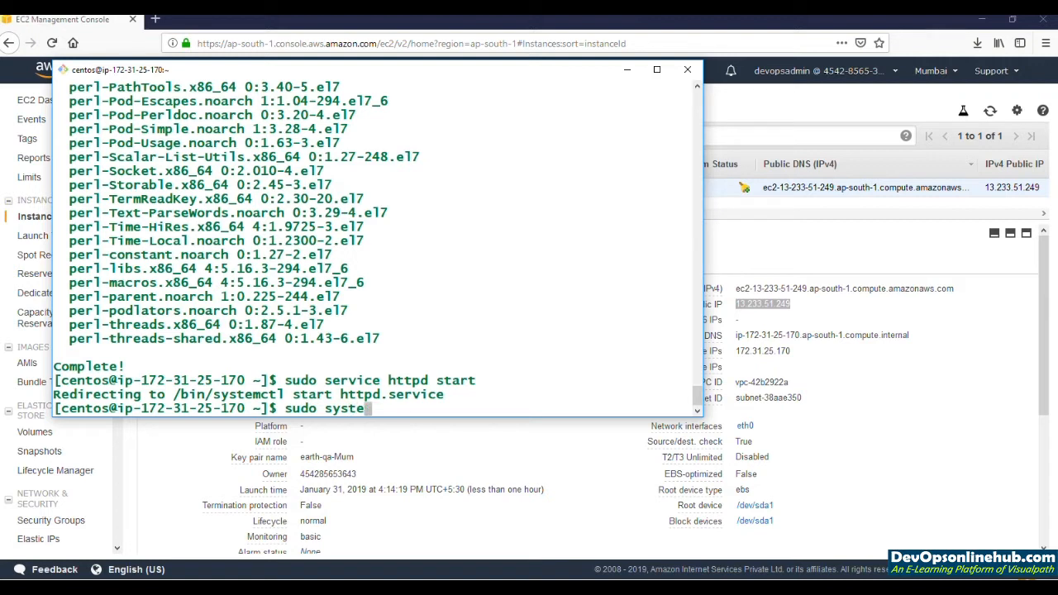
{"action": "type", "text": "mct"}
{"action": "key", "text": "ctrl+u"}
Step: Switch to a root shell with sudo -i and enable Apache at boot with systemctl enable httpd
{"action": "type", "text": "sudo -i"}
{"action": "key", "text": "Return"}
{"action": "type", "text": "system"}
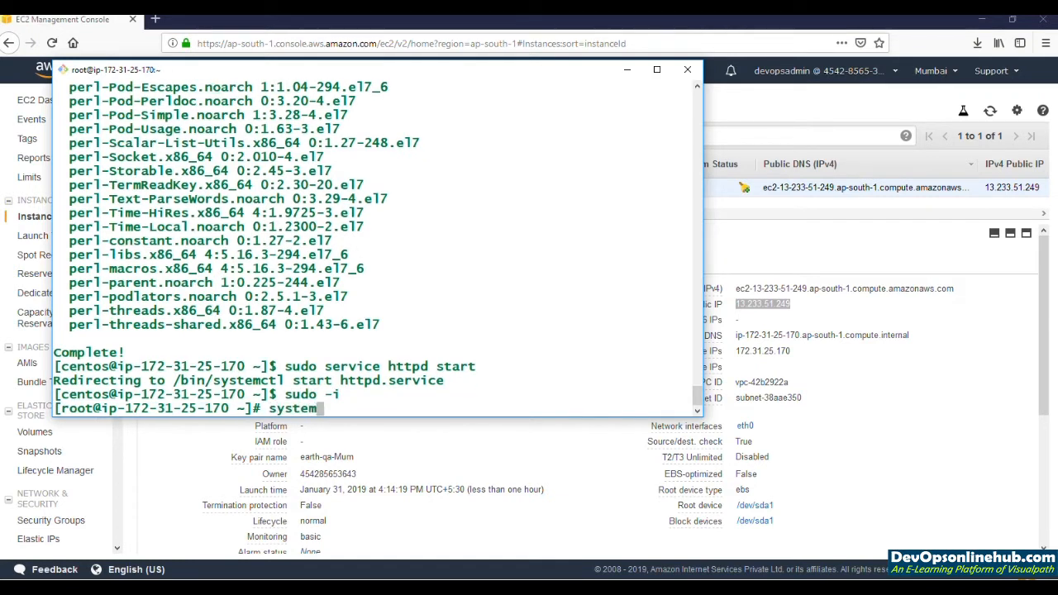
{"action": "type", "text": "ctl enable httpd"}
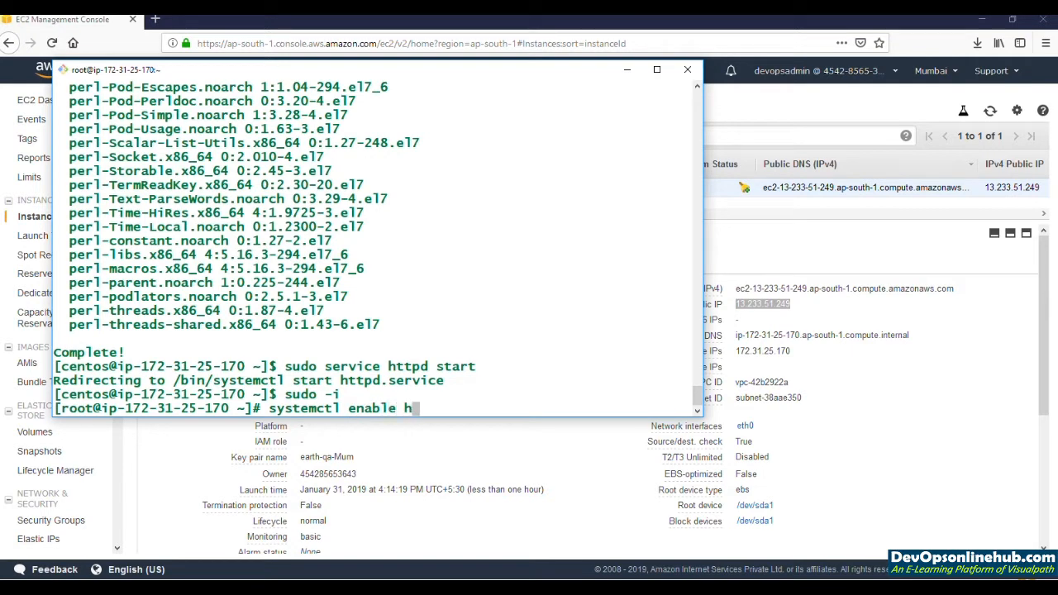
{"action": "key", "text": "Return"}
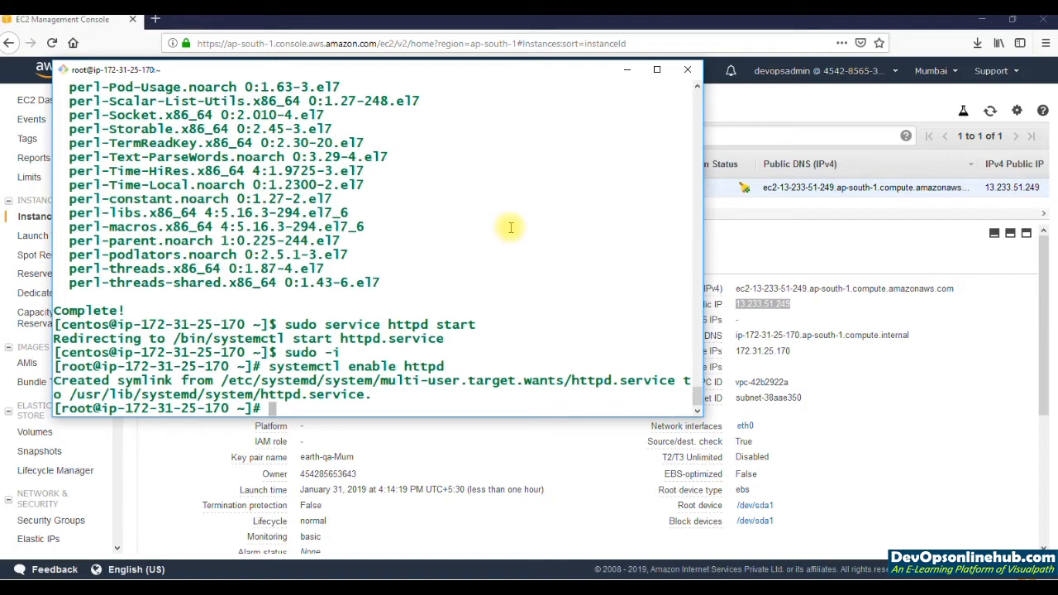
Step: Copy the Earth-web01 instance's public DNS from the EC2 console and open it in a new browser tab to check the web server
{"action": "left_click", "coordinate": [800, 310]}
{"action": "left_click", "coordinate": [801, 307]}
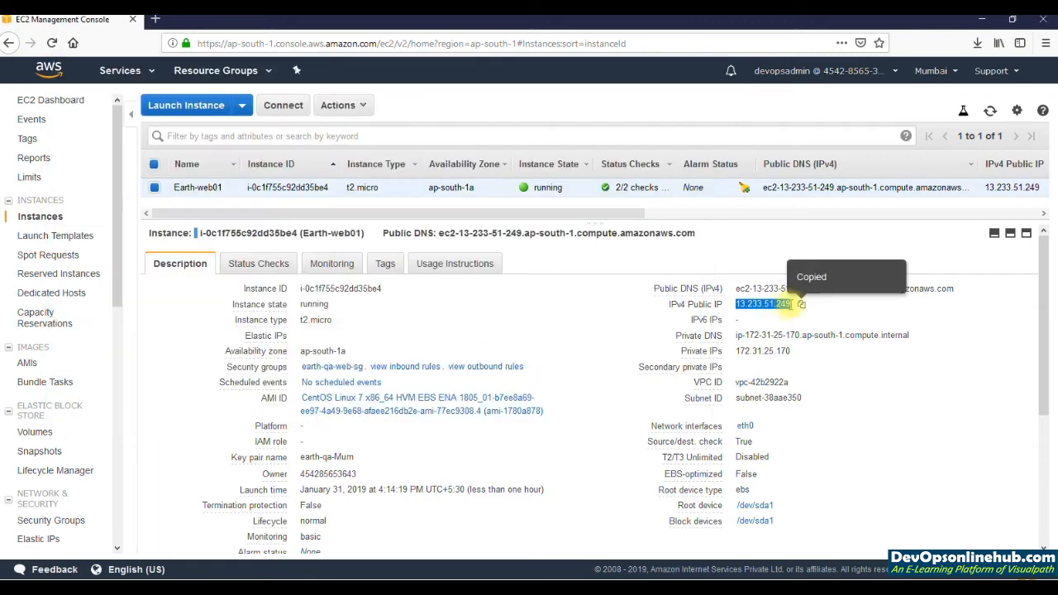
{"action": "left_click", "coordinate": [801, 307]}
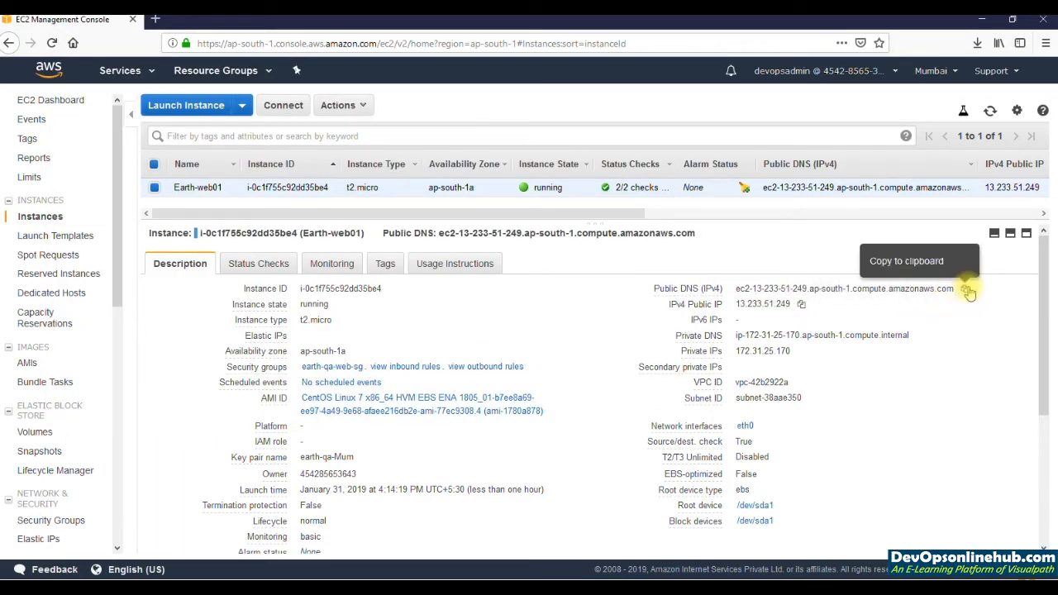
{"action": "left_click", "coordinate": [964, 289]}
{"action": "key", "text": "ctrl+t"}
{"action": "key", "text": "ctrl+v"}
{"action": "key", "text": "Return"}
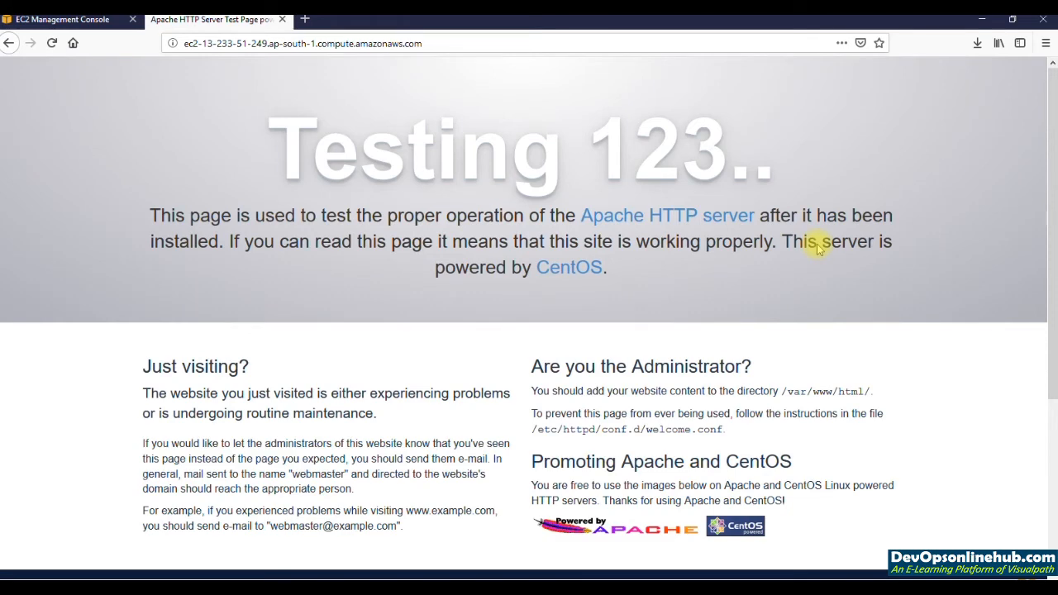
{"action": "left_click", "coordinate": [98, 21]}
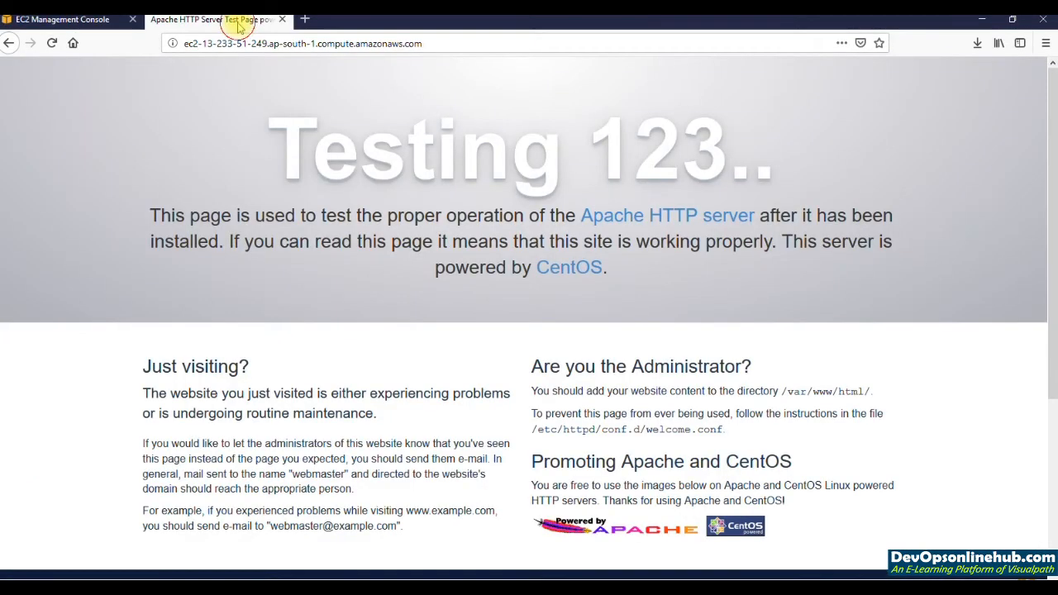
{"action": "left_click", "coordinate": [238, 25]}
{"action": "key", "text": "alt+Tab"}
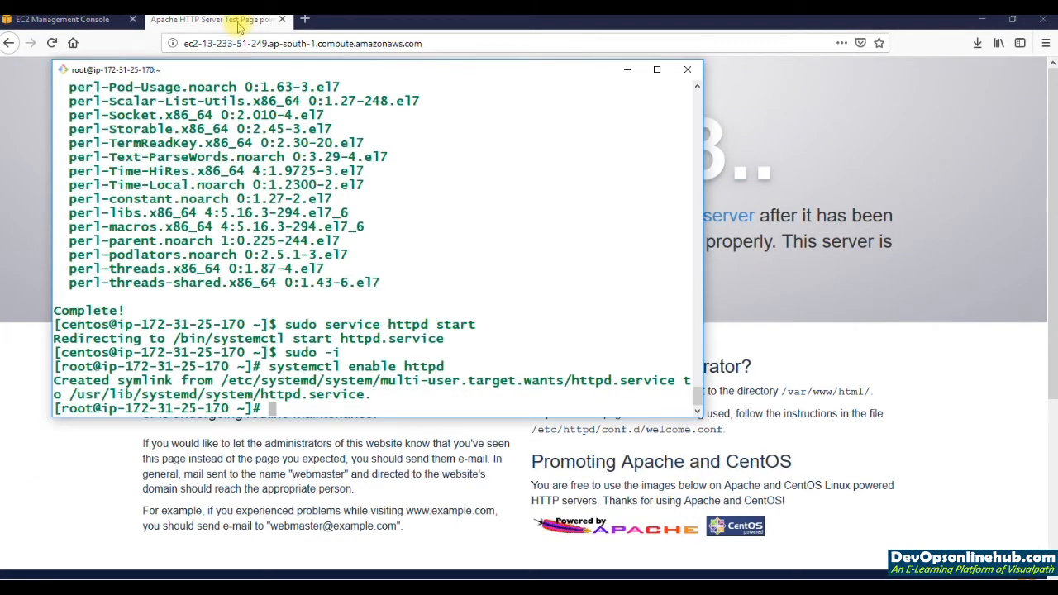
Step: Load tooplate.com in a new browser tab and open the page of The Earth template
{"action": "left_click", "coordinate": [304, 20]}
{"action": "type", "text": "t"}
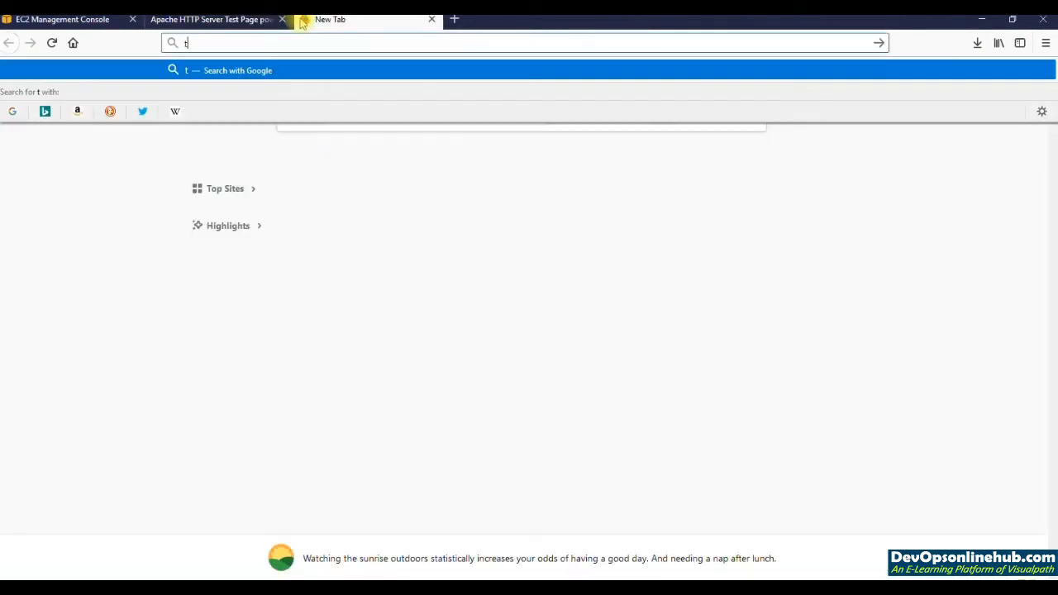
{"action": "type", "text": "ooplate.com"}
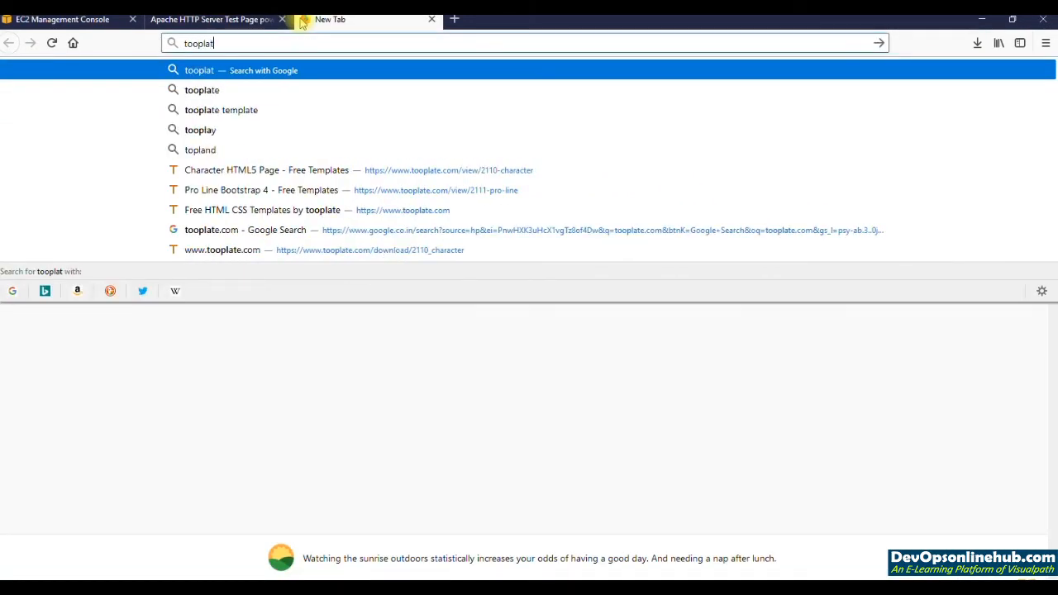
{"action": "key", "text": "Return"}
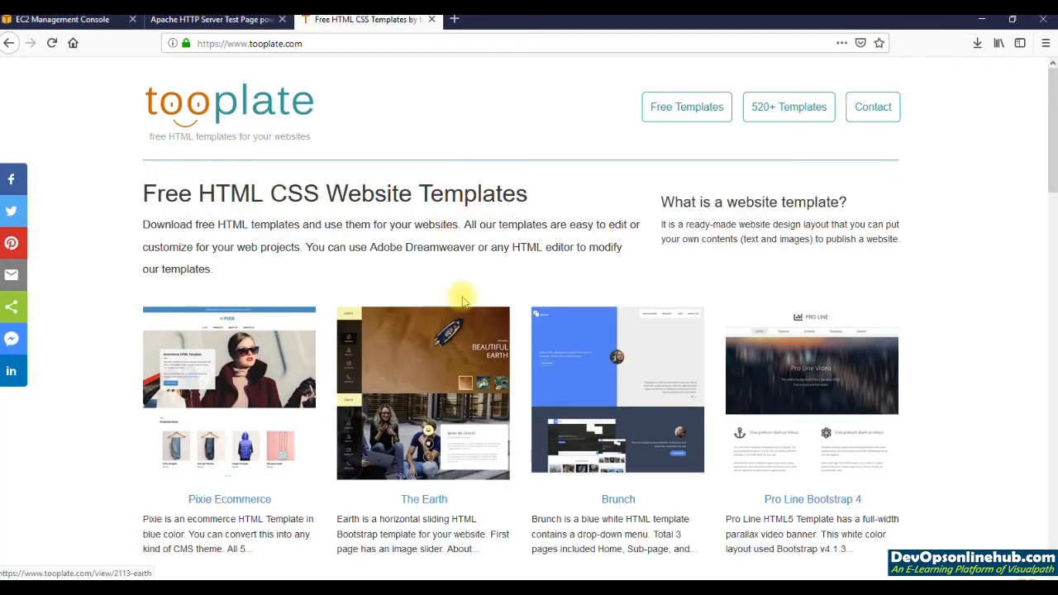
{"action": "scroll", "coordinate": [427, 408], "scroll_direction": "down", "scroll_amount": 2}
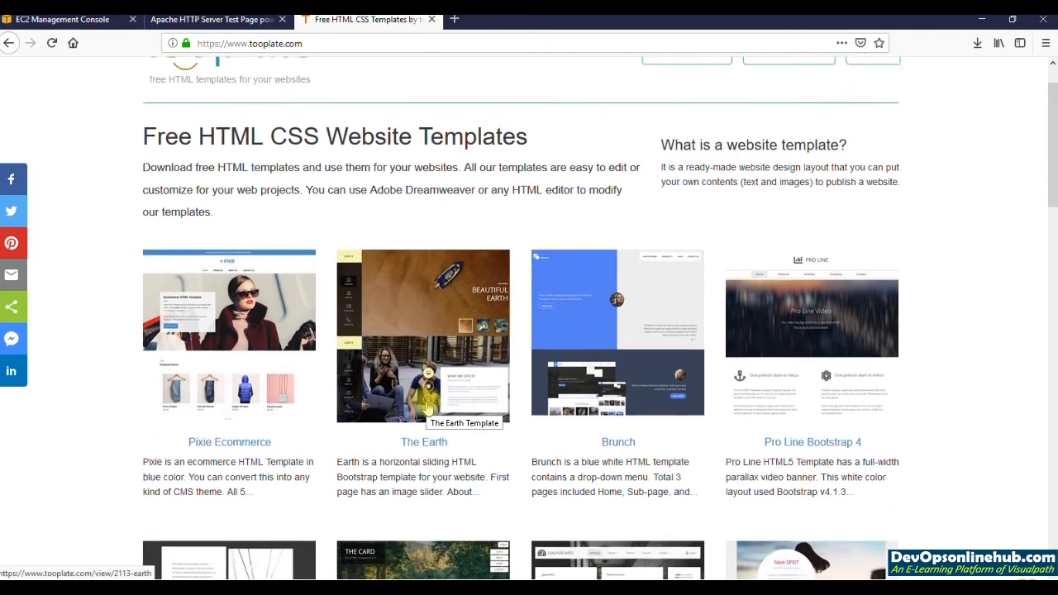
{"action": "left_click", "coordinate": [453, 316]}
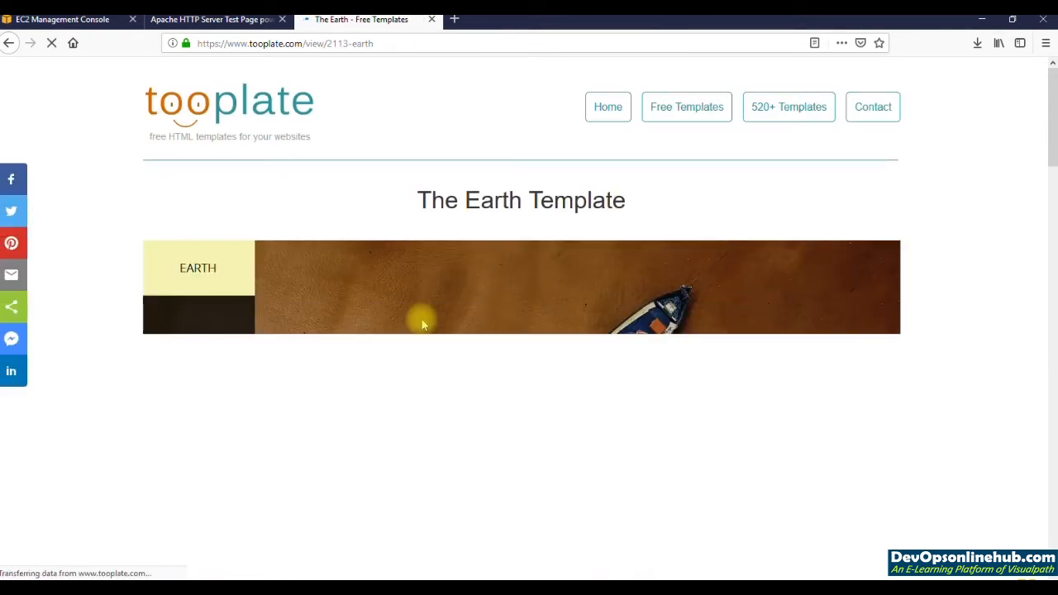
Step: Copy the link address of The Earth template's download
{"action": "scroll", "coordinate": [422, 322], "scroll_direction": "down", "scroll_amount": 5}
{"action": "scroll", "coordinate": [422, 319], "scroll_direction": "down", "scroll_amount": 14}
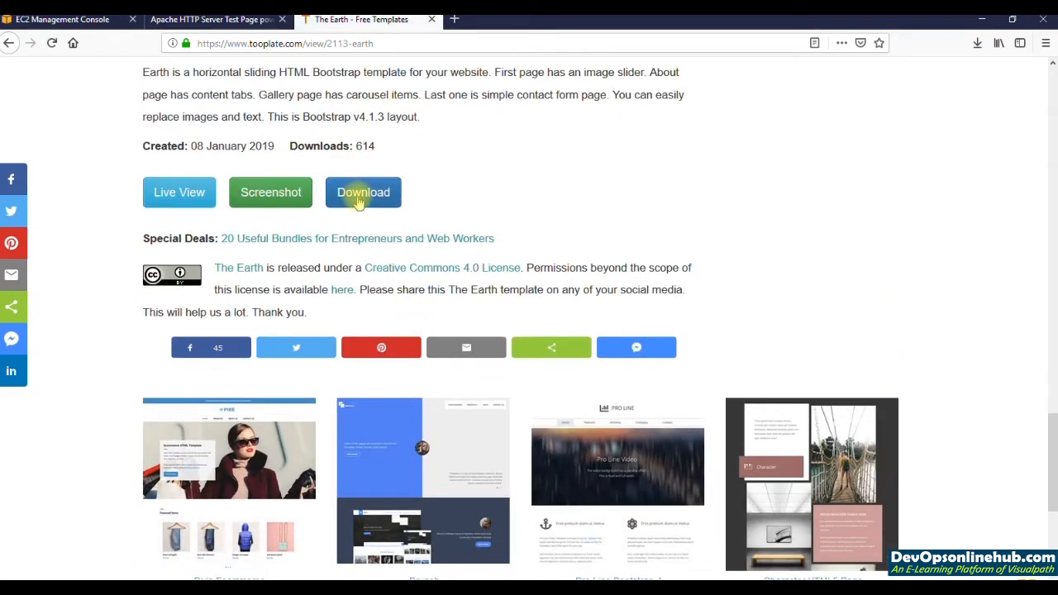
{"action": "right_click", "coordinate": [359, 200]}
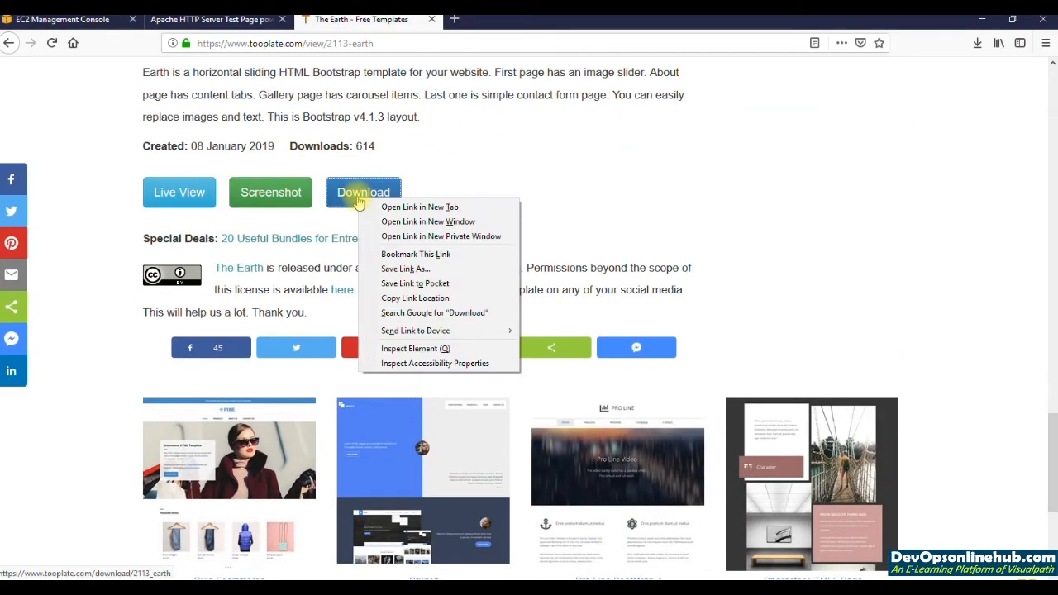
{"action": "left_click", "coordinate": [444, 299]}
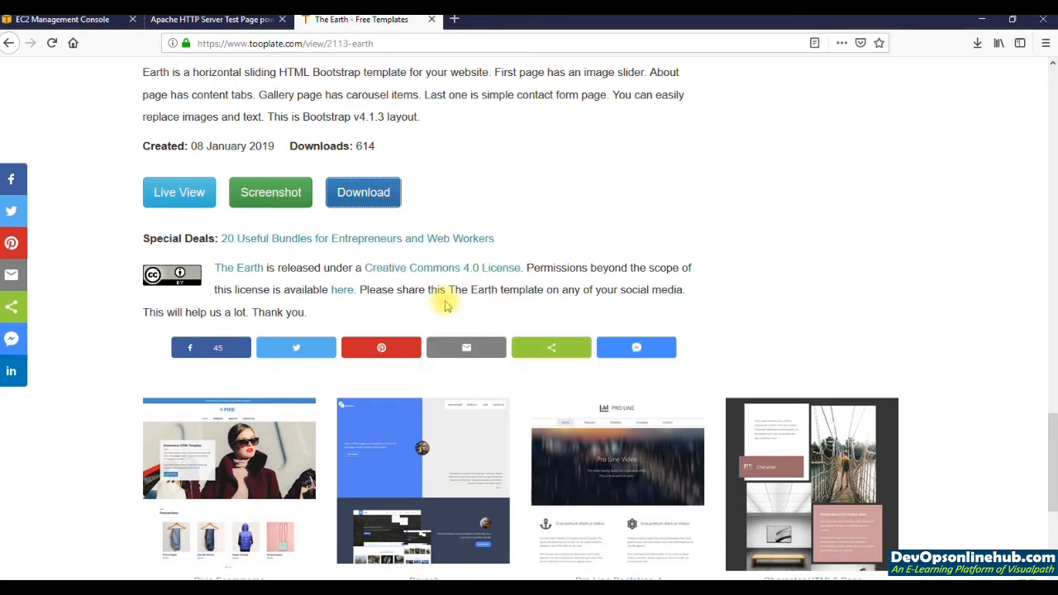
Step: Switch to Git Bash and install wget on the instance with yum install wget -y
{"action": "key", "text": "alt+Tab"}
{"action": "key", "text": "Return"}
{"action": "key", "text": "Return"}
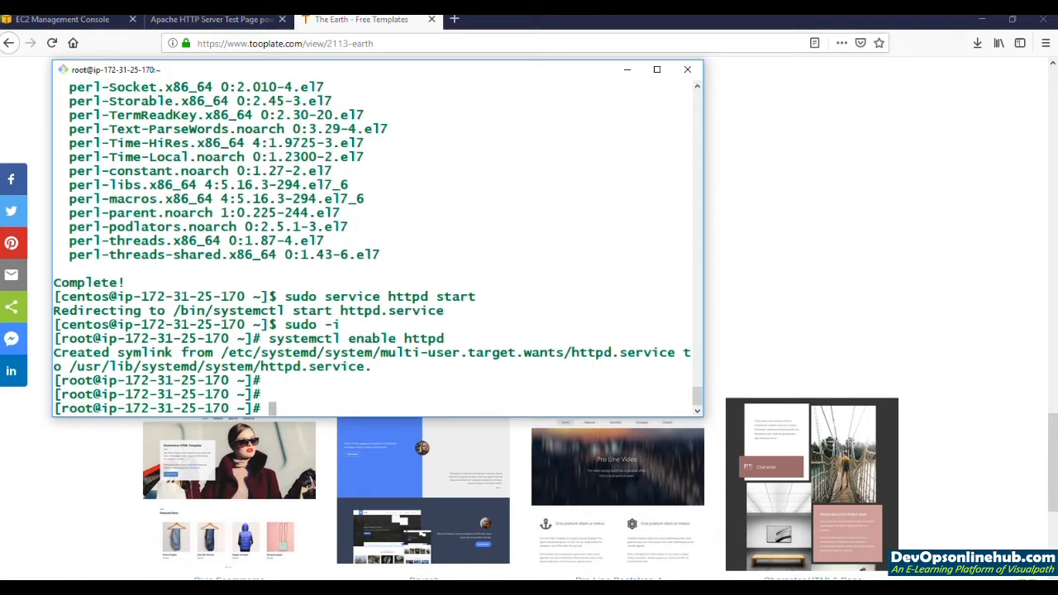
{"action": "type", "text": "yum install wget -y"}
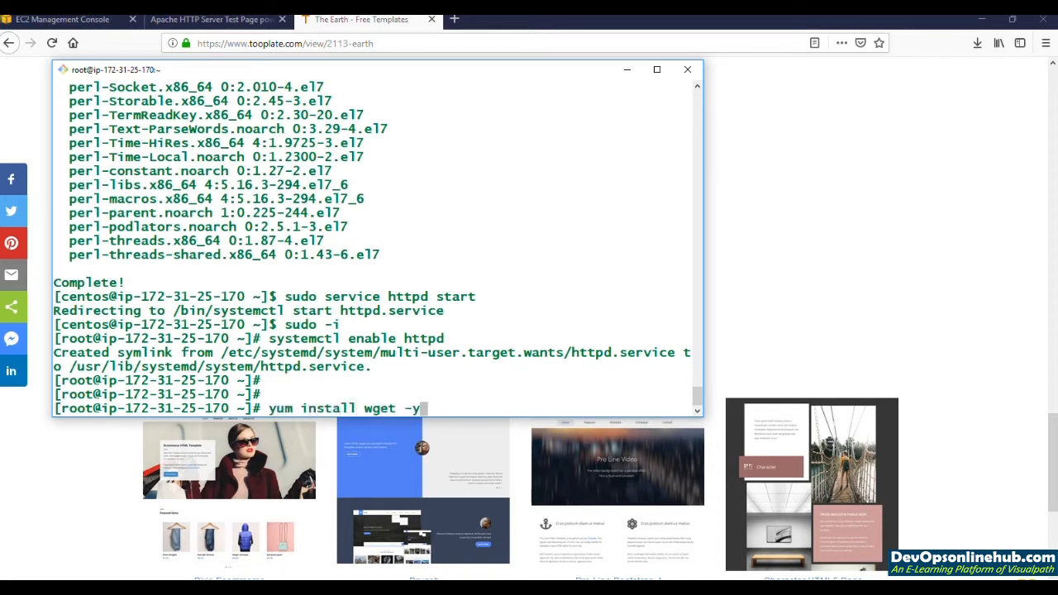
{"action": "key", "text": "Return"}
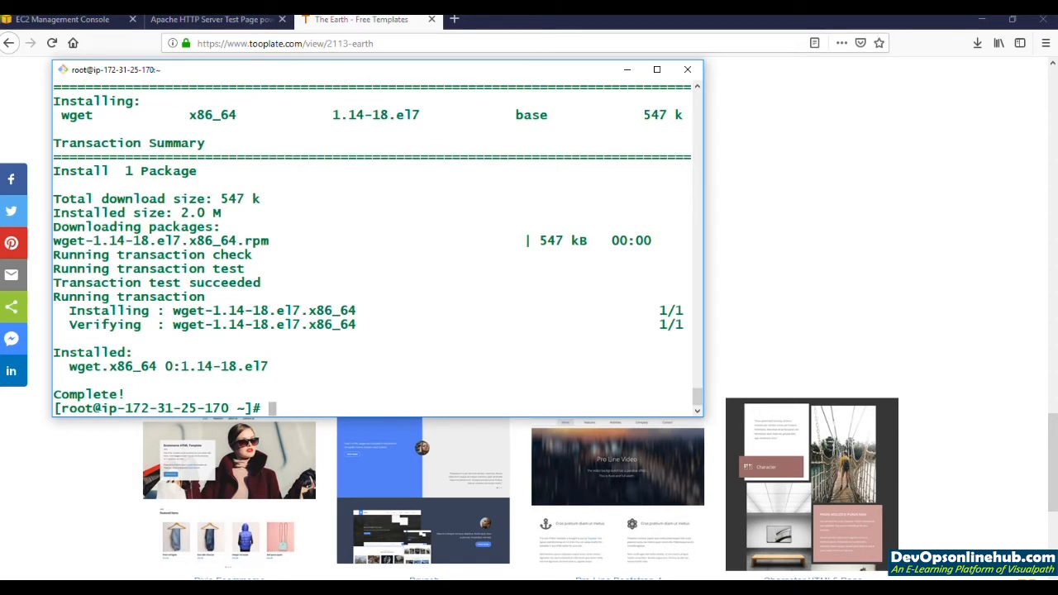
{"action": "type", "text": "wget -O we"}
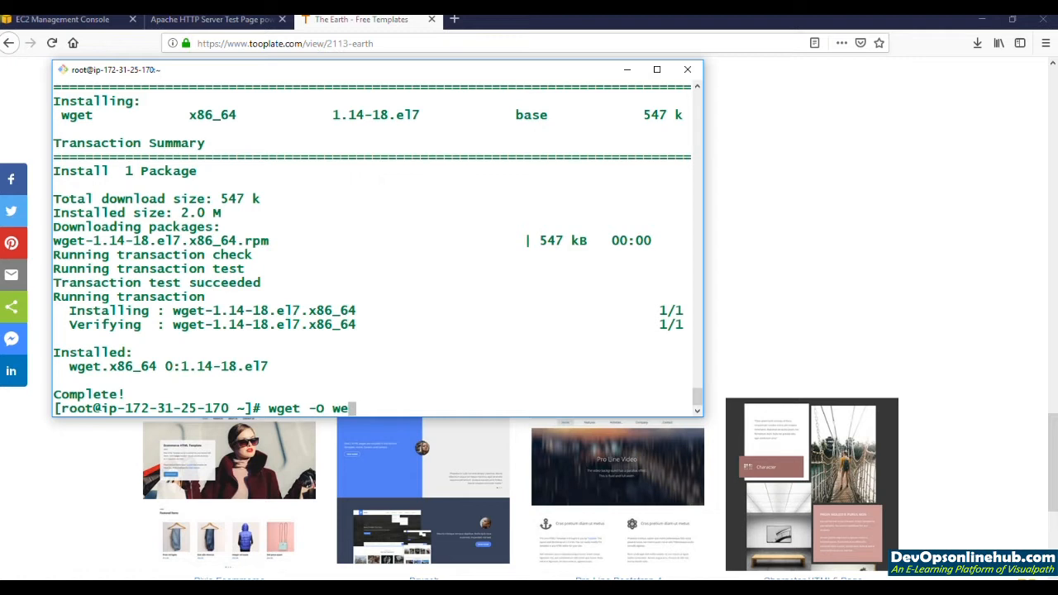
{"action": "type", "text": "b.zip"}
{"action": "key", "text": "shift+Insert"}
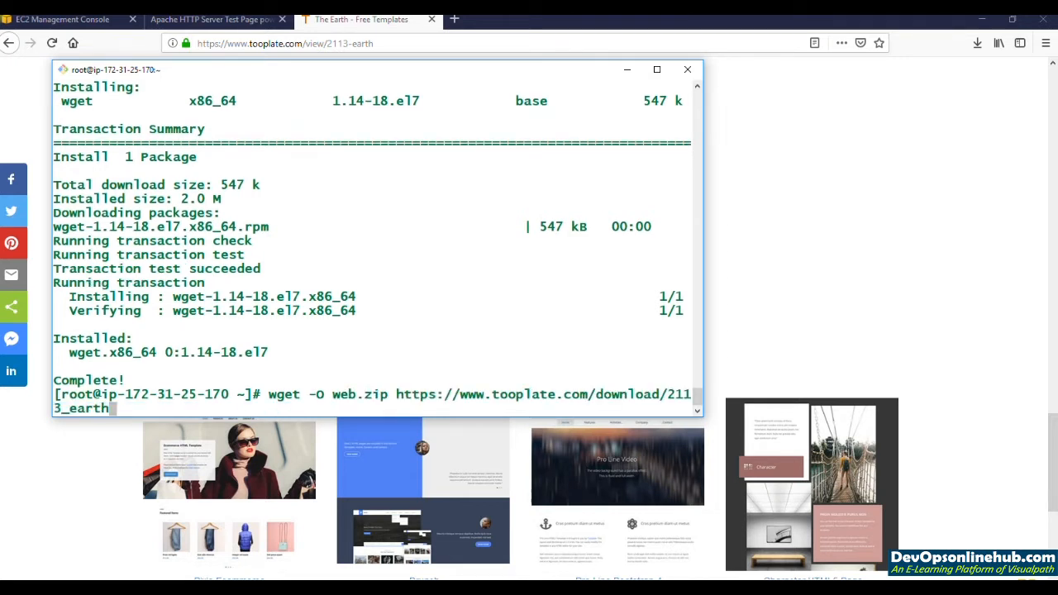
{"action": "key", "text": "Return"}
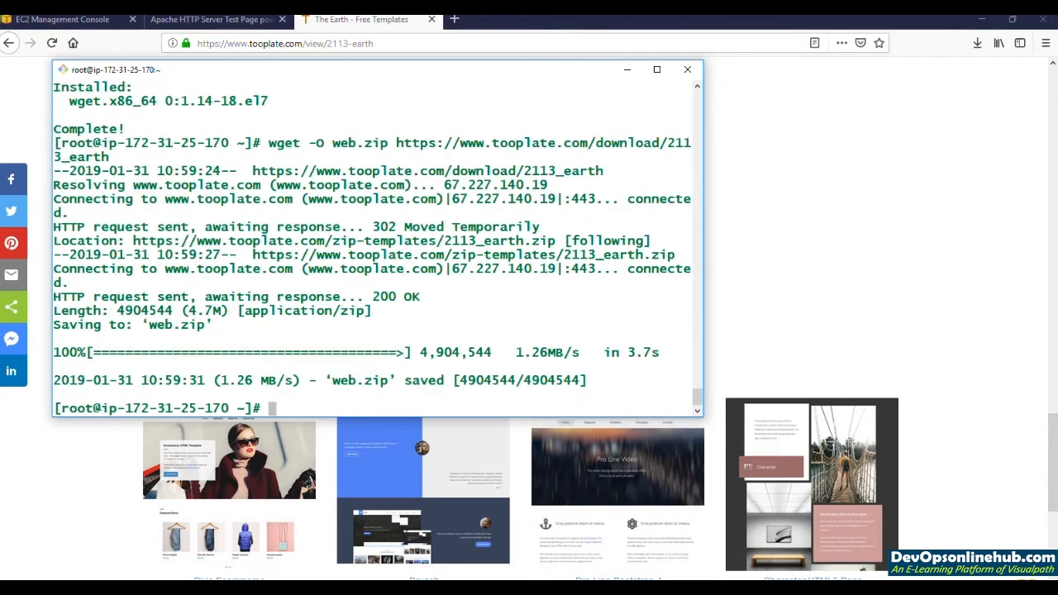
{"action": "type", "text": "ls"}
{"action": "key", "text": "Return"}
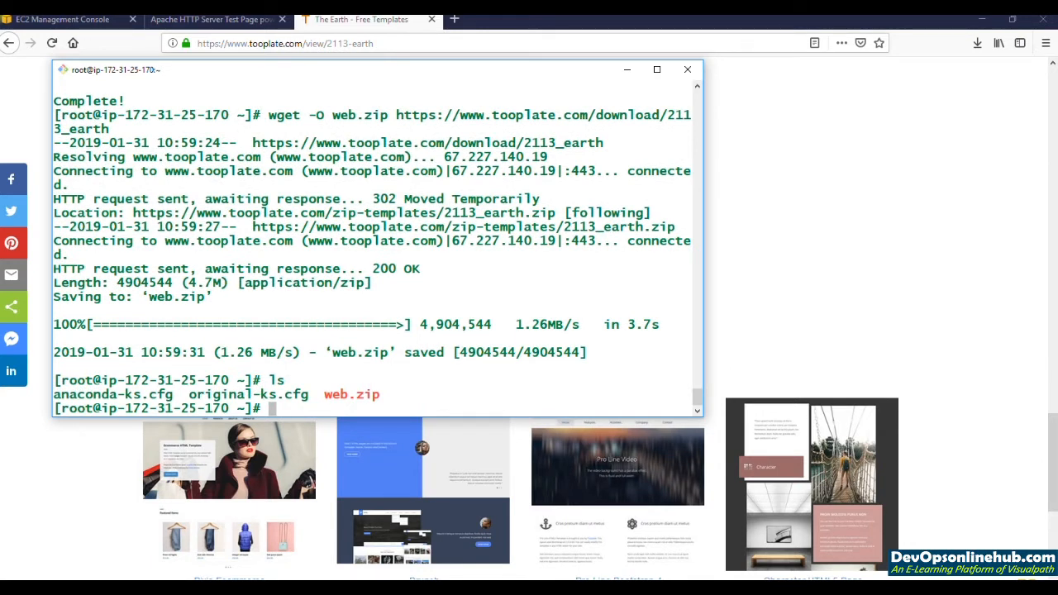
Step: Install unzip on the instance with yum install unzip -y and extract web.zip
{"action": "type", "text": "yum insta"}
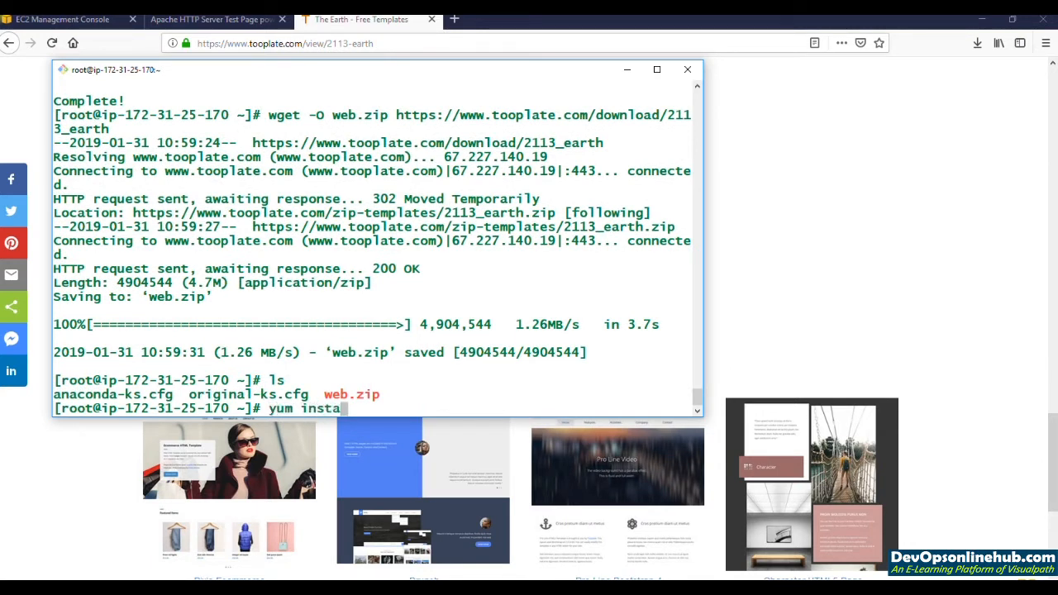
{"action": "type", "text": "ll unzip"}
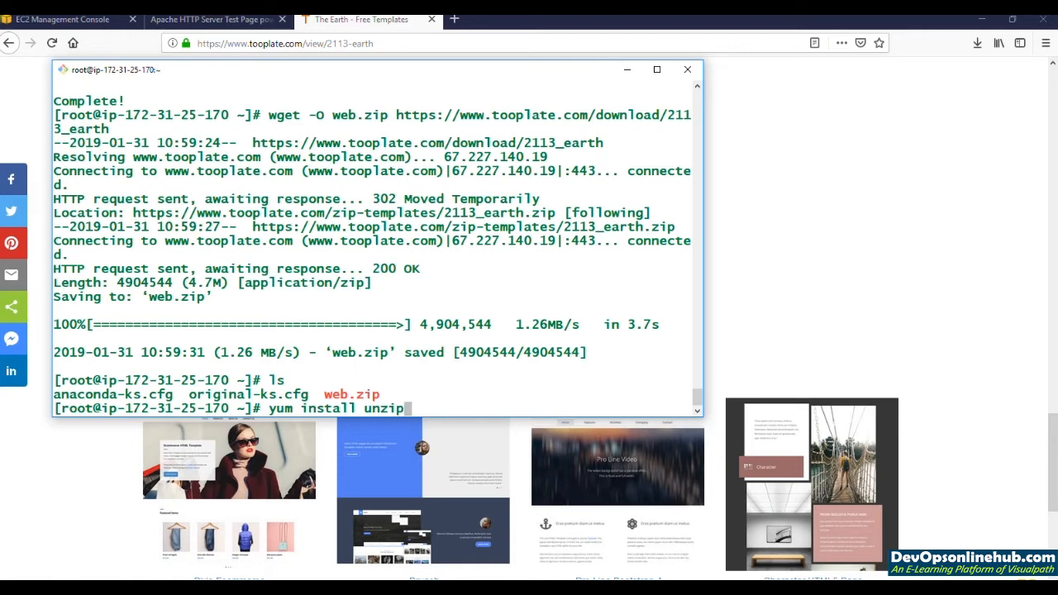
{"action": "type", "text": " -y"}
{"action": "key", "text": "Return"}
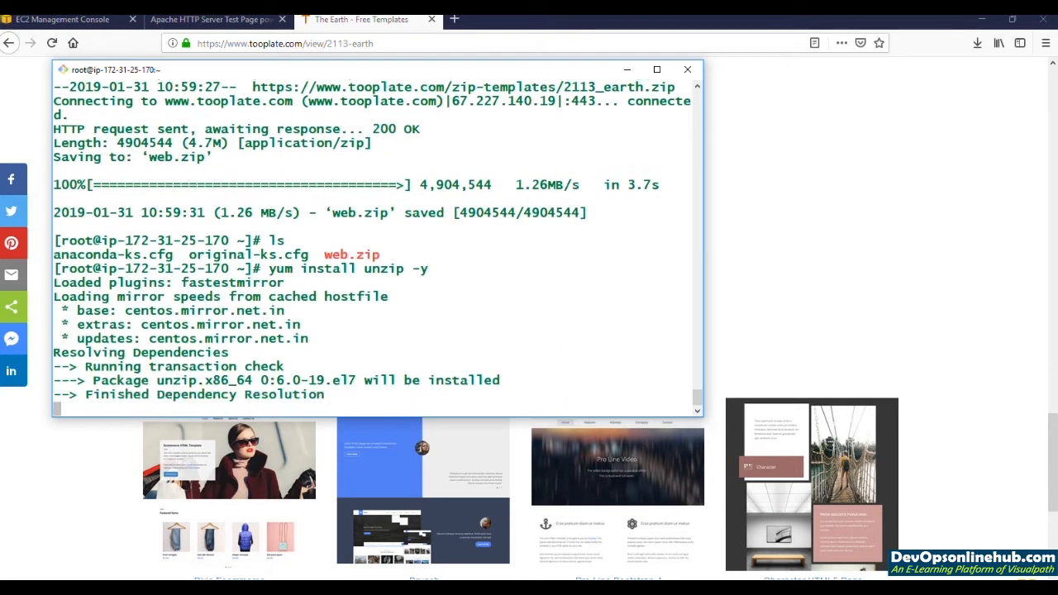
{"action": "type", "text": "unzip web.zip"}
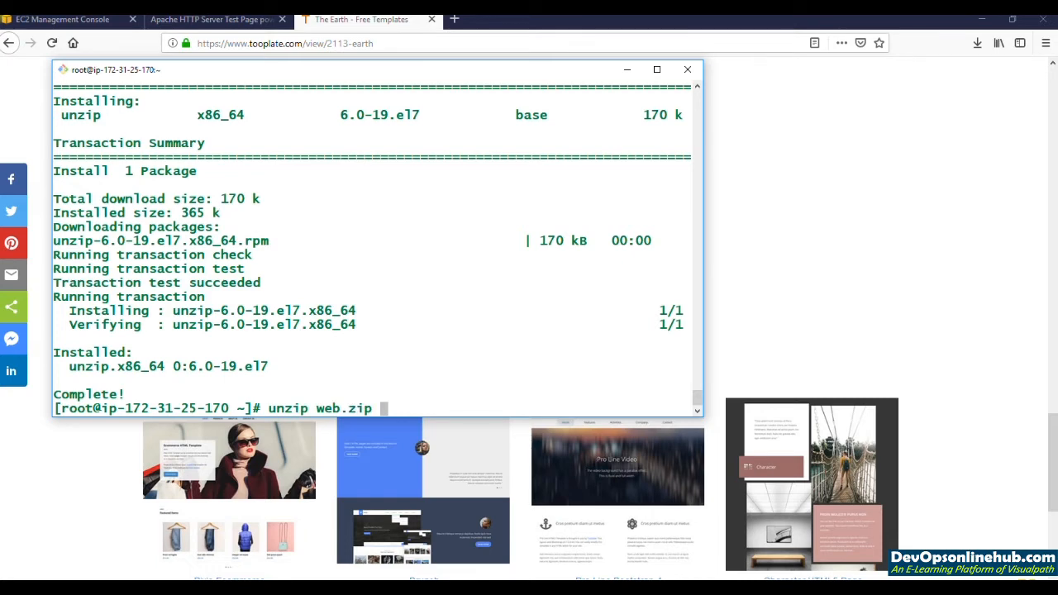
{"action": "key", "text": "Return"}
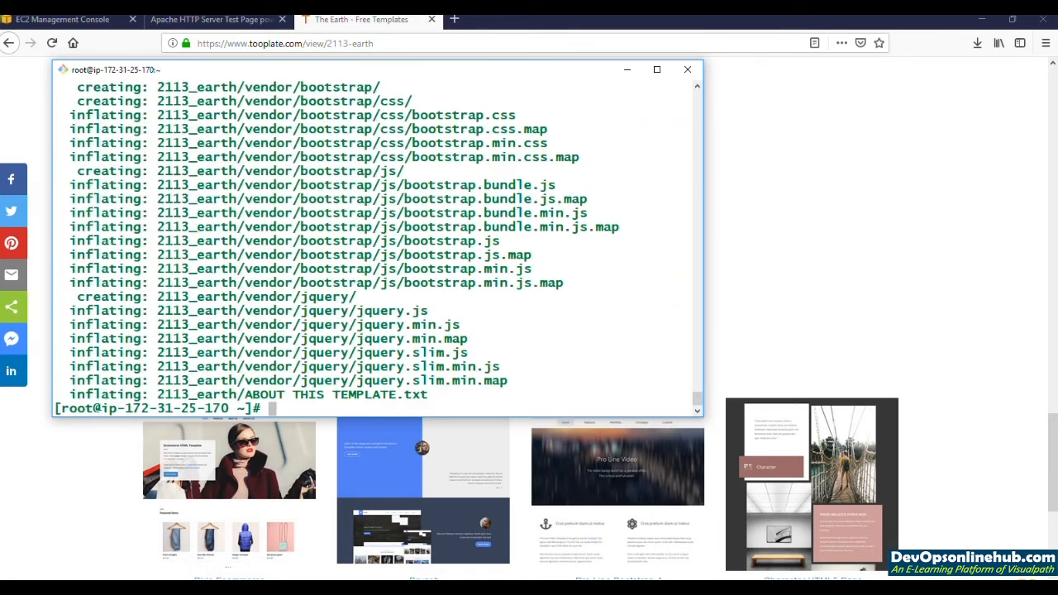
Step: List the extracted files, change into the 2113_earth directory and list its contents
{"action": "type", "text": "ls"}
{"action": "key", "text": "Return"}
{"action": "type", "text": "cd 2"}
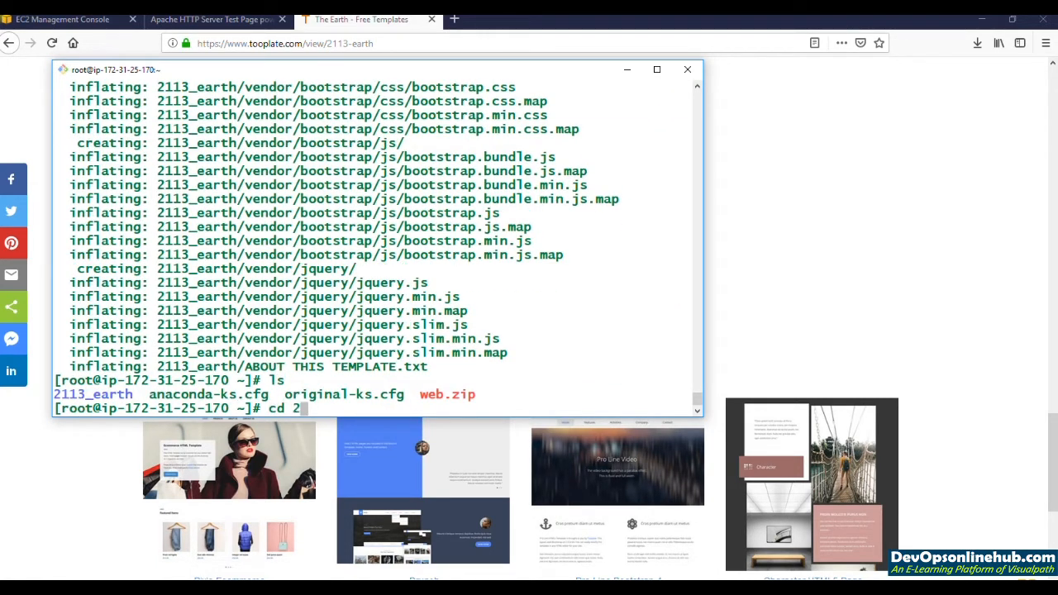
{"action": "key", "text": "Tab"}
{"action": "key", "text": "Return"}
{"action": "type", "text": "ls"}
{"action": "key", "text": "Return"}
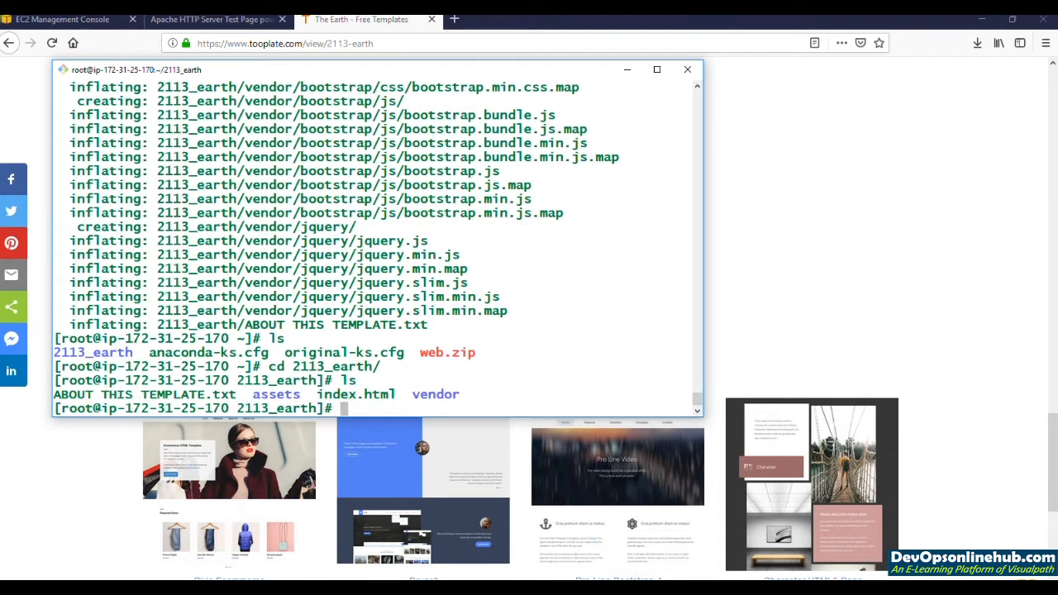
Step: Copy everything in 2113_earth recursively into /var/www/html/ with cp -r
{"action": "type", "text": "cp -r * /var/www/html/"}
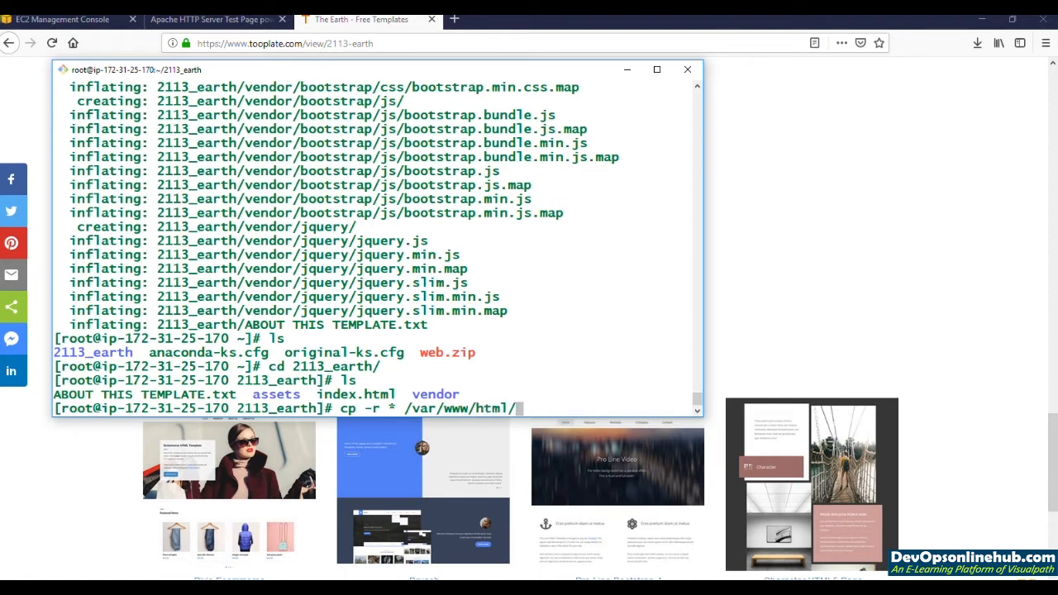
{"action": "key", "text": "Return"}
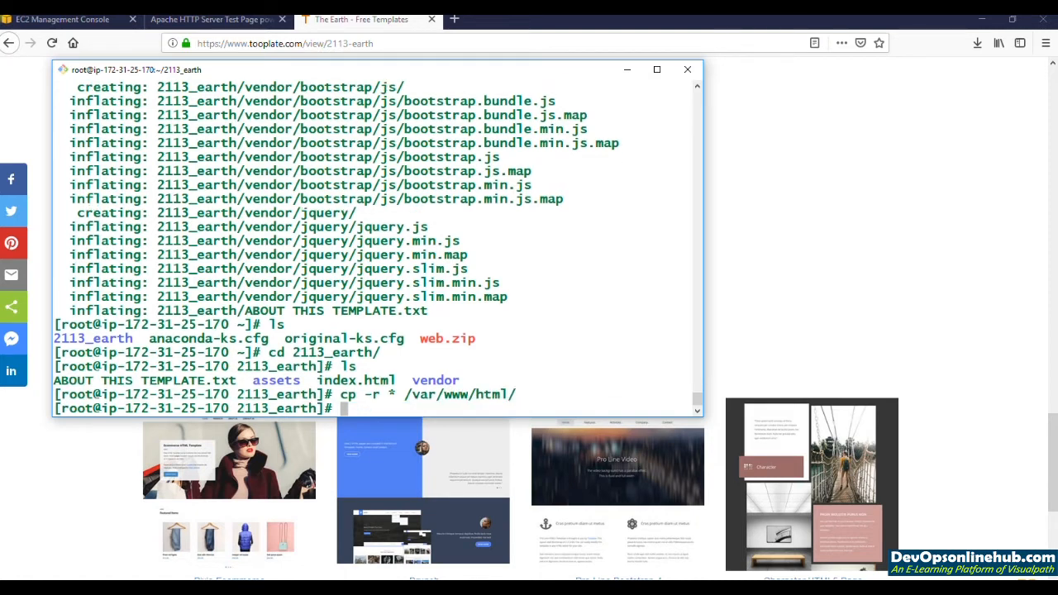
Step: Restart Apache with systemctl restart httpd, and reload the instance's public DNS page in the browser
{"action": "type", "text": "service"}
{"action": "key", "text": "BackSpace"}
{"action": "key", "text": "BackSpace"}
{"action": "key", "text": "BackSpace"}
{"action": "key", "text": "BackSpace"}
{"action": "key", "text": "BackSpace"}
{"action": "key", "text": "BackSpace"}
{"action": "key", "text": "BackSpace"}
{"action": "type", "text": "ystemctl restart httpd"}
{"action": "key", "text": "Return"}
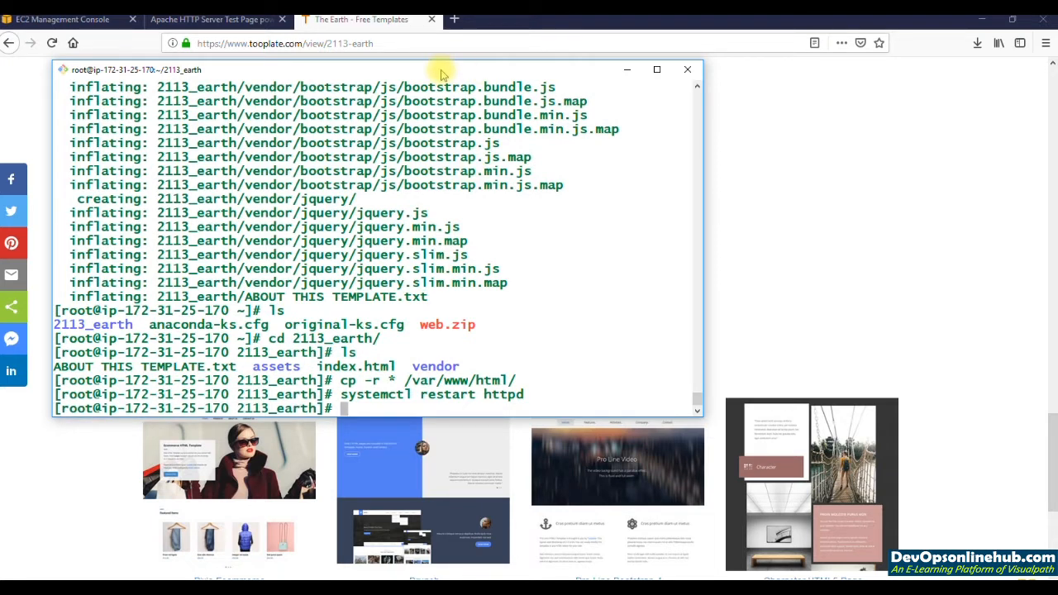
{"action": "left_click", "coordinate": [238, 22]}
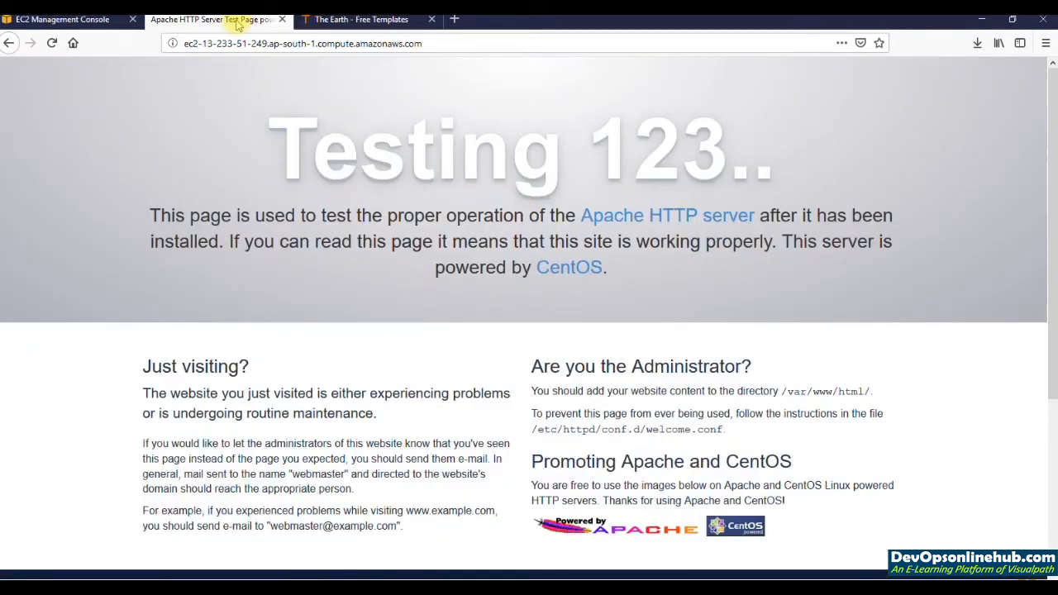
{"action": "left_click", "coordinate": [52, 43]}
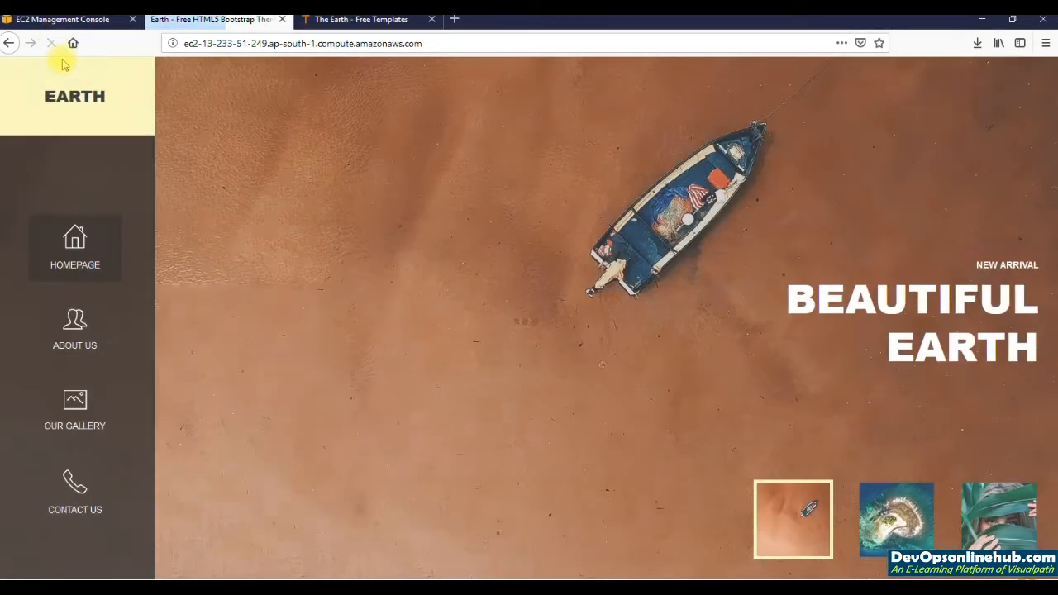
Step: Switch back to Git Bash and run top to view the instance's processes and resource usage
{"action": "key", "text": "alt+Tab"}
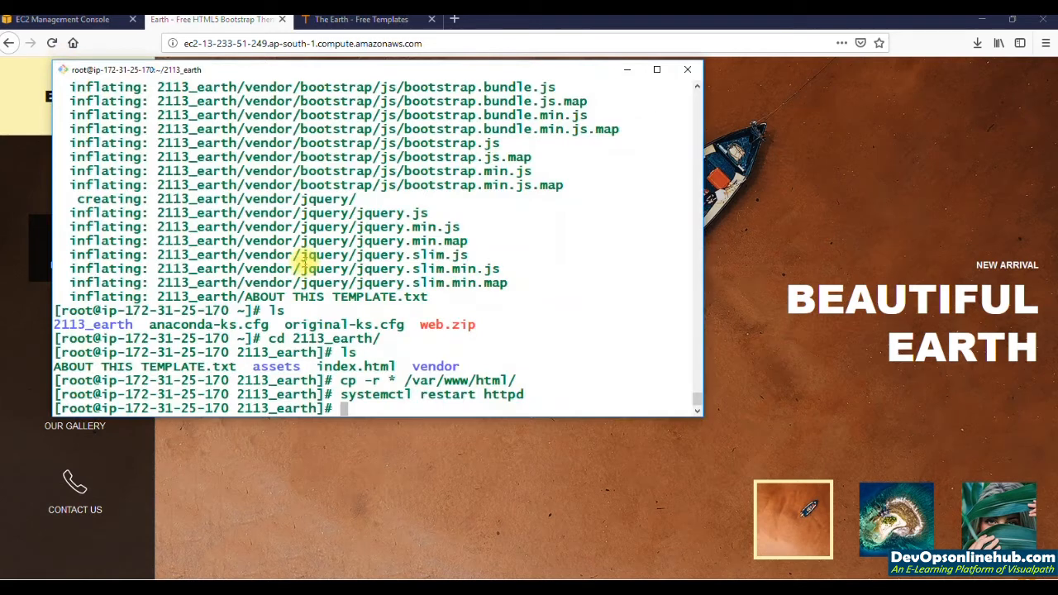
{"action": "key", "text": "Return"}
{"action": "key", "text": "Return"}
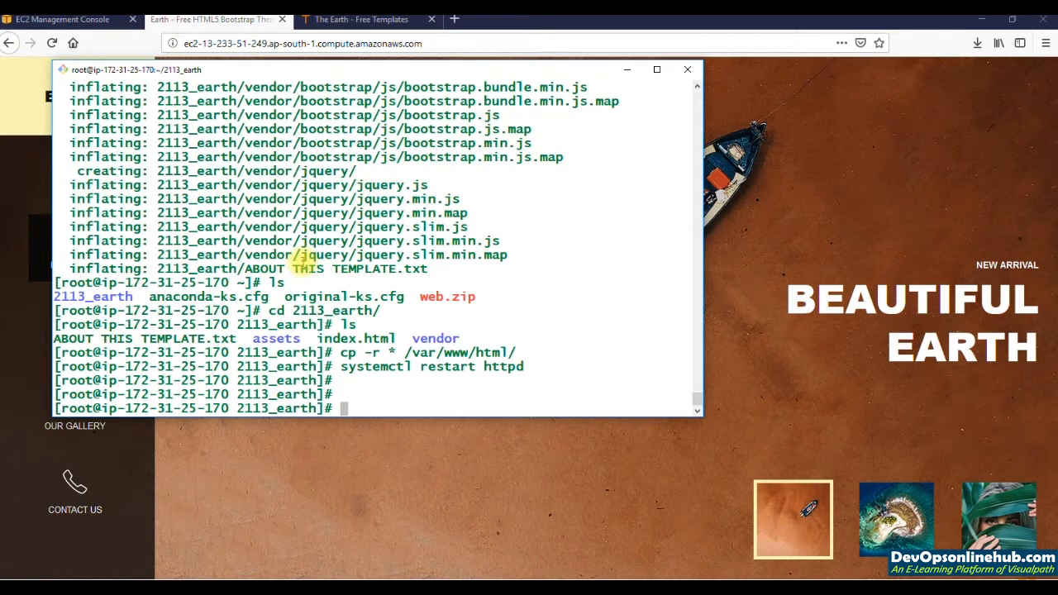
{"action": "type", "text": "top"}
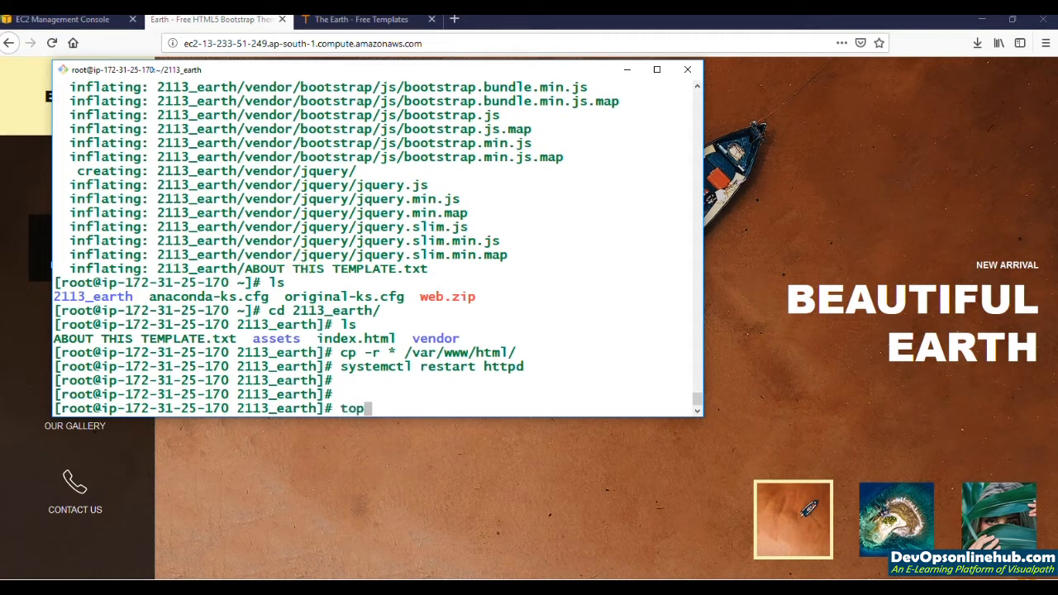
{"action": "key", "text": "Return"}
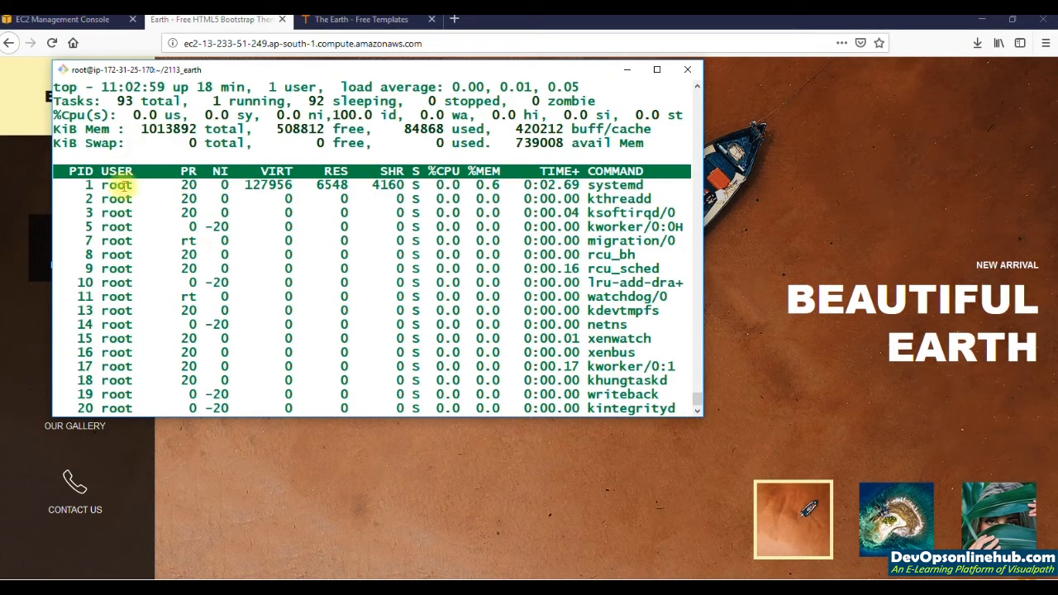
Step: Switch to the EC2 Management Console and enlarge the instance list above the Earth-web01 details
{"action": "left_click", "coordinate": [87, 25]}
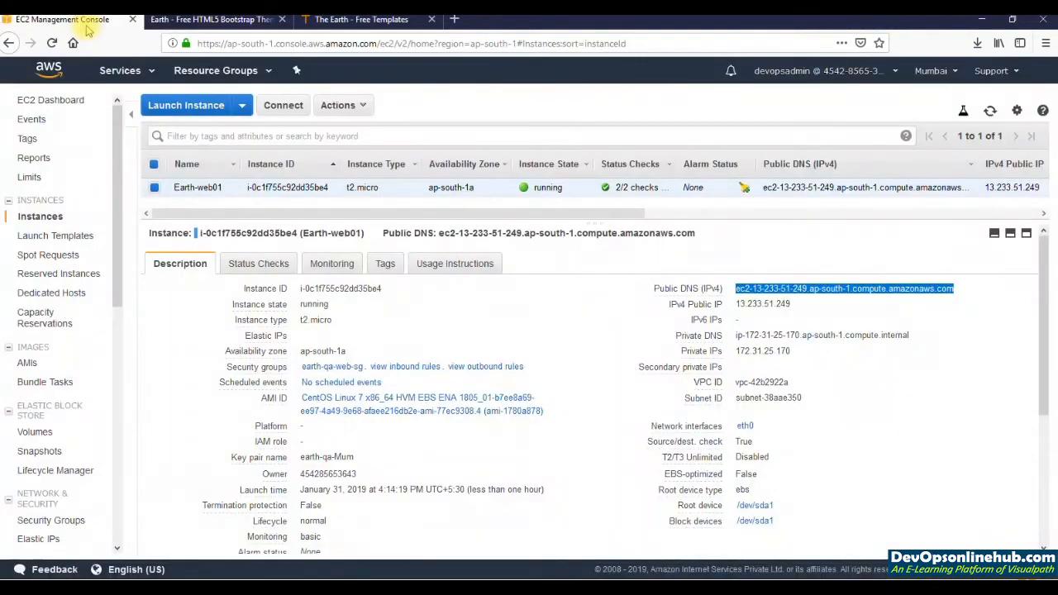
{"action": "left_click_drag", "start_coordinate": [196, 235], "coordinate": [210, 308]}
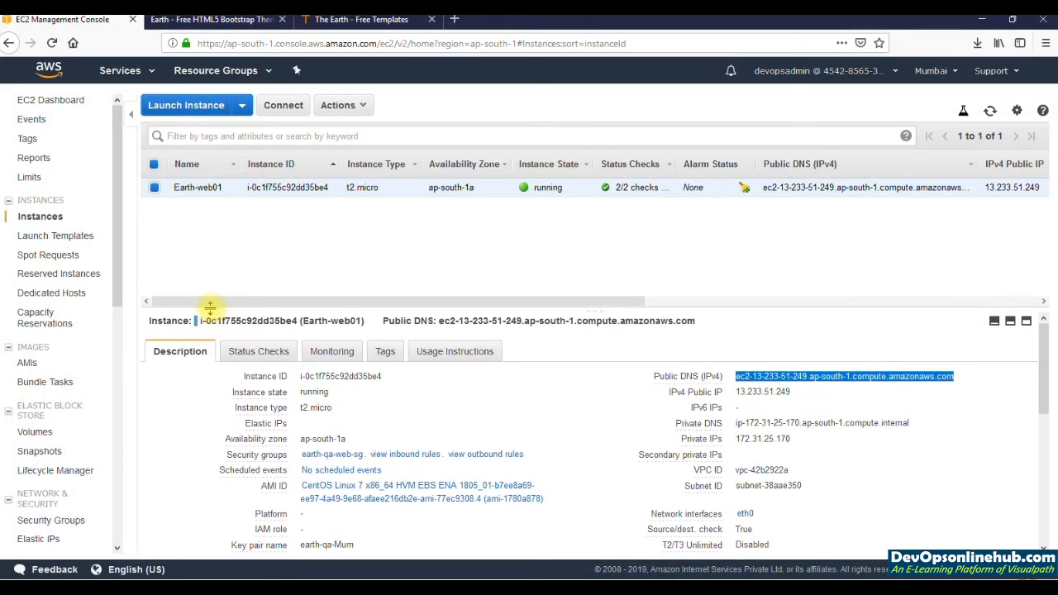
{"action": "left_click", "coordinate": [351, 107]}
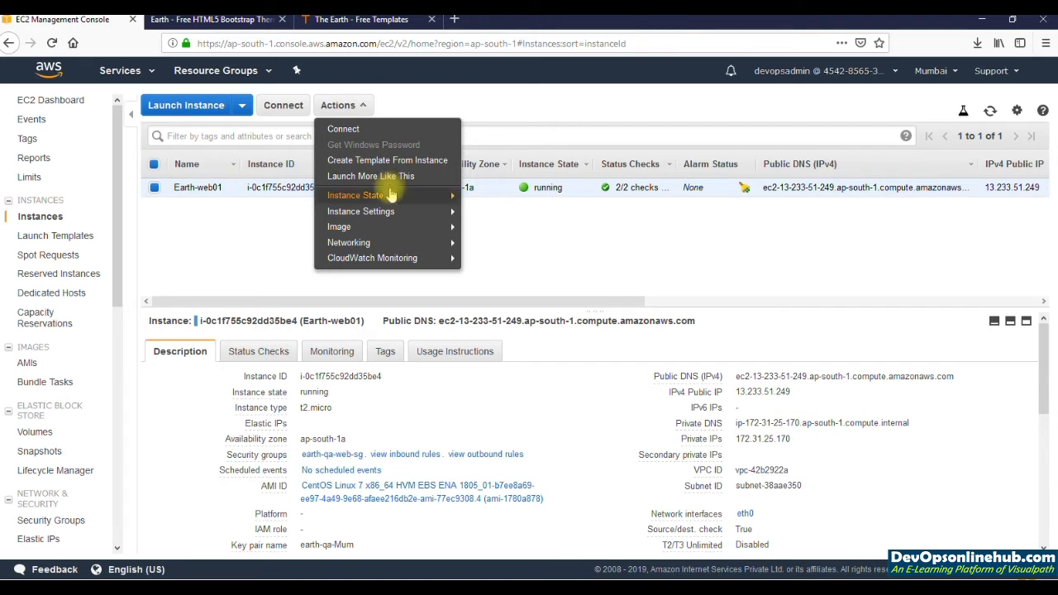
{"action": "left_click", "coordinate": [254, 218]}
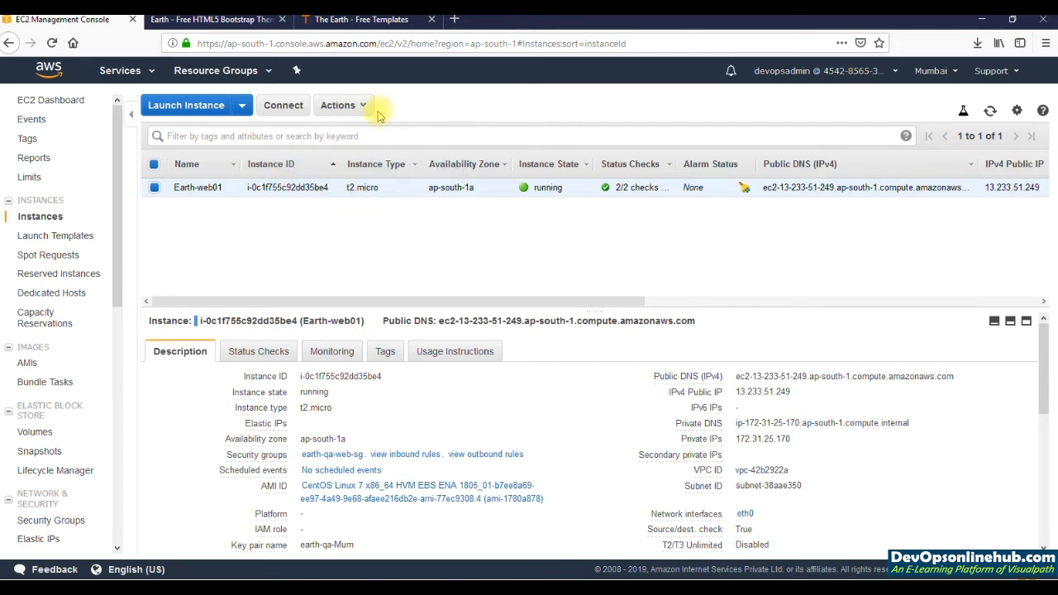
{"action": "left_click", "coordinate": [351, 105]}
{"action": "mouse_move", "coordinate": [392, 203]}
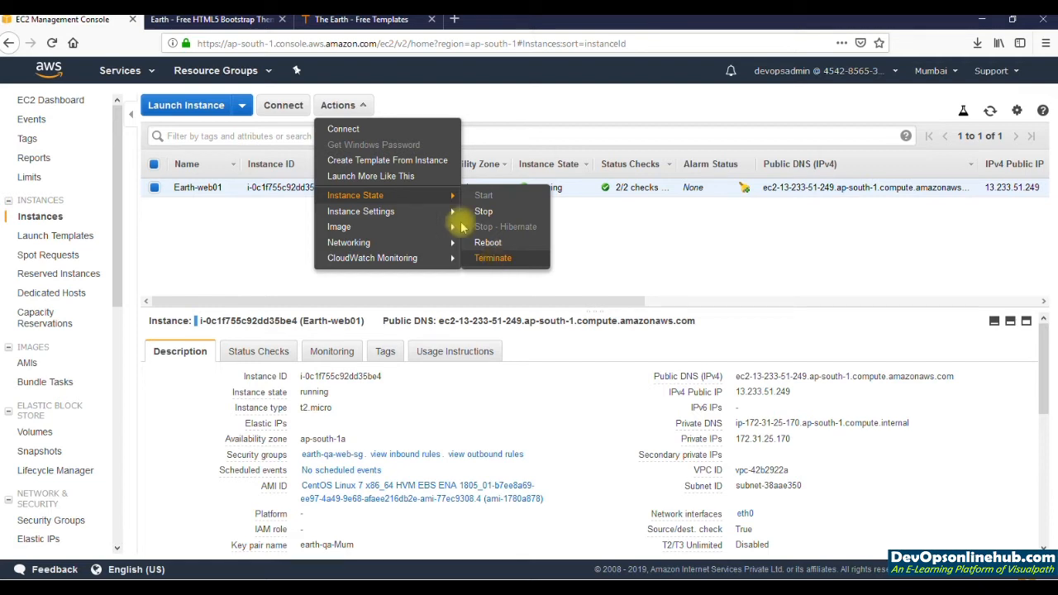
{"action": "mouse_move", "coordinate": [446, 217]}
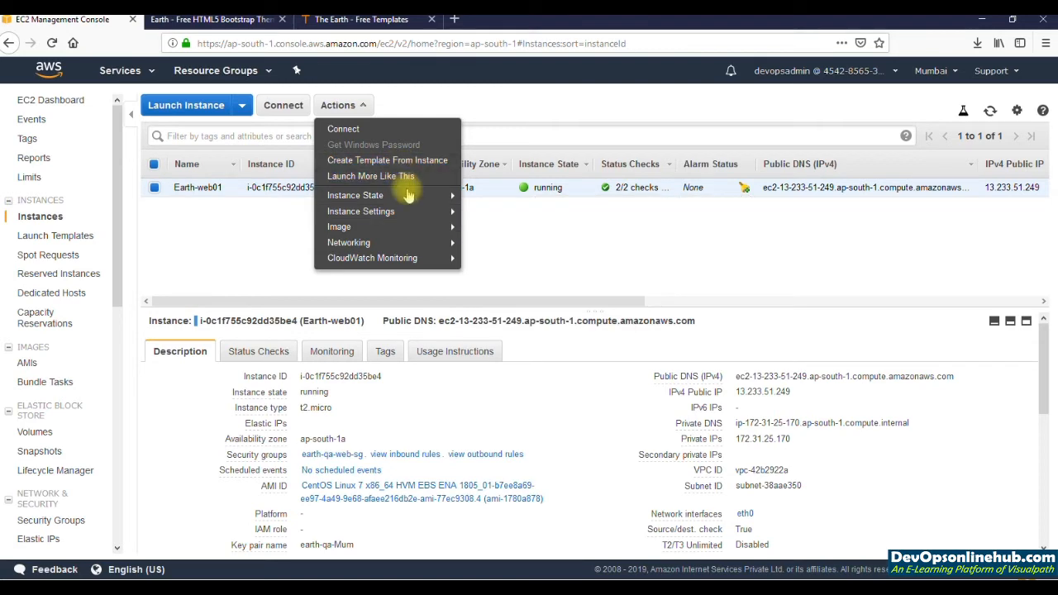
{"action": "mouse_move", "coordinate": [405, 195]}
{"action": "left_click", "coordinate": [509, 216]}
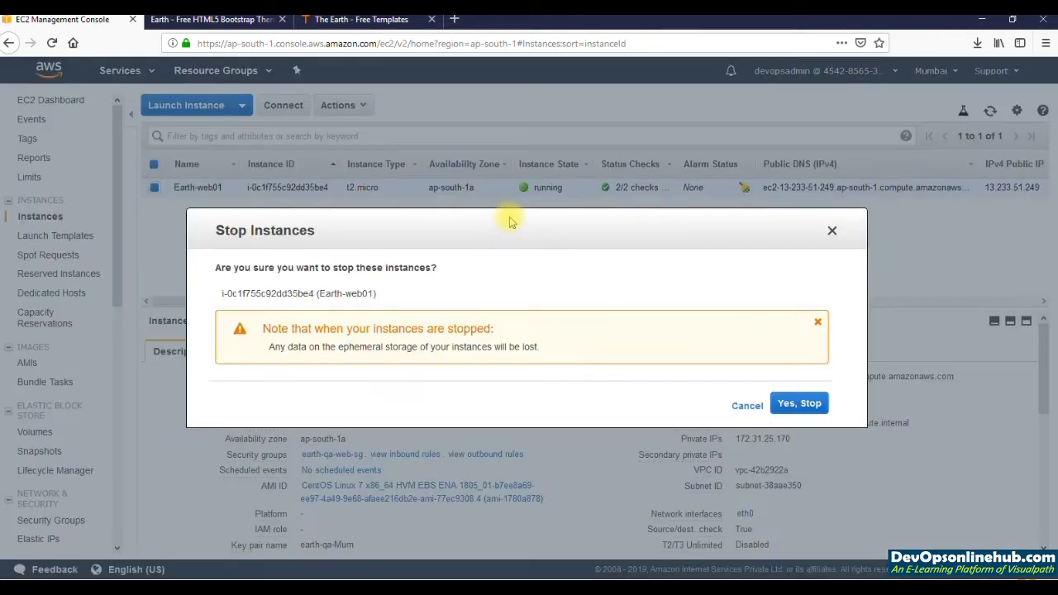
{"action": "left_click", "coordinate": [748, 406]}
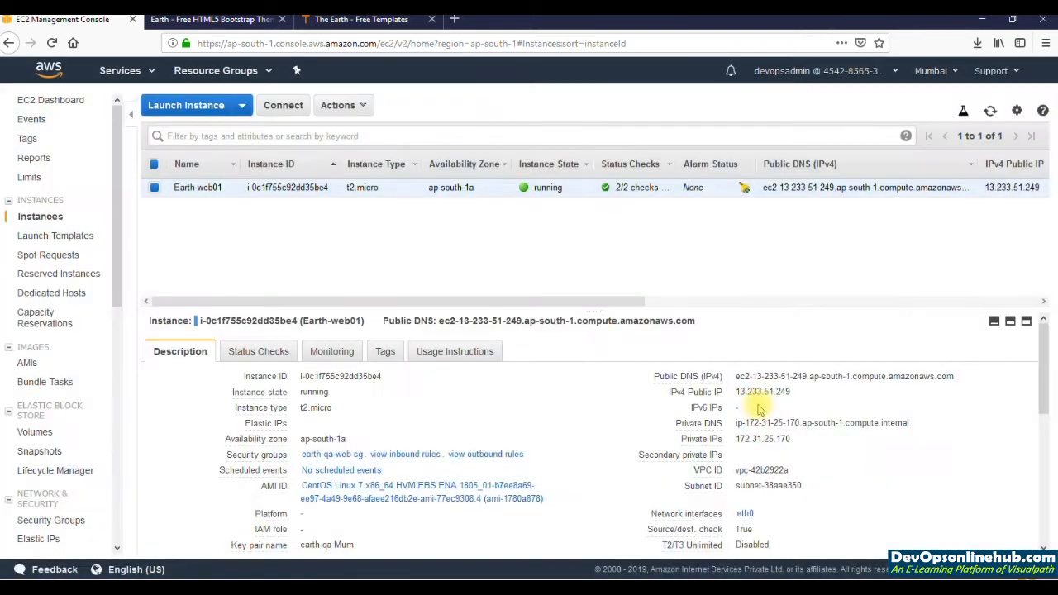
{"action": "double_click", "coordinate": [754, 392]}
{"action": "left_click", "coordinate": [749, 388]}
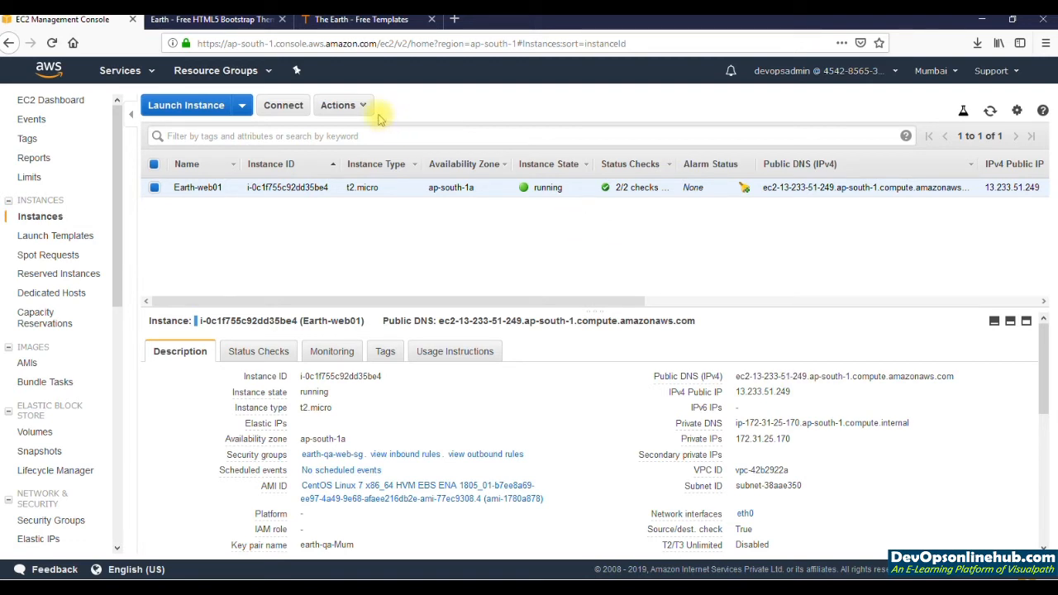
Step: Stop the Earth-web01 instance, confirm the stop, and check its instance state
{"action": "left_click", "coordinate": [354, 107]}
{"action": "mouse_move", "coordinate": [372, 196]}
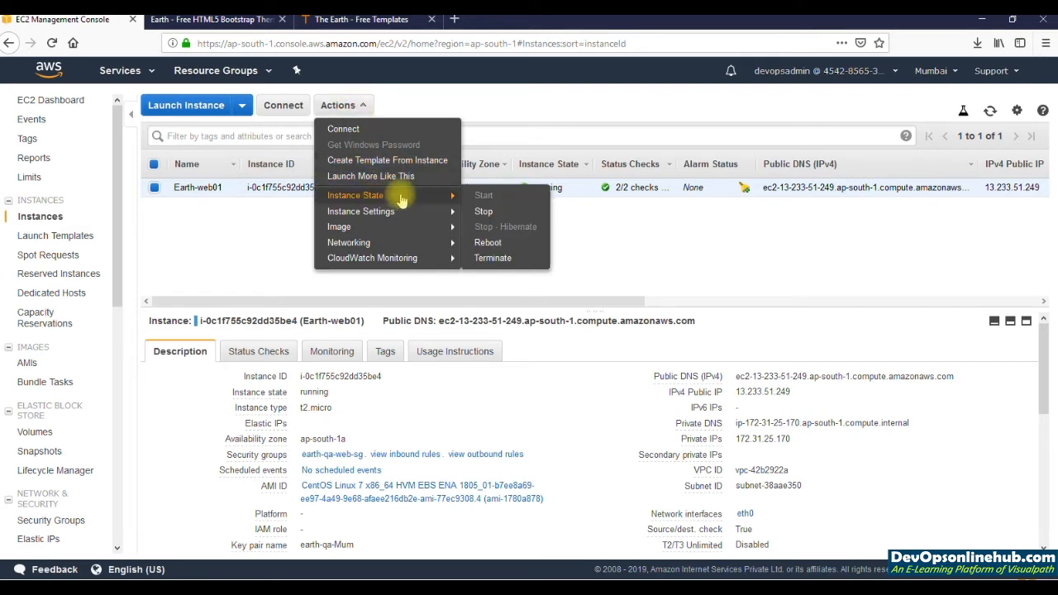
{"action": "left_click", "coordinate": [484, 212]}
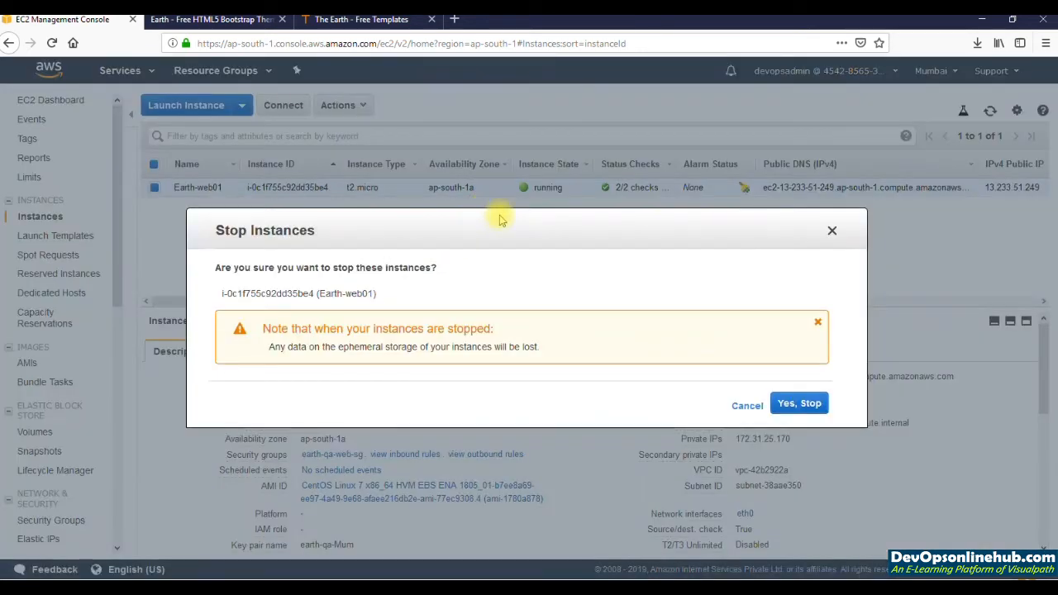
{"action": "left_click", "coordinate": [798, 404]}
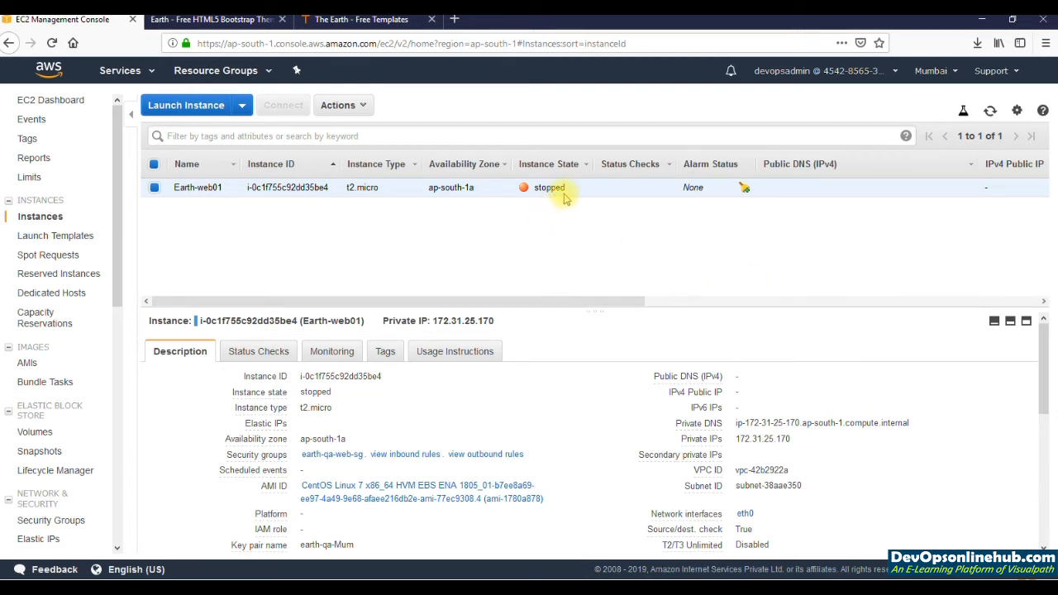
{"action": "left_click_drag", "start_coordinate": [567, 184], "coordinate": [536, 190]}
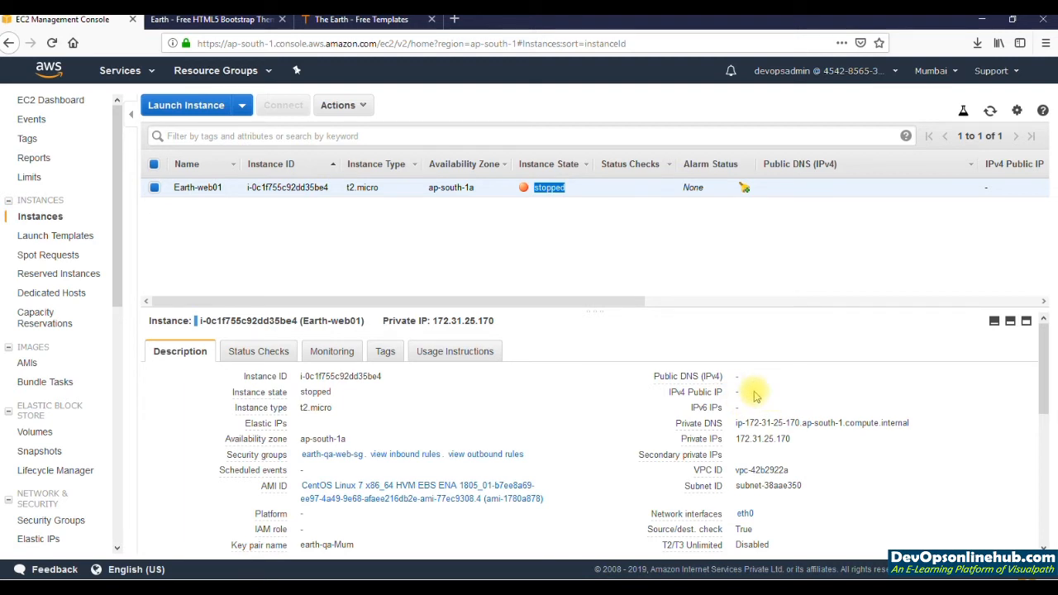
Step: Change the instance type of the stopped Earth-web01 instance to t2.small
{"action": "left_click", "coordinate": [360, 107]}
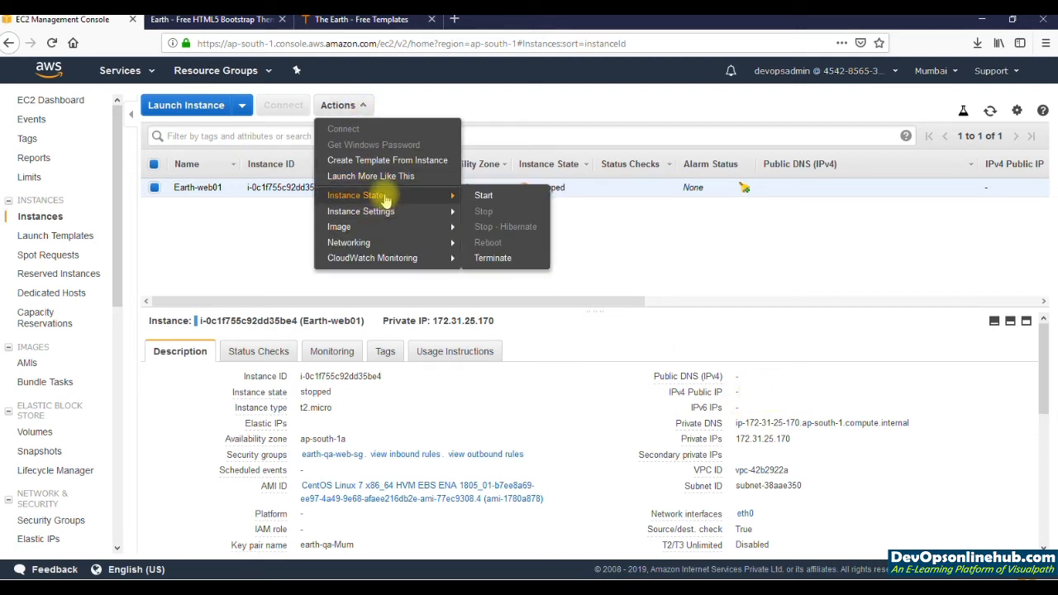
{"action": "mouse_move", "coordinate": [388, 226]}
{"action": "mouse_move", "coordinate": [440, 210]}
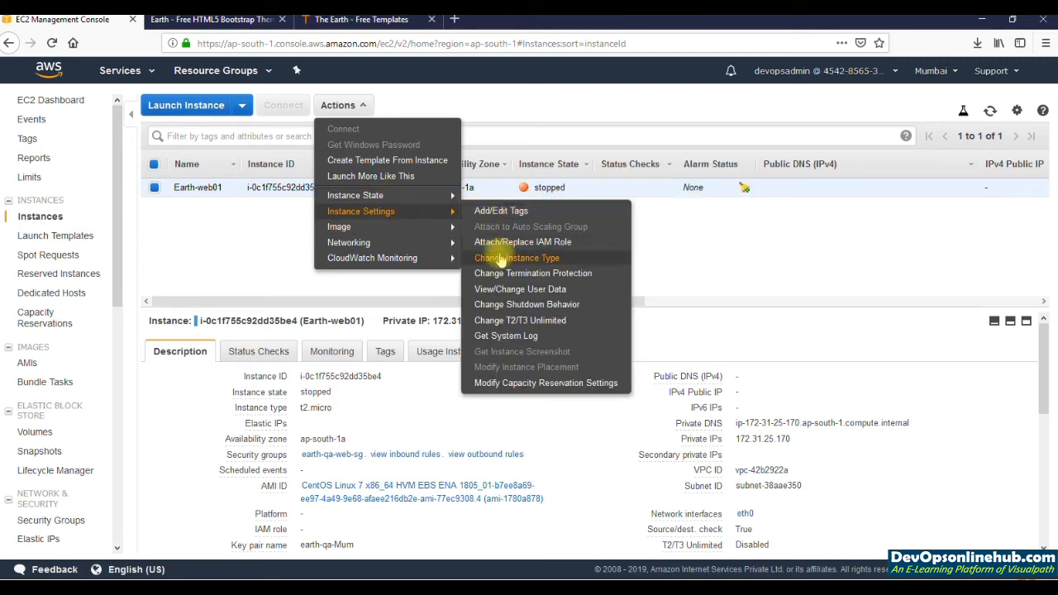
{"action": "left_click", "coordinate": [500, 258]}
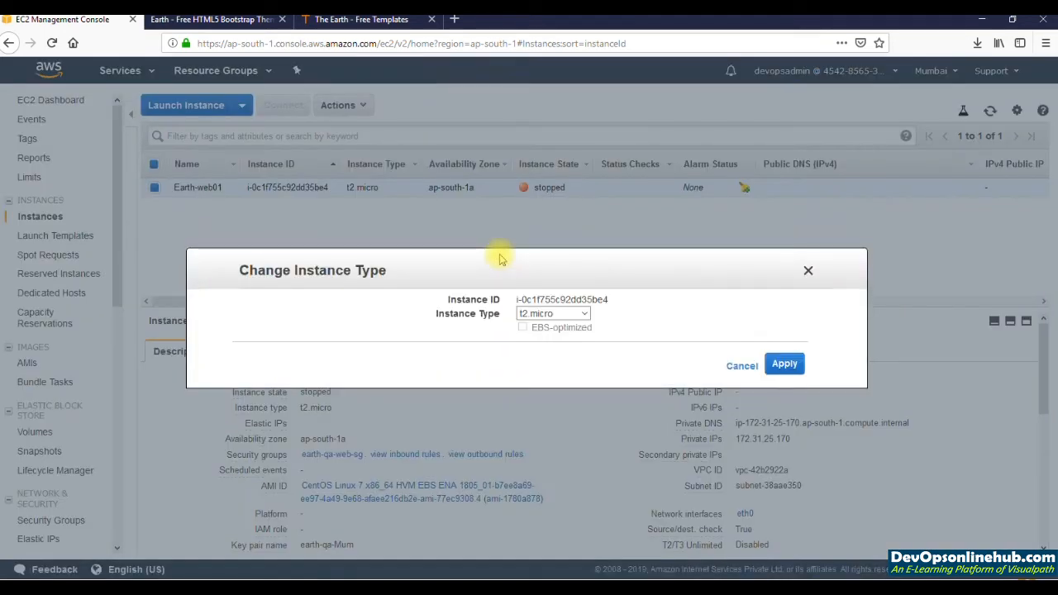
{"action": "left_click", "coordinate": [583, 314]}
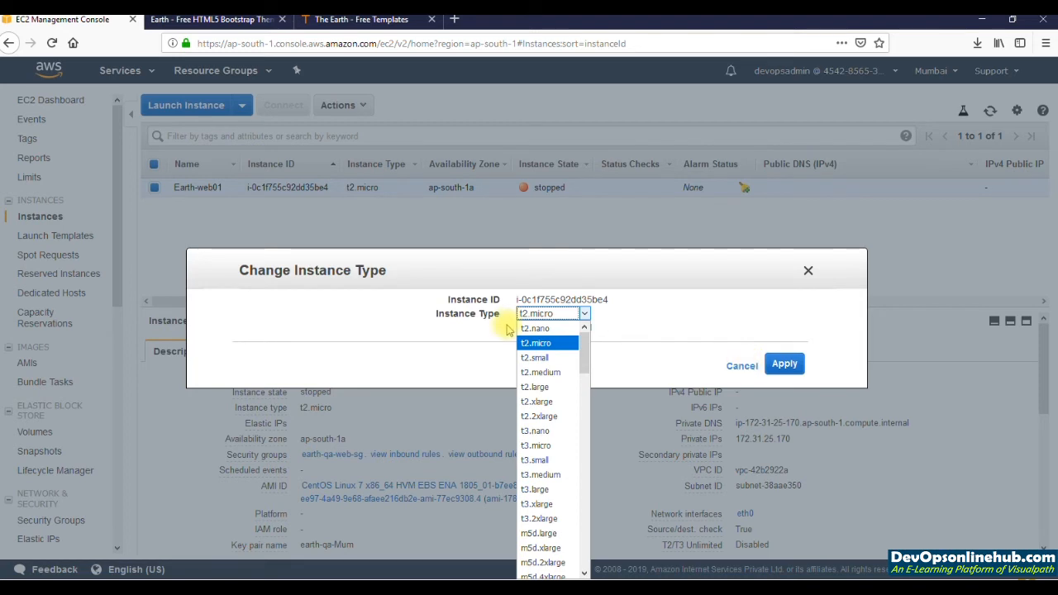
{"action": "left_click", "coordinate": [539, 357]}
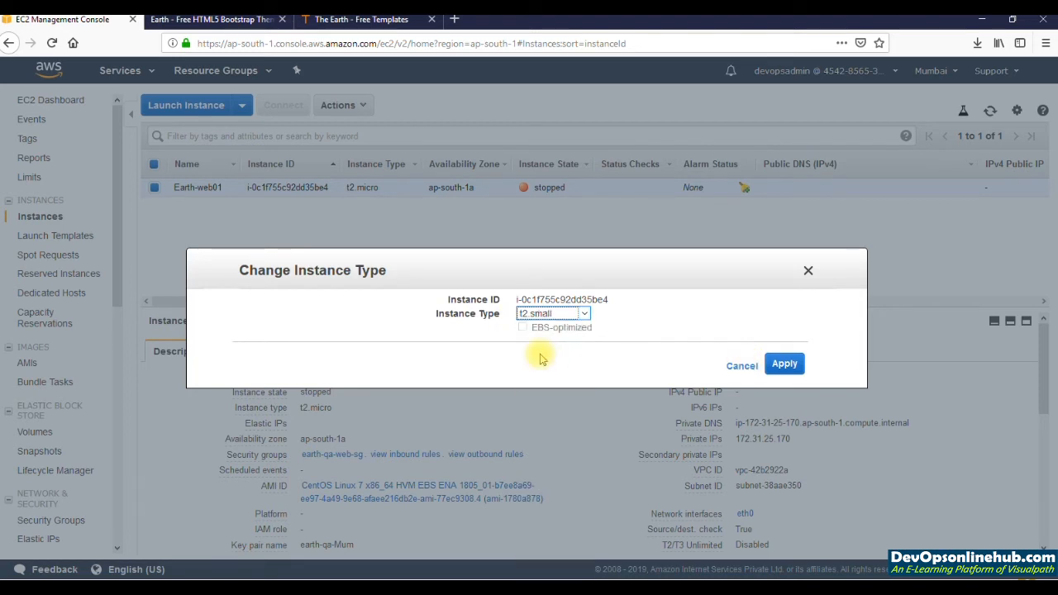
{"action": "left_click", "coordinate": [785, 366]}
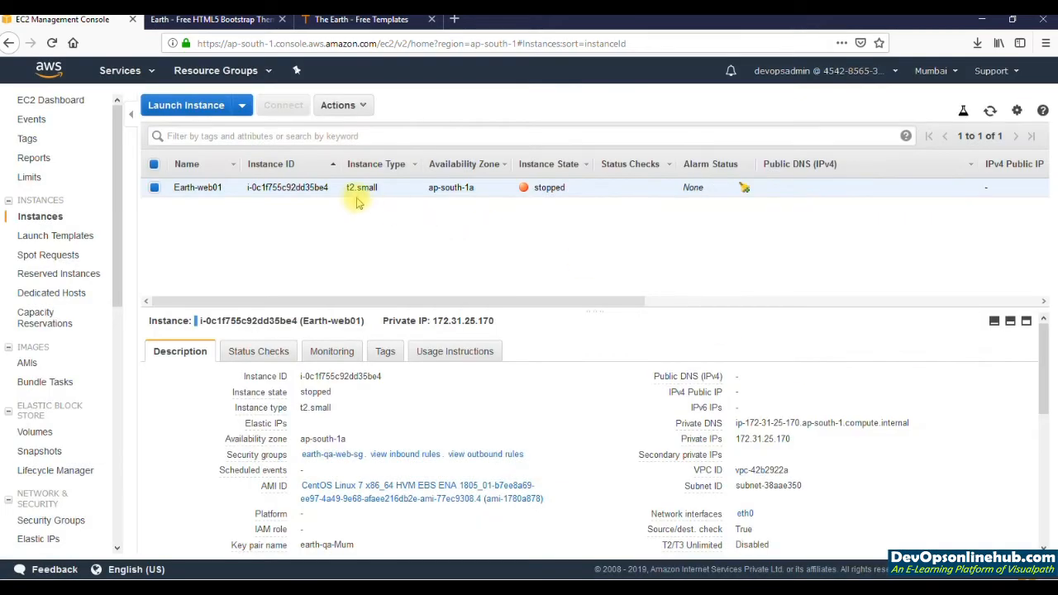
Step: Start the Earth-web01 instance, confirm the start, and refresh the instance list to check its state
{"action": "left_click", "coordinate": [366, 109]}
{"action": "mouse_move", "coordinate": [360, 195]}
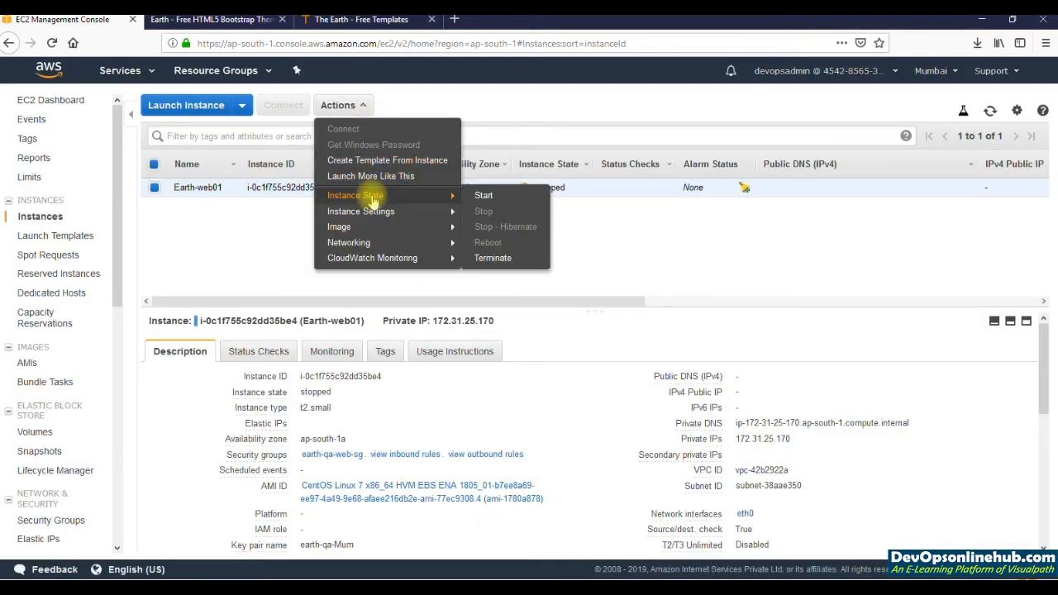
{"action": "left_click", "coordinate": [486, 195]}
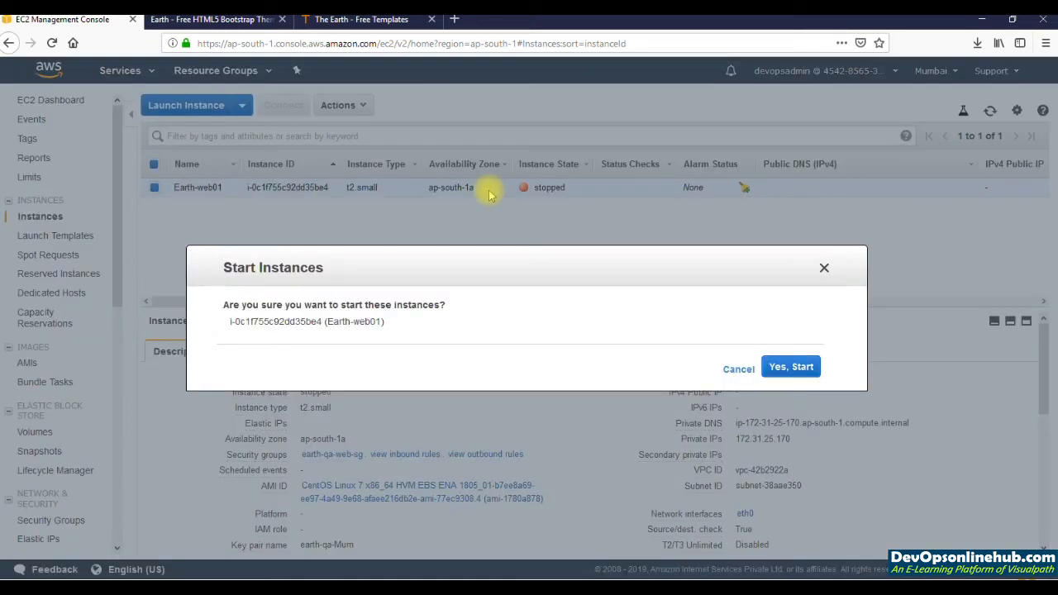
{"action": "left_click", "coordinate": [812, 369]}
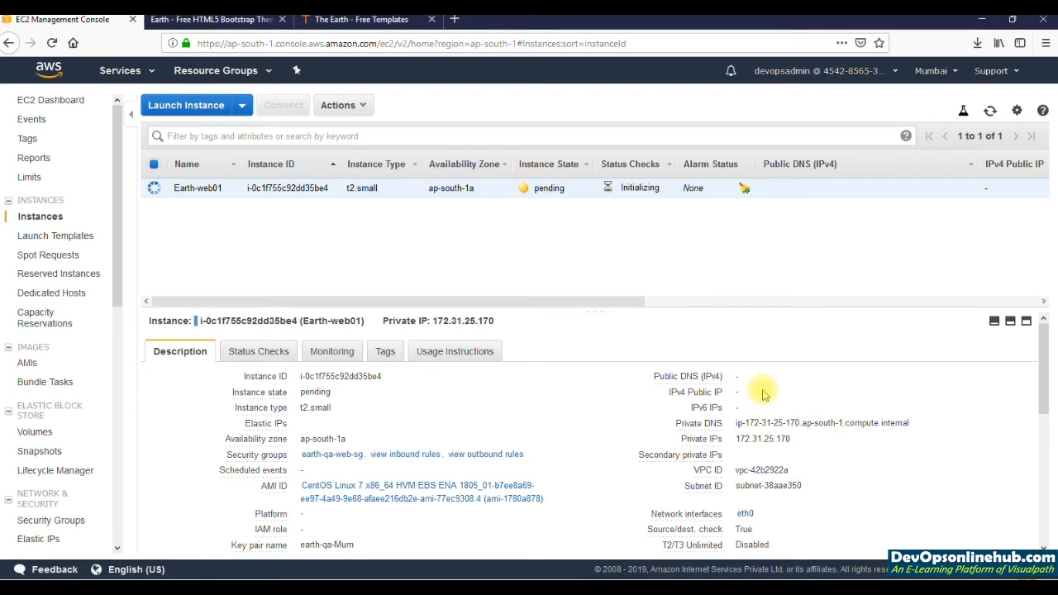
{"action": "left_click", "coordinate": [990, 111]}
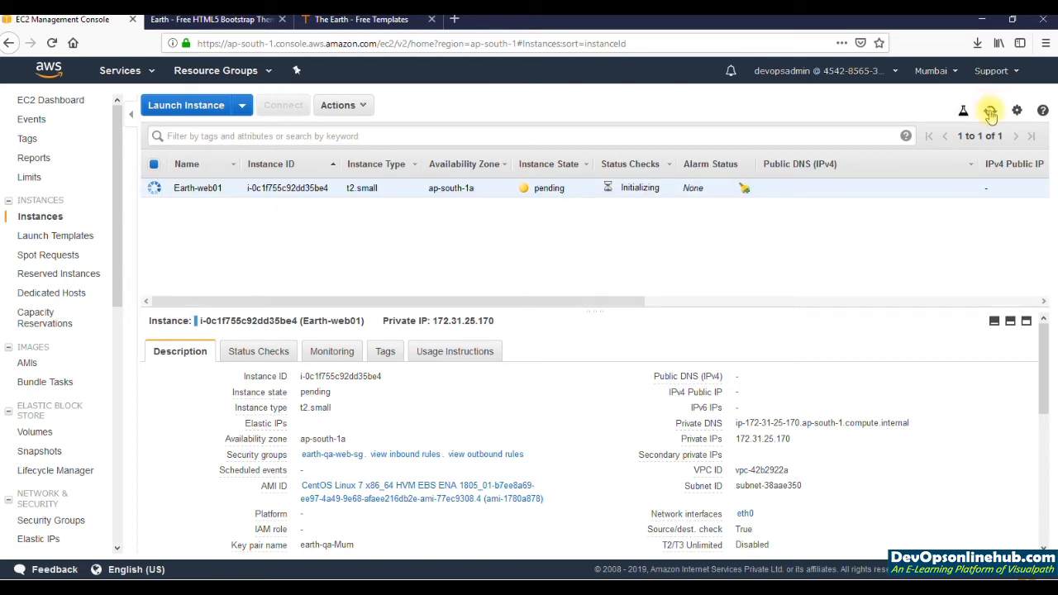
{"action": "left_click", "coordinate": [990, 111]}
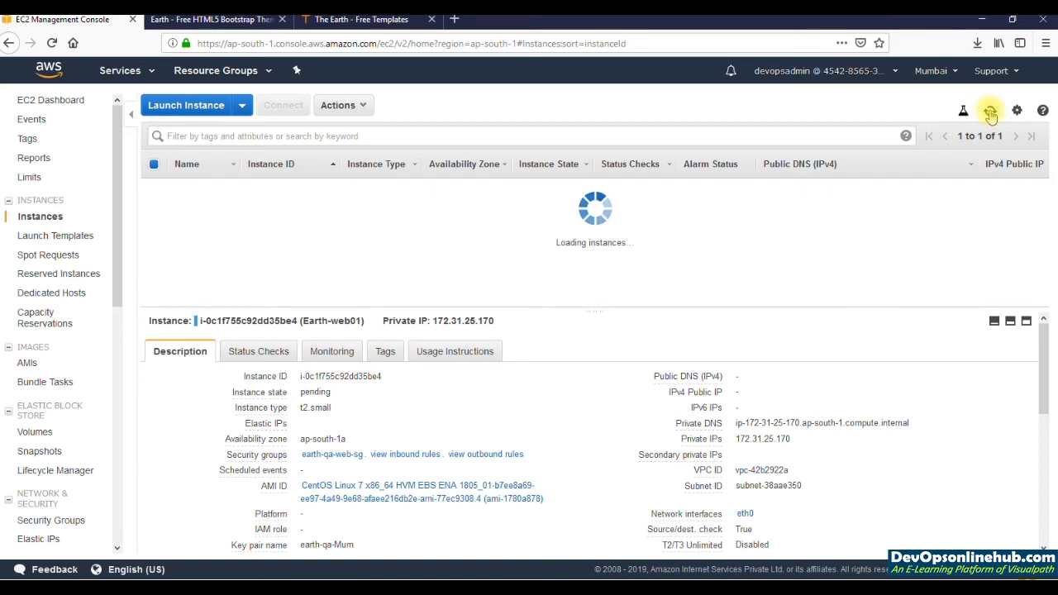
{"action": "mouse_move", "coordinate": [747, 397]}
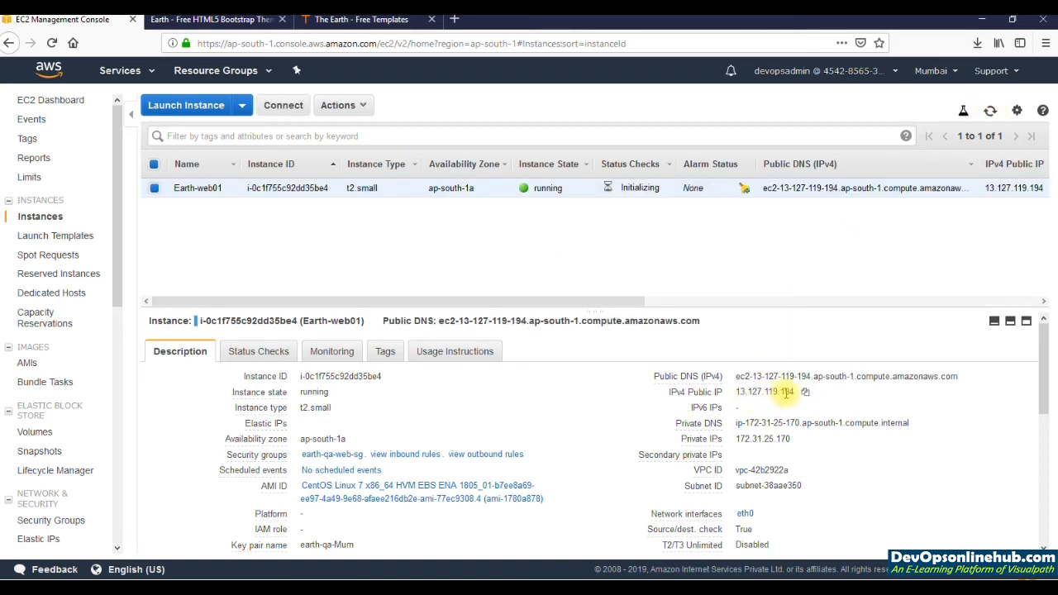
Step: Compare the IP portion of the open Earth website's address with the restarted instance's public DNS in the EC2 Management Console
{"action": "left_click", "coordinate": [364, 19]}
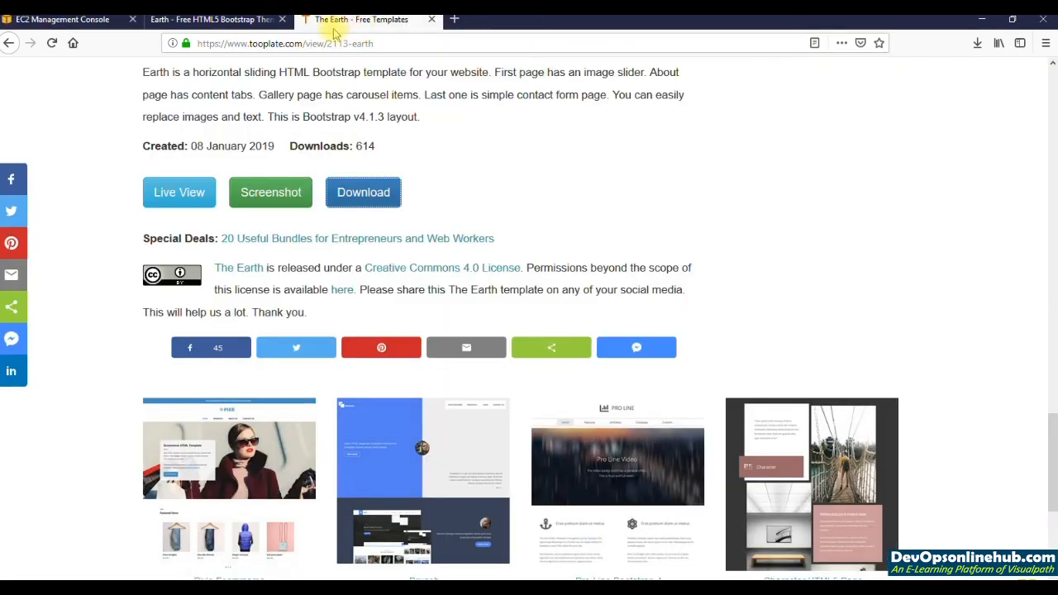
{"action": "left_click", "coordinate": [231, 30]}
{"action": "left_click_drag", "start_coordinate": [203, 44], "coordinate": [263, 44]}
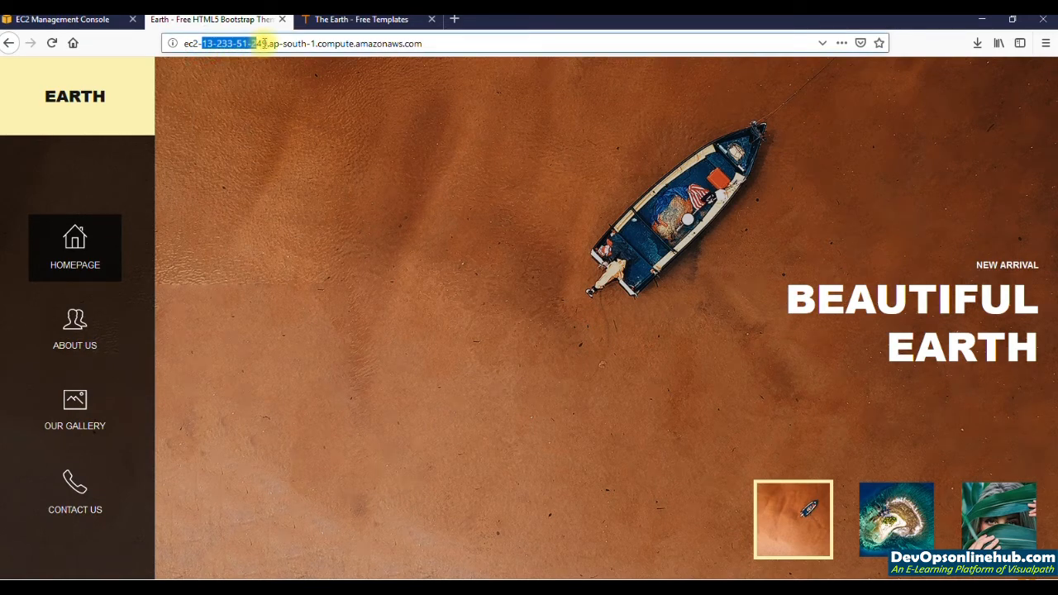
{"action": "left_click", "coordinate": [106, 19]}
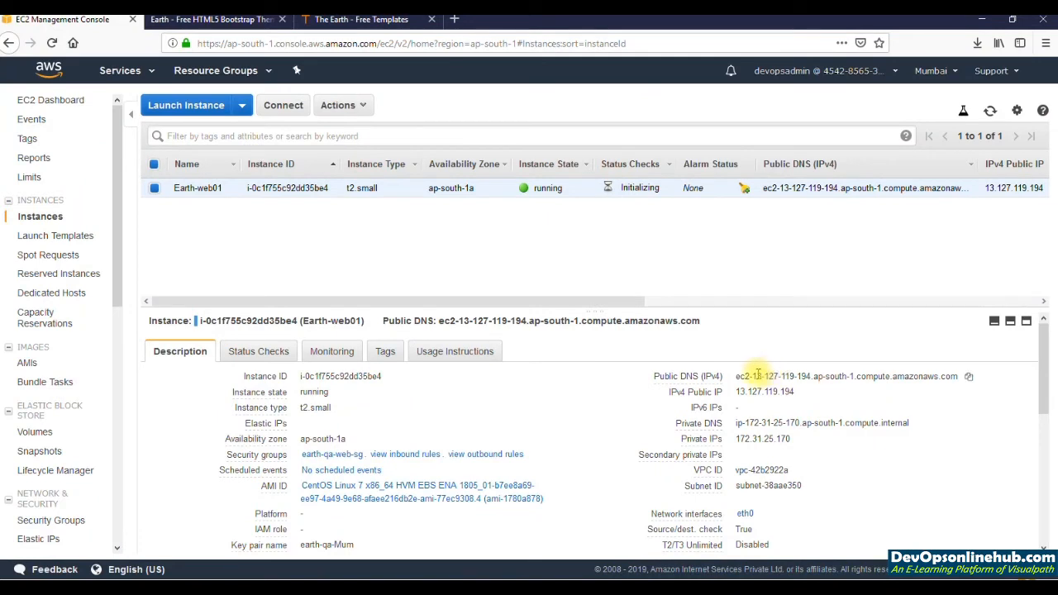
{"action": "left_click_drag", "start_coordinate": [753, 376], "coordinate": [811, 377]}
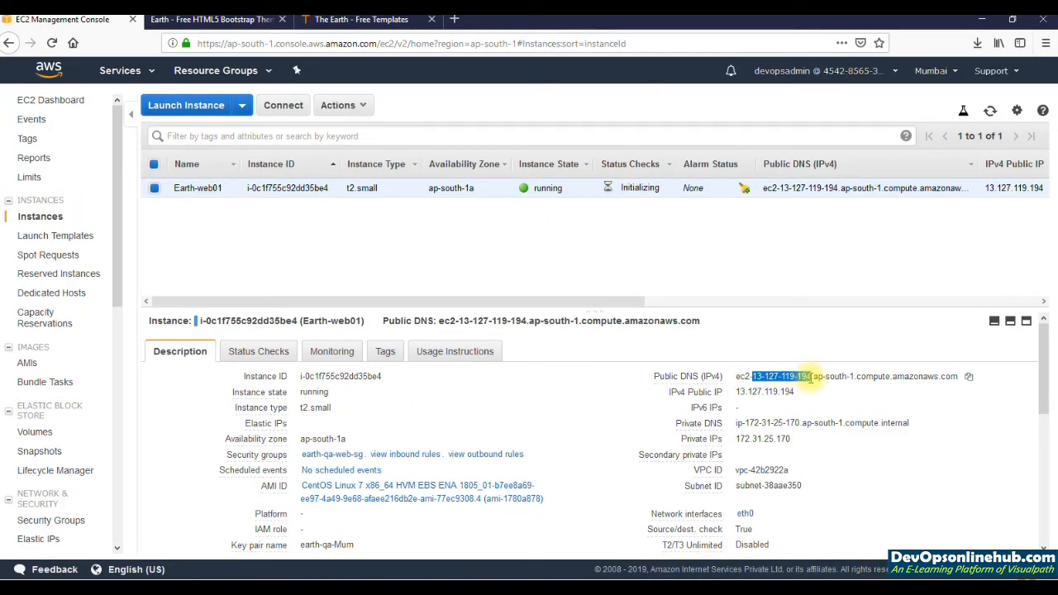
{"action": "left_click", "coordinate": [804, 392]}
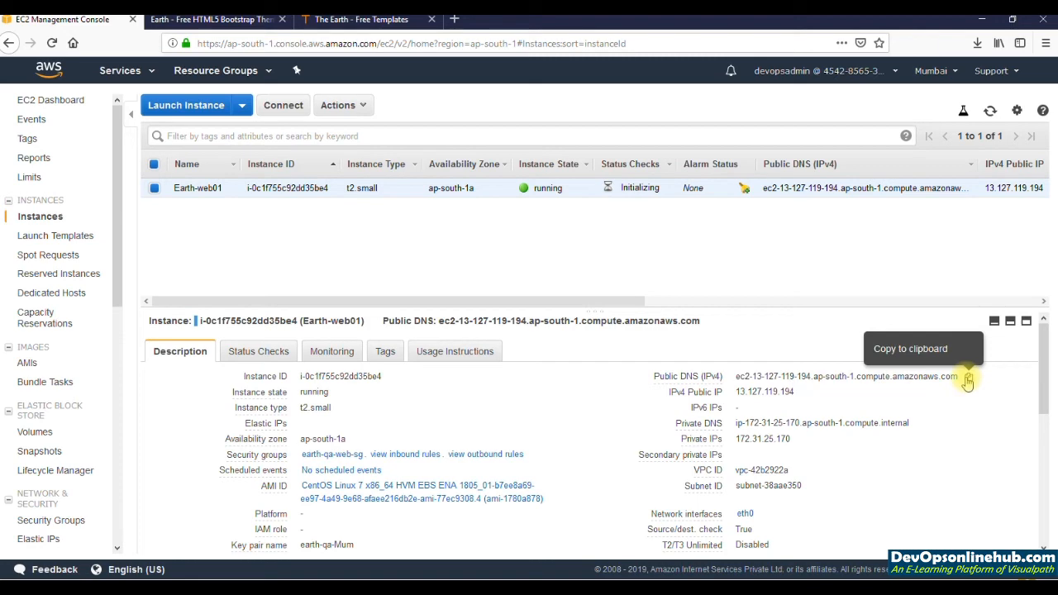
Step: Copy the instance's public DNS and open the Earth website at ec2-13-127-119-194.ap-south-1.compute.amazonaws.com in a new browser tab
{"action": "left_click", "coordinate": [967, 379]}
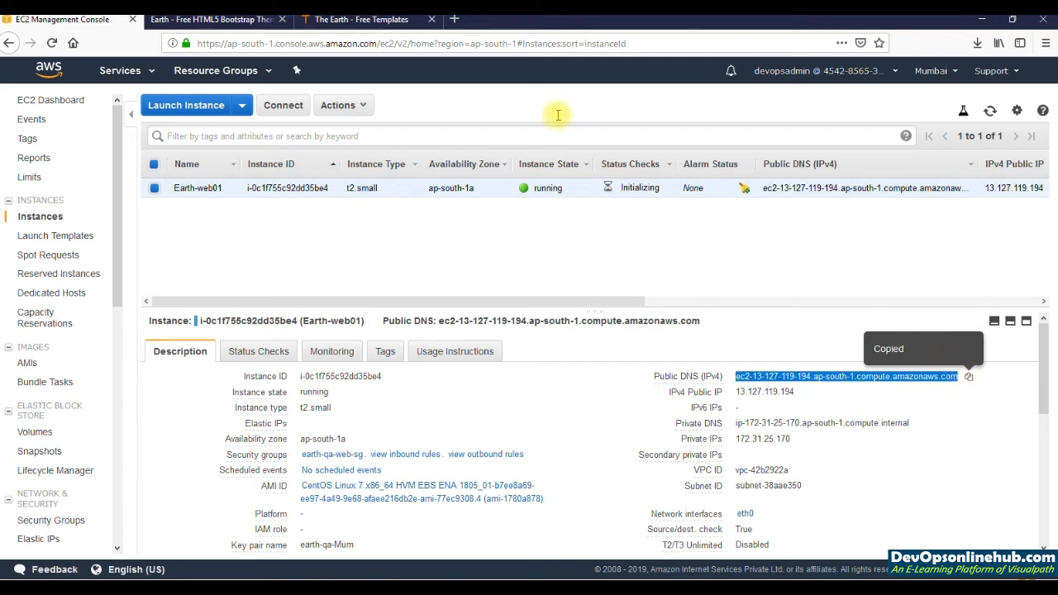
{"action": "left_click", "coordinate": [224, 19]}
{"action": "left_click", "coordinate": [51, 43]}
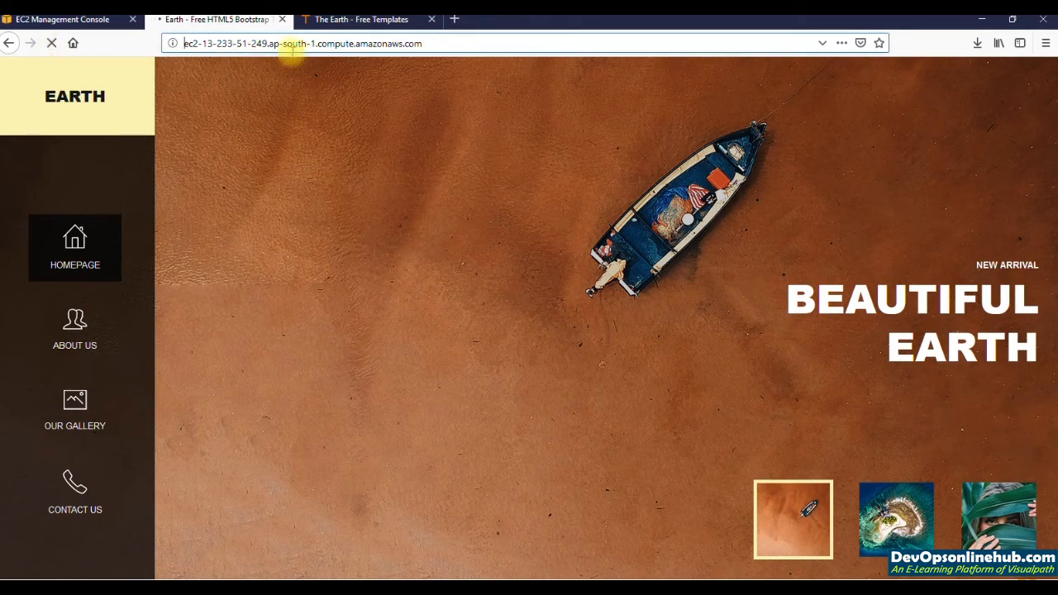
{"action": "left_click", "coordinate": [453, 20]}
{"action": "key", "text": "ctrl+v"}
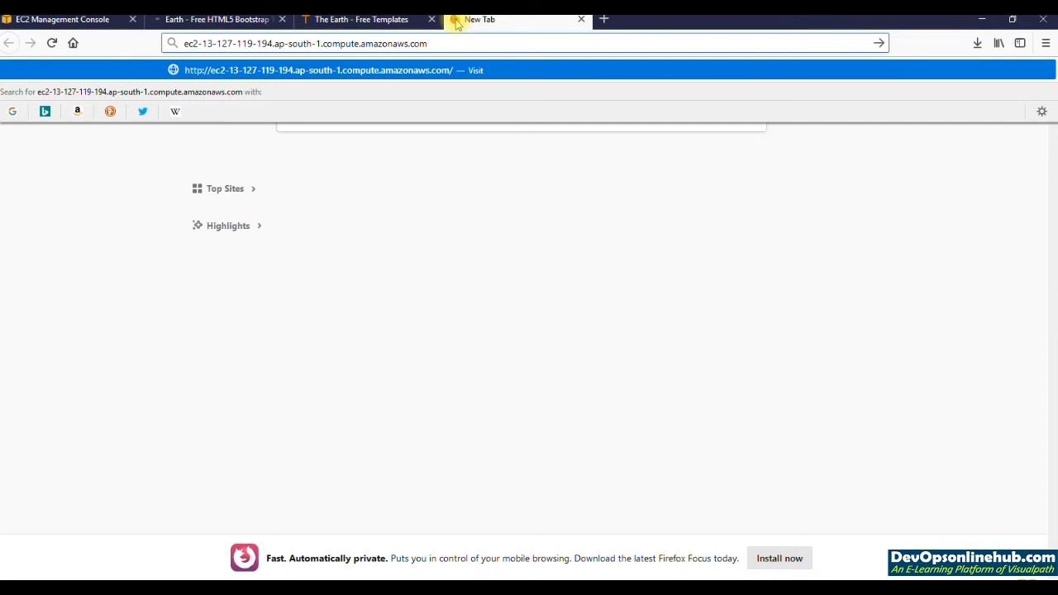
{"action": "key", "text": "Return"}
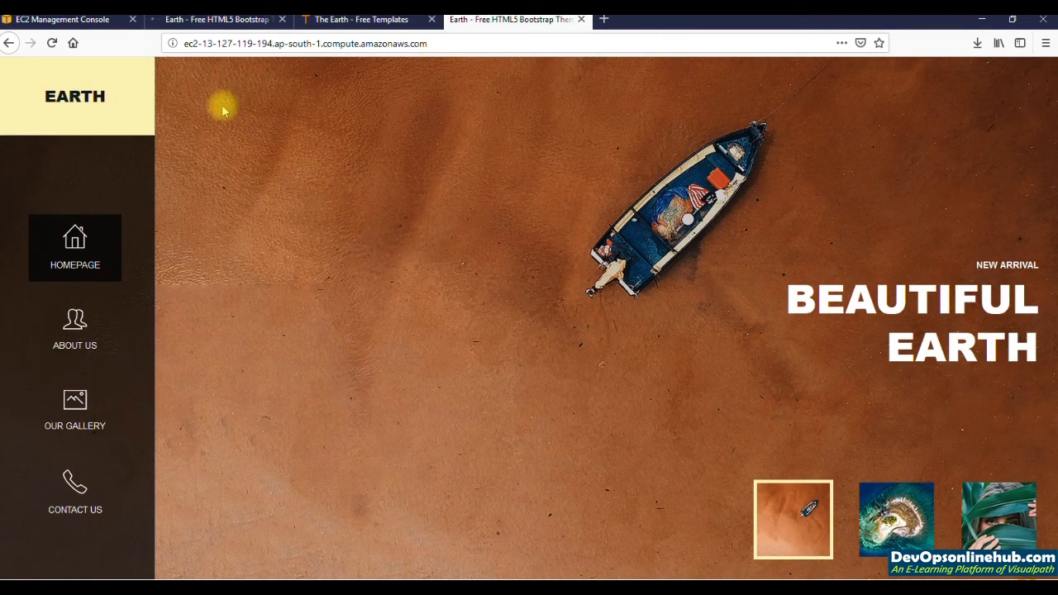
Step: Check the IP in Git Bash's last SSH command and copy Earth-web01's IPv4 public IP from the EC2 Management Console
{"action": "left_click", "coordinate": [91, 20]}
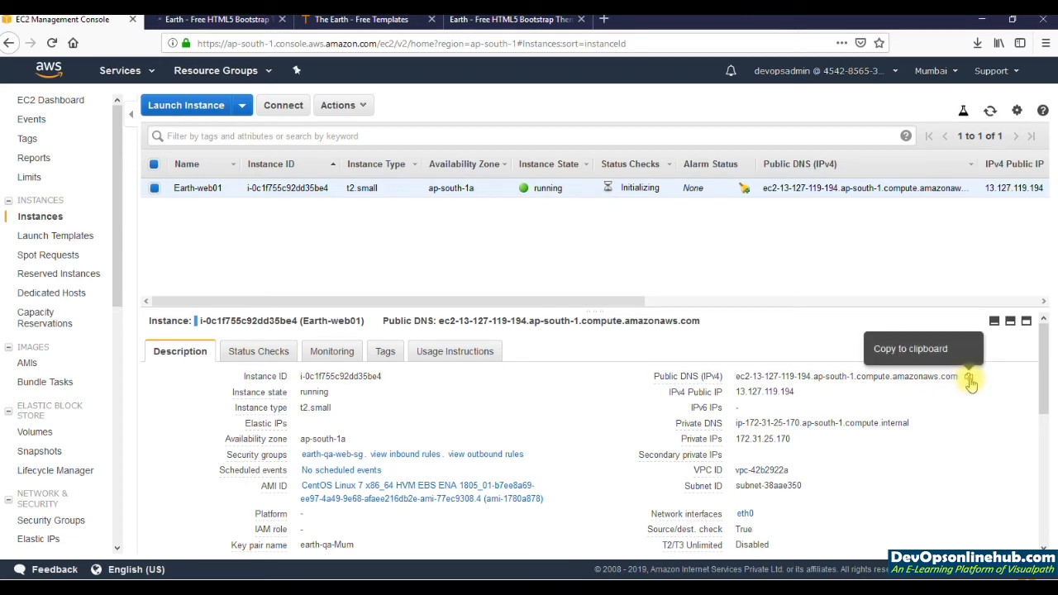
{"action": "key", "text": "alt+Tab"}
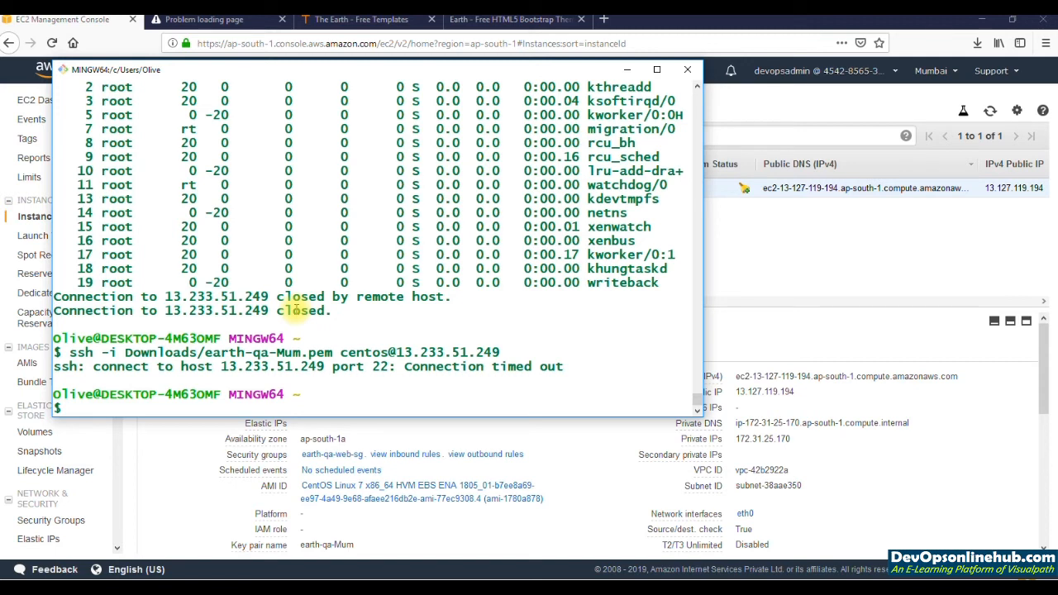
{"action": "left_click_drag", "start_coordinate": [396, 353], "coordinate": [494, 352]}
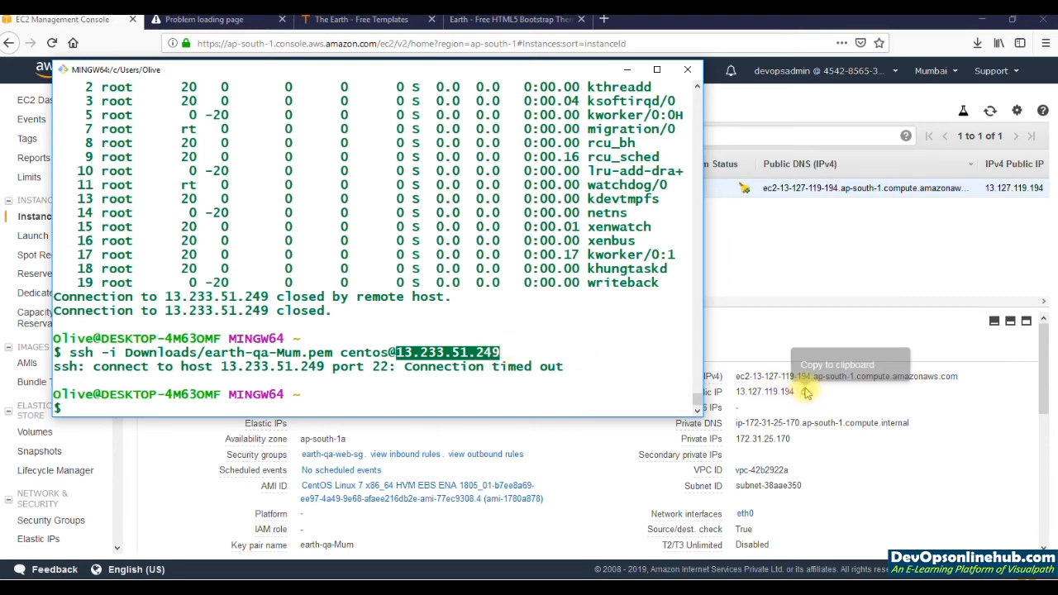
{"action": "left_click", "coordinate": [807, 393]}
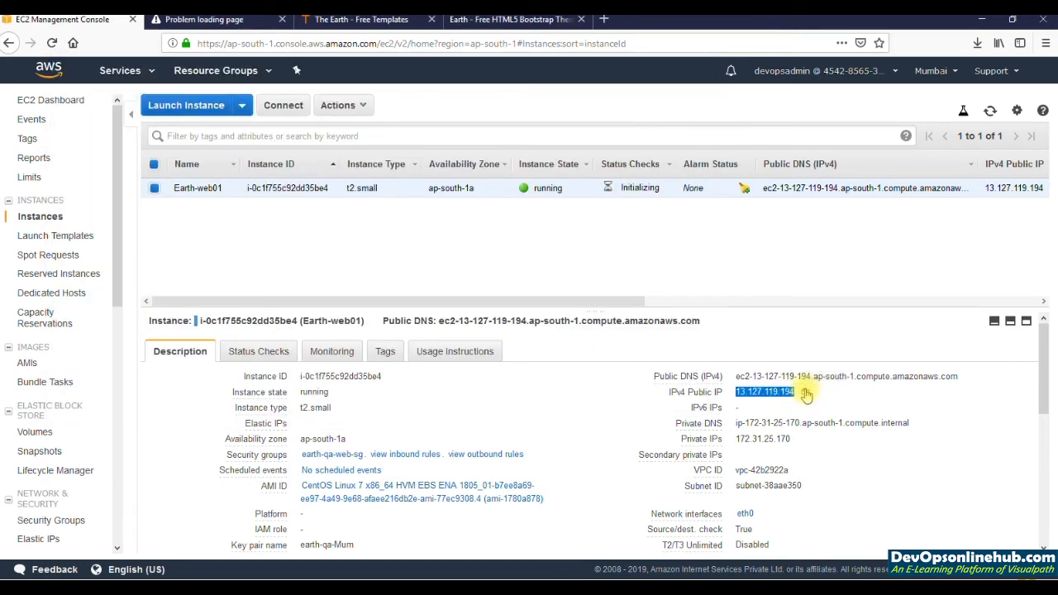
{"action": "key", "text": "alt+Tab"}
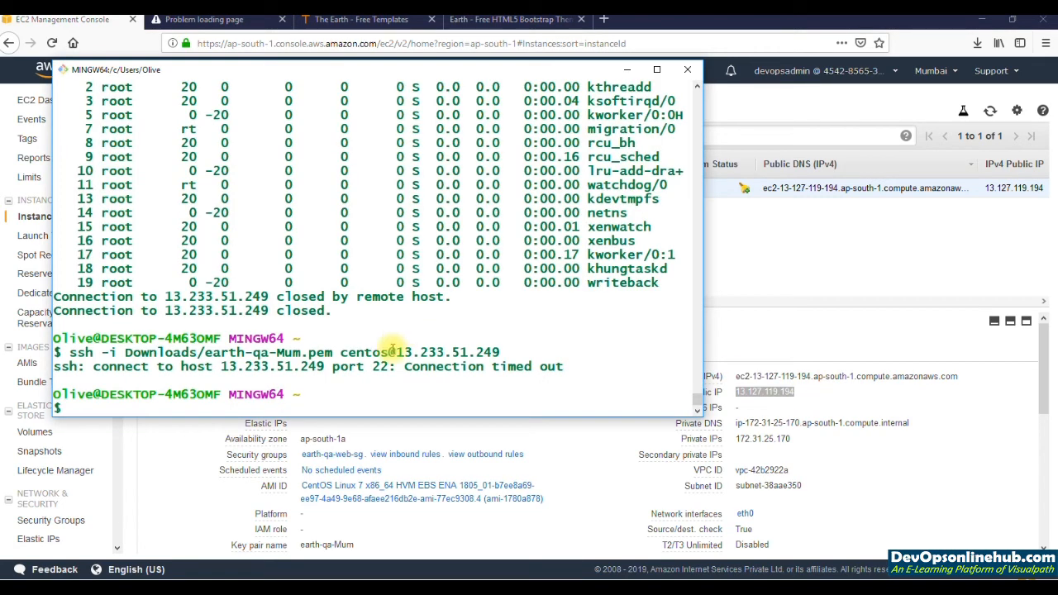
{"action": "key", "text": "Up"}
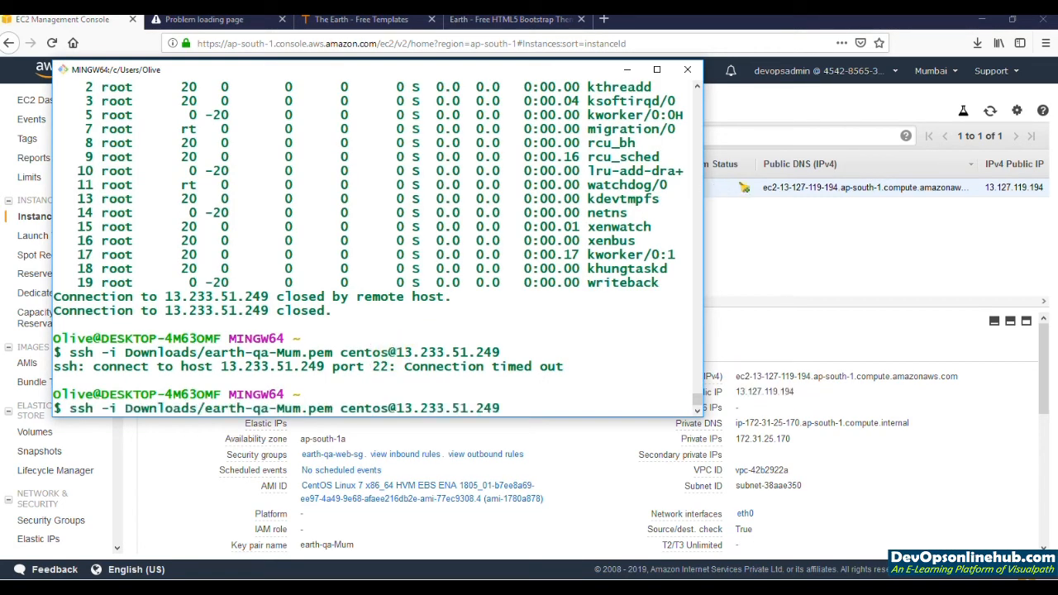
{"action": "key", "text": "BackSpace"}
{"action": "key", "text": "BackSpace"}
{"action": "key", "text": "BackSpace"}
{"action": "key", "text": "BackSpace"}
{"action": "key", "text": "BackSpace"}
{"action": "key", "text": "BackSpace"}
{"action": "key", "text": "BackSpace"}
{"action": "key", "text": "BackSpace"}
{"action": "key", "text": "shift+Insert"}
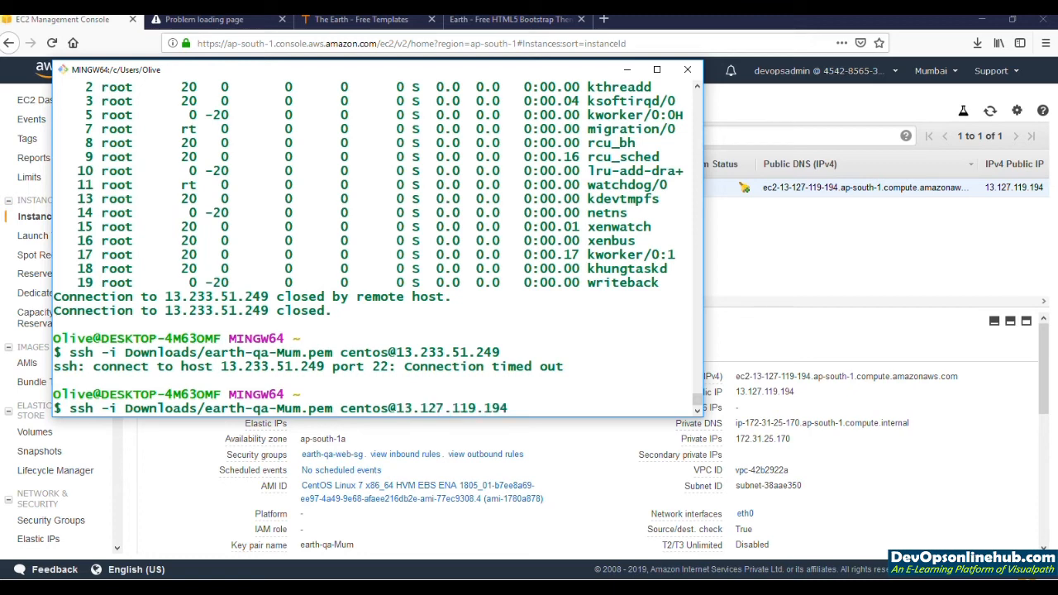
{"action": "key", "text": "Return"}
{"action": "type", "text": "yes"}
{"action": "key", "text": "Return"}
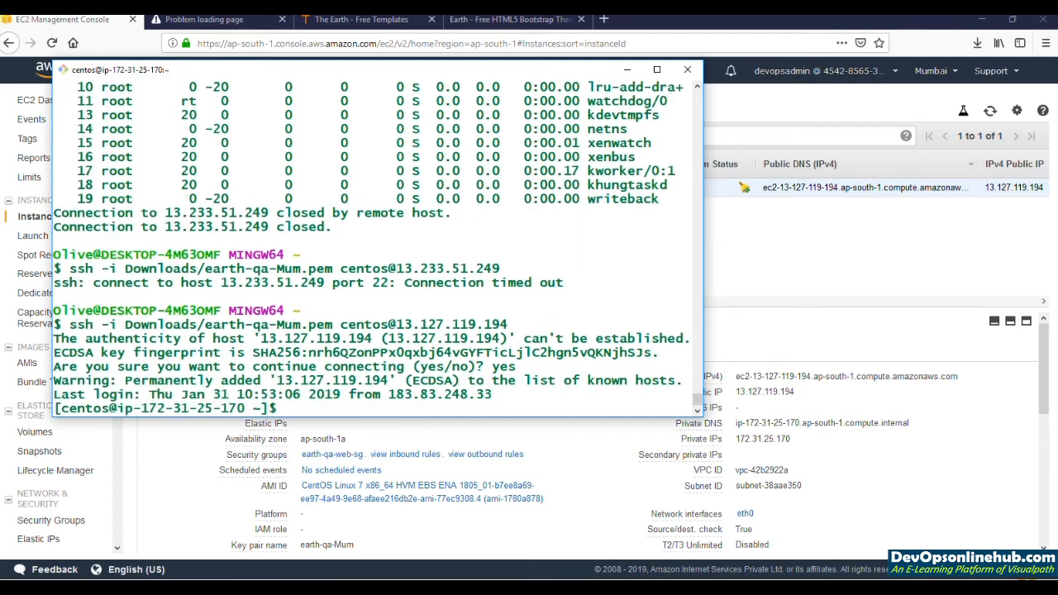
Step: Become root with sudo -i and run free -m to examine the instance's total memory
{"action": "type", "text": "sudo -i"}
{"action": "key", "text": "Return"}
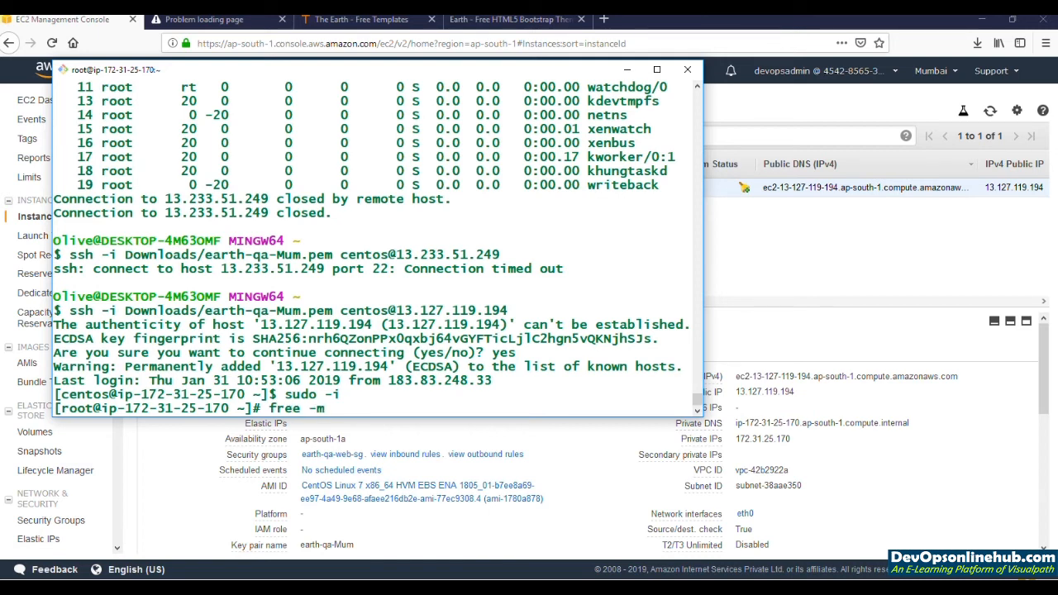
{"action": "type", "text": "free -m"}
{"action": "key", "text": "Return"}
{"action": "double_click", "coordinate": [189, 378]}
Step: Switch to the EC2 Management Console and display the inbound rules of Earth-web01's security group, earth-qa-web-sg
{"action": "left_click", "coordinate": [821, 256]}
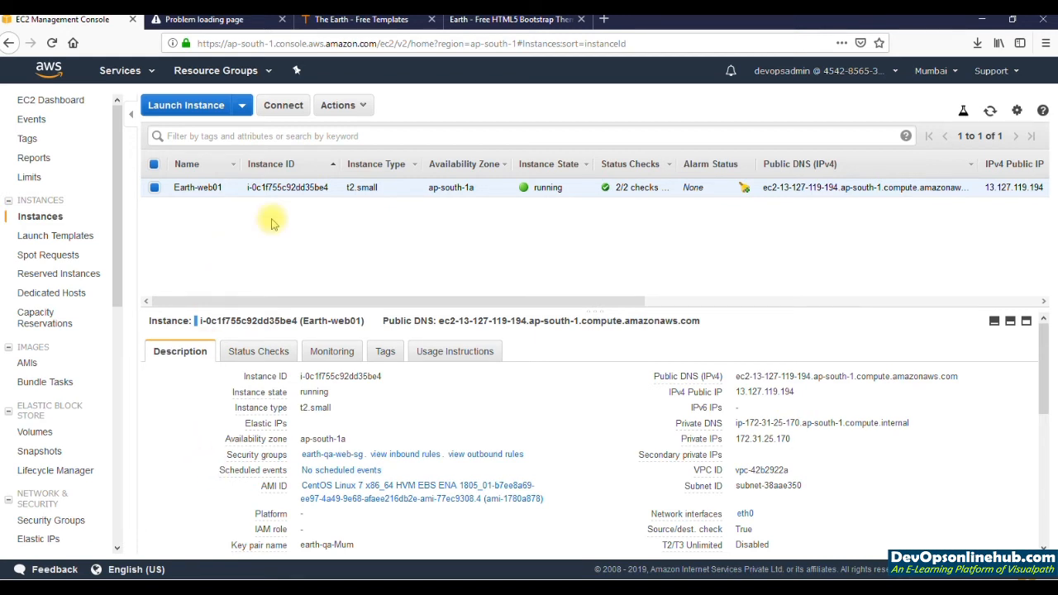
{"action": "left_click", "coordinate": [347, 458]}
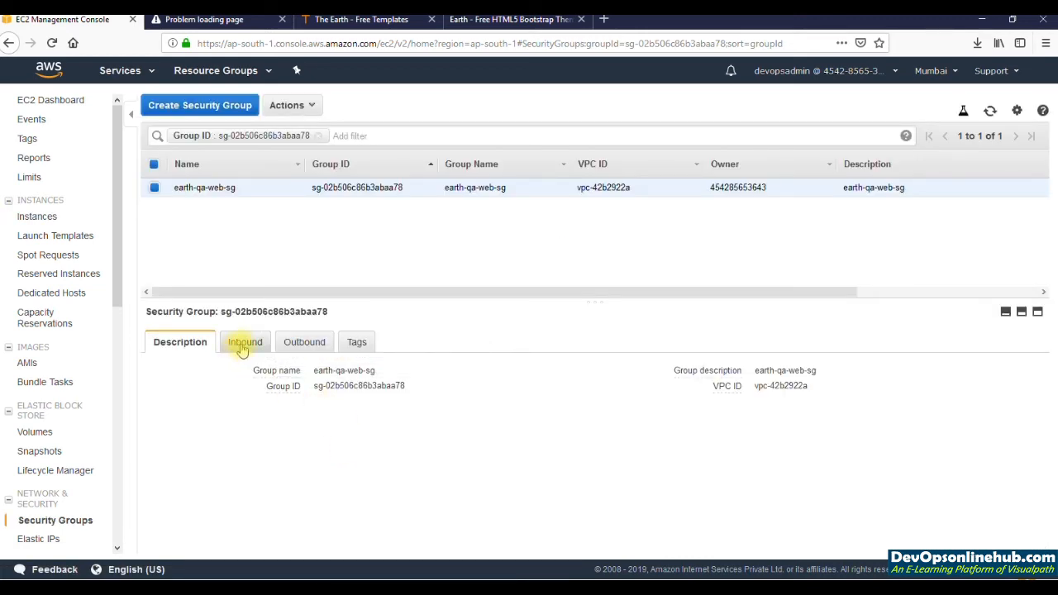
{"action": "left_click", "coordinate": [242, 345]}
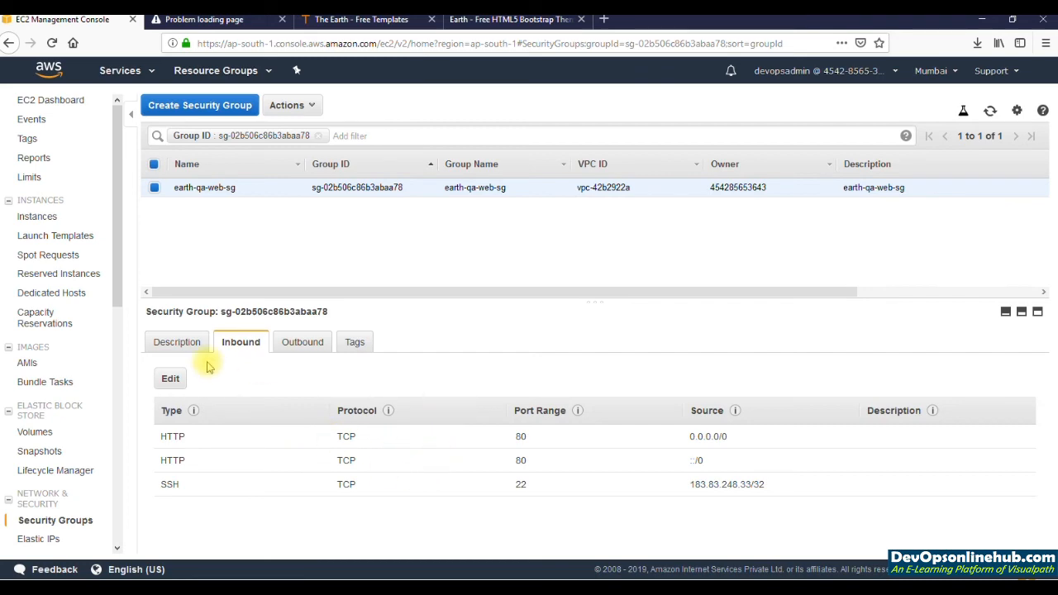
Step: Delete both HTTP port 80 inbound rules from earth-qa-web-sg and save the rules
{"action": "left_click", "coordinate": [171, 382]}
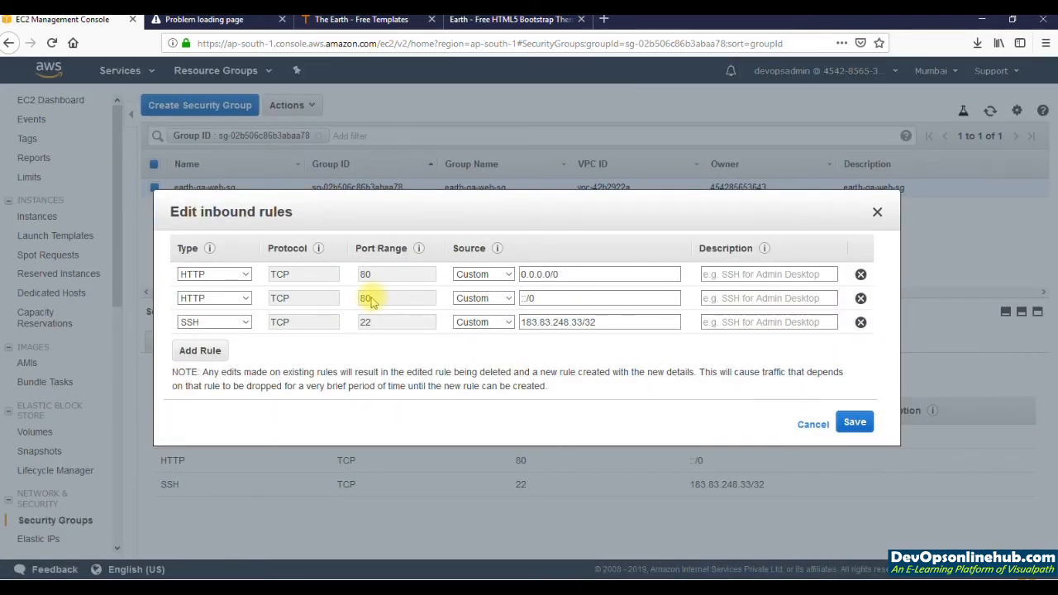
{"action": "left_click", "coordinate": [533, 301]}
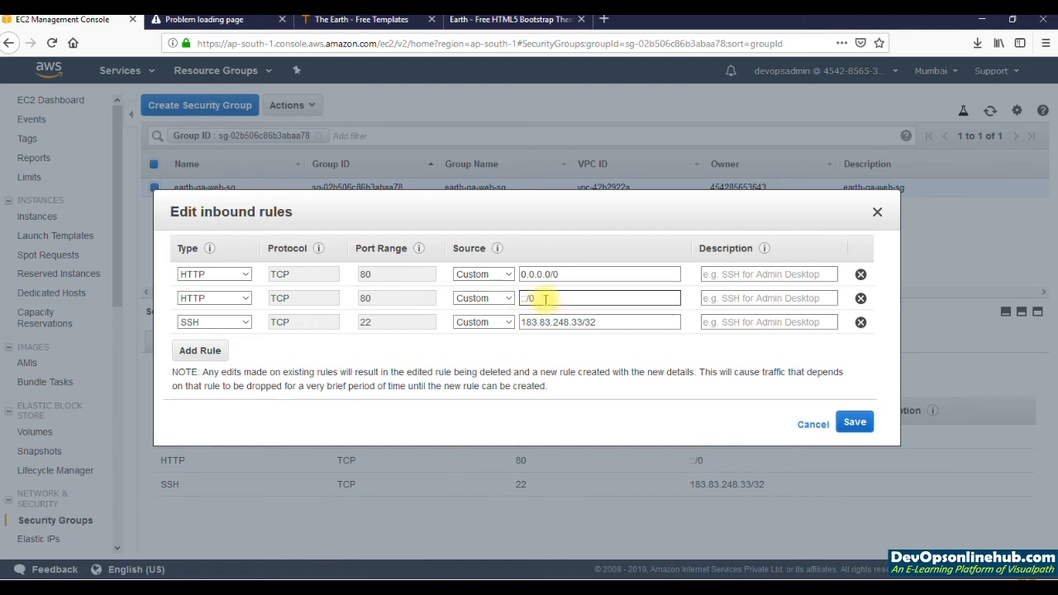
{"action": "left_click_drag", "start_coordinate": [546, 299], "coordinate": [521, 300]}
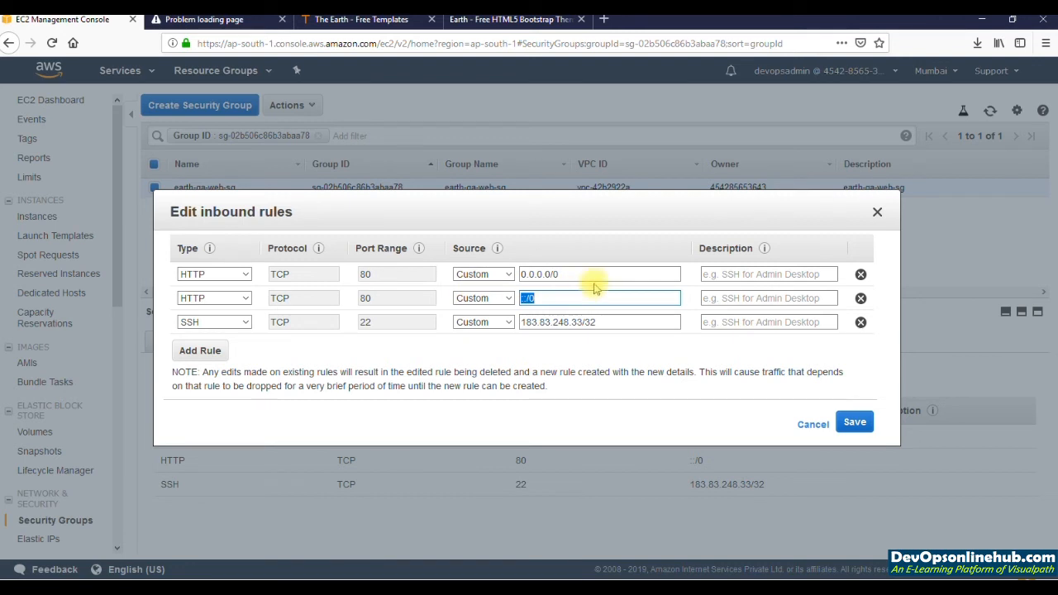
{"action": "left_click_drag", "start_coordinate": [580, 277], "coordinate": [494, 274]}
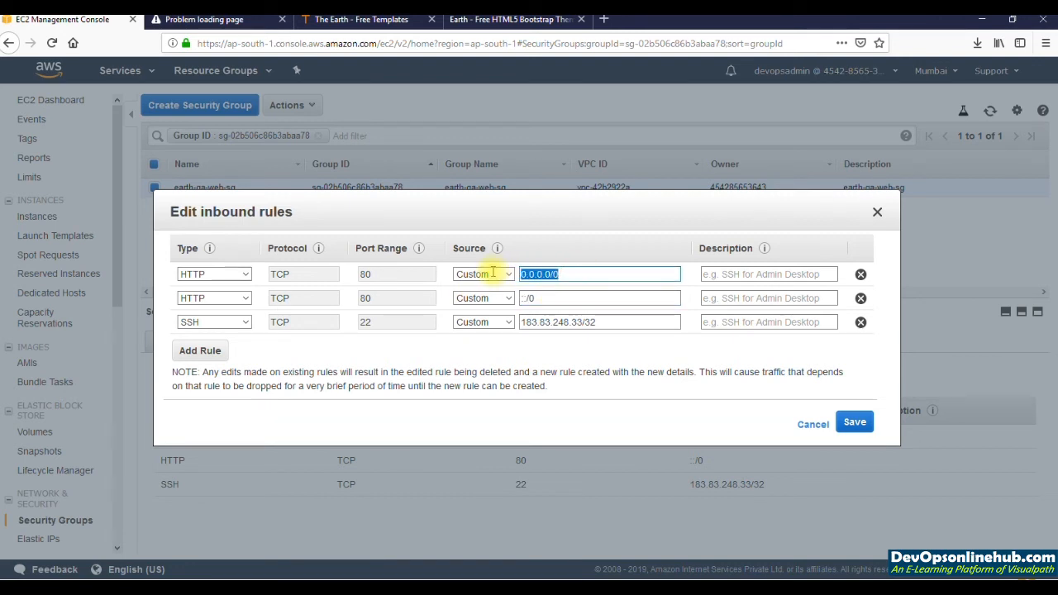
{"action": "left_click", "coordinate": [860, 276]}
{"action": "left_click", "coordinate": [861, 276]}
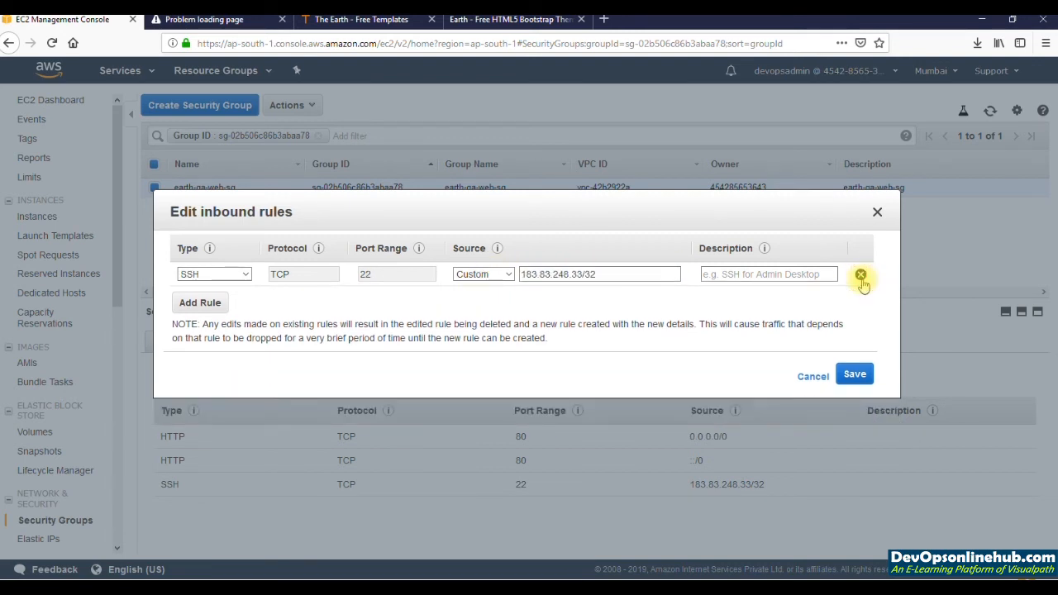
{"action": "left_click", "coordinate": [854, 376]}
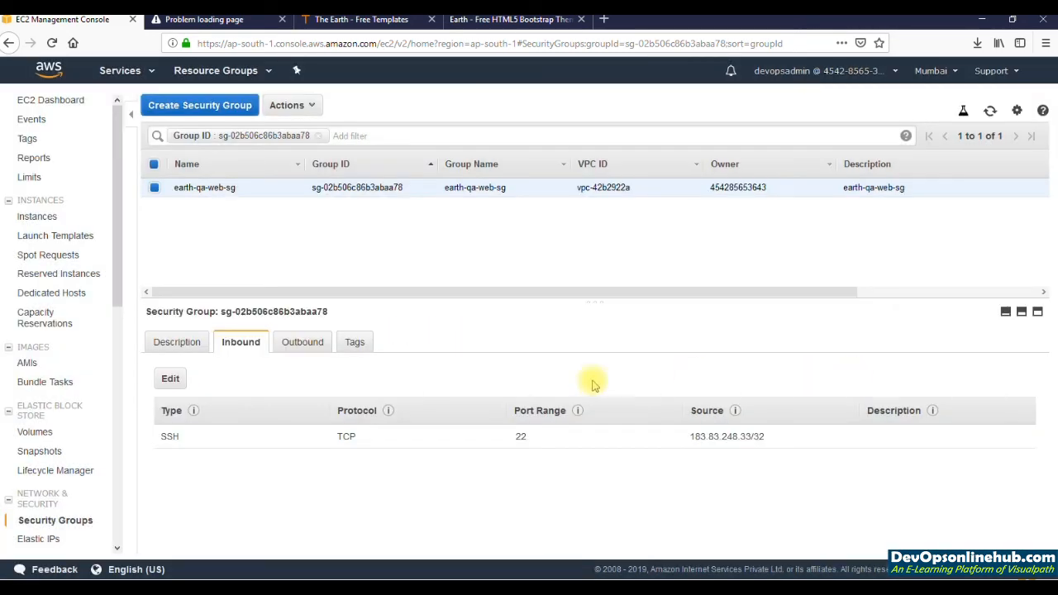
Step: Copy the Earth website's address and load ec2-13-127-119-194.ap-south-1.compute.amazonaws.com in a new browser tab to test access without the HTTP rules
{"action": "left_click", "coordinate": [480, 27]}
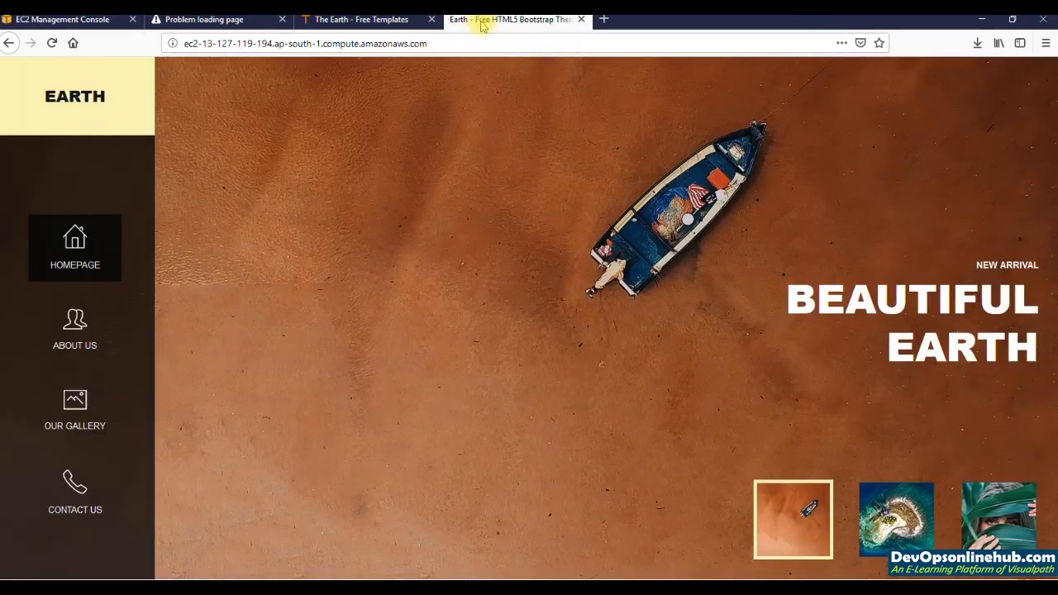
{"action": "left_click", "coordinate": [441, 43]}
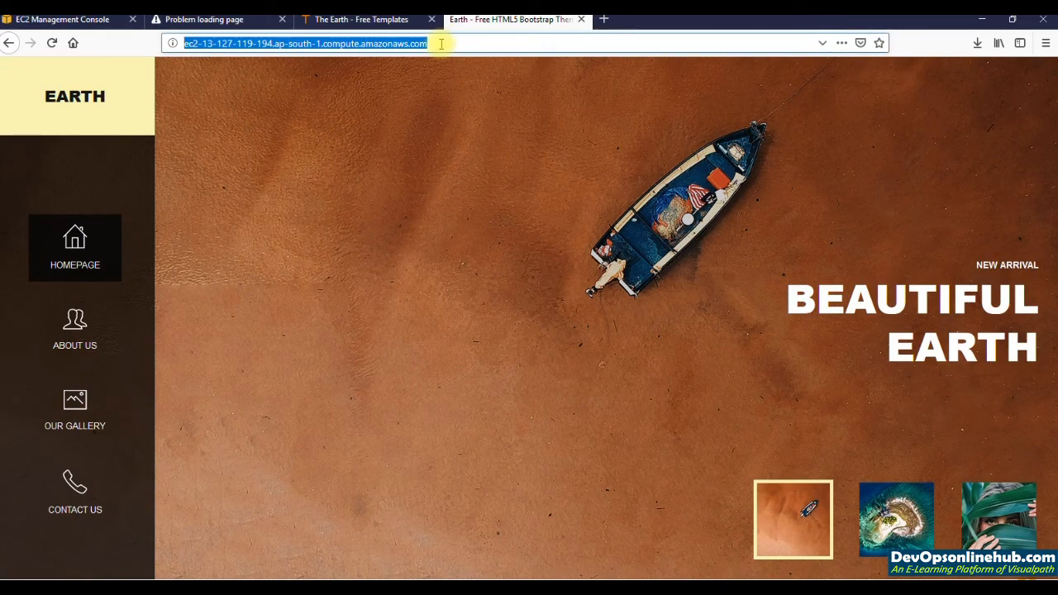
{"action": "key", "text": "ctrl+c"}
{"action": "key", "text": "ctrl+t"}
{"action": "key", "text": "ctrl+v"}
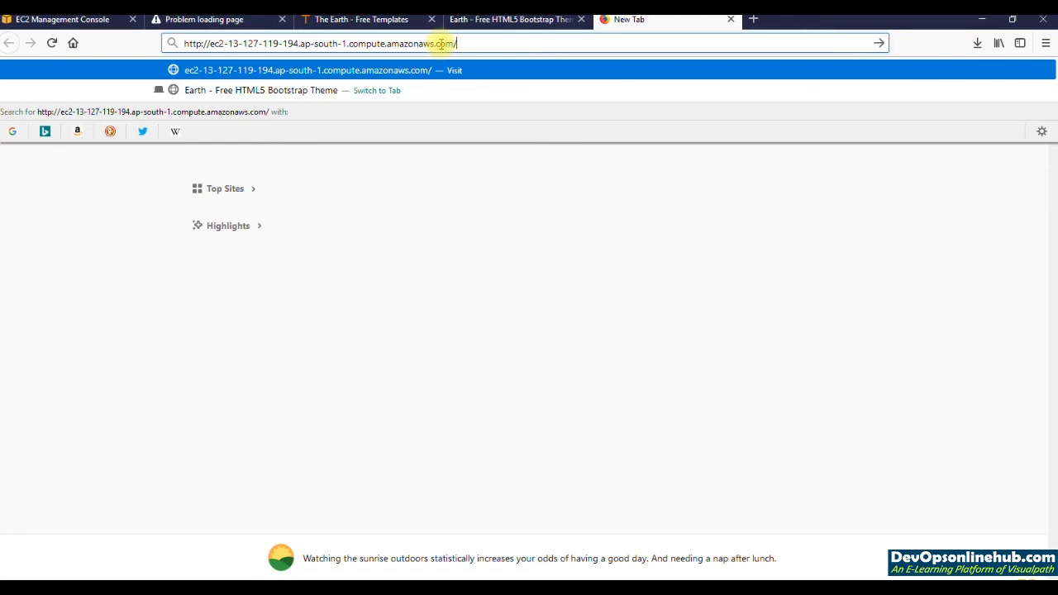
{"action": "key", "text": "Return"}
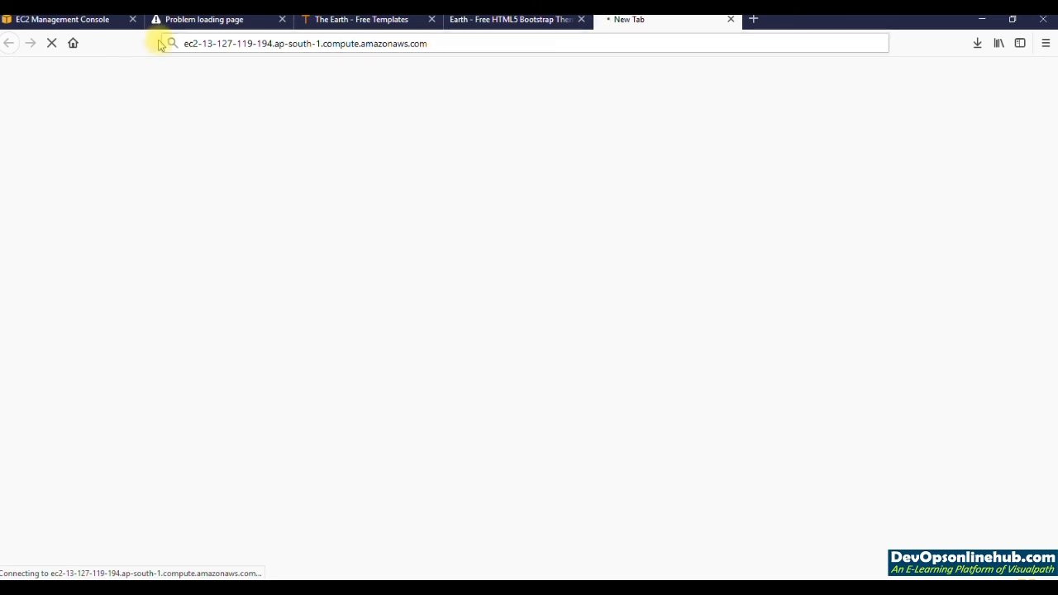
Step: In the EC2 Management Console, add an HTTP port 80 inbound rule with source My IP to earth-qa-web-sg and save the rules
{"action": "left_click", "coordinate": [95, 23]}
{"action": "left_click", "coordinate": [170, 380]}
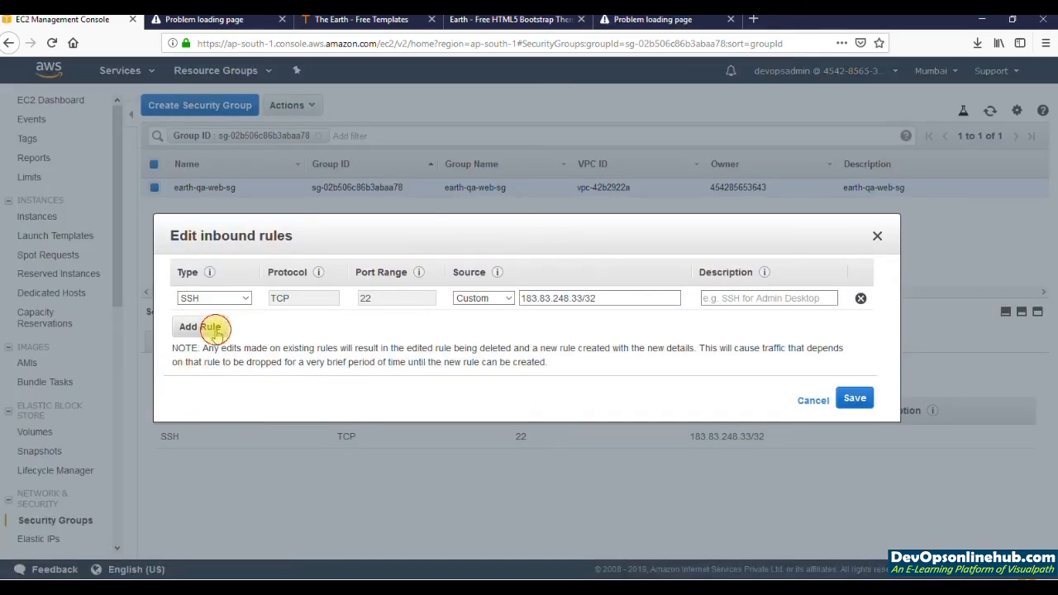
{"action": "left_click", "coordinate": [213, 328]}
{"action": "left_click", "coordinate": [237, 323]}
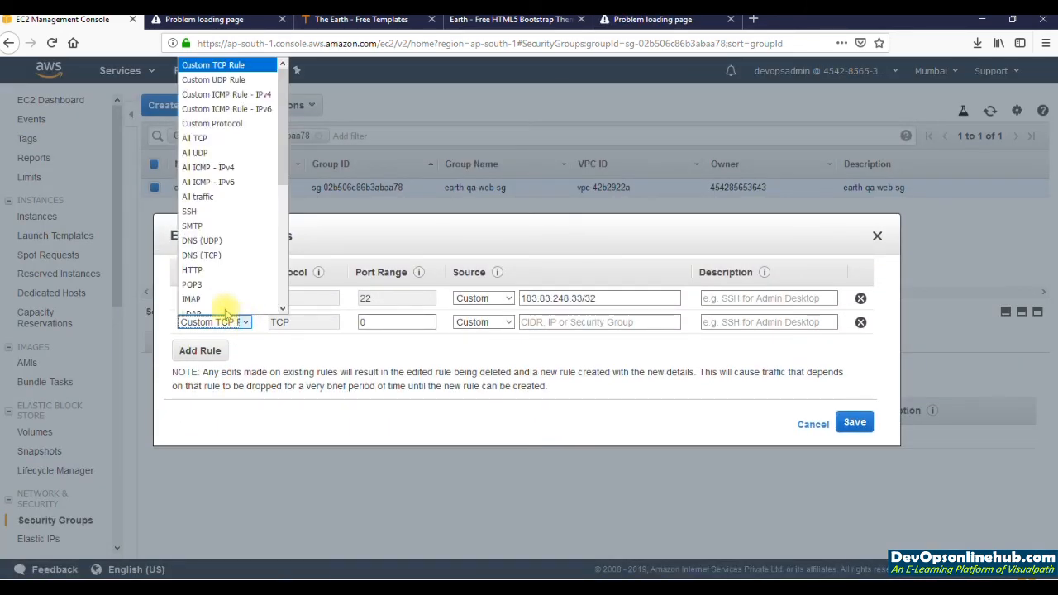
{"action": "left_click", "coordinate": [233, 271]}
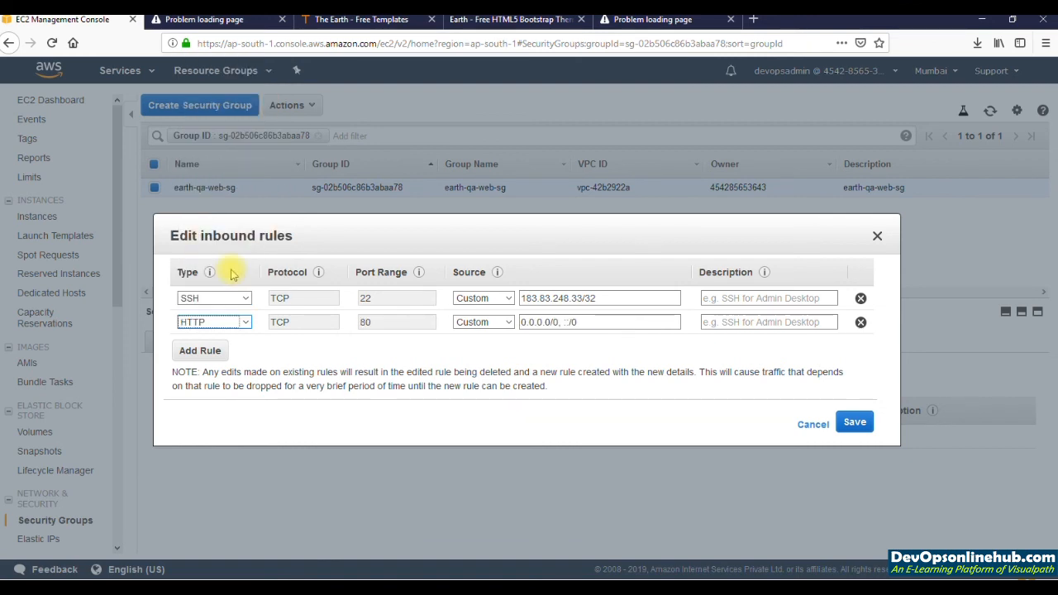
{"action": "left_click", "coordinate": [398, 350]}
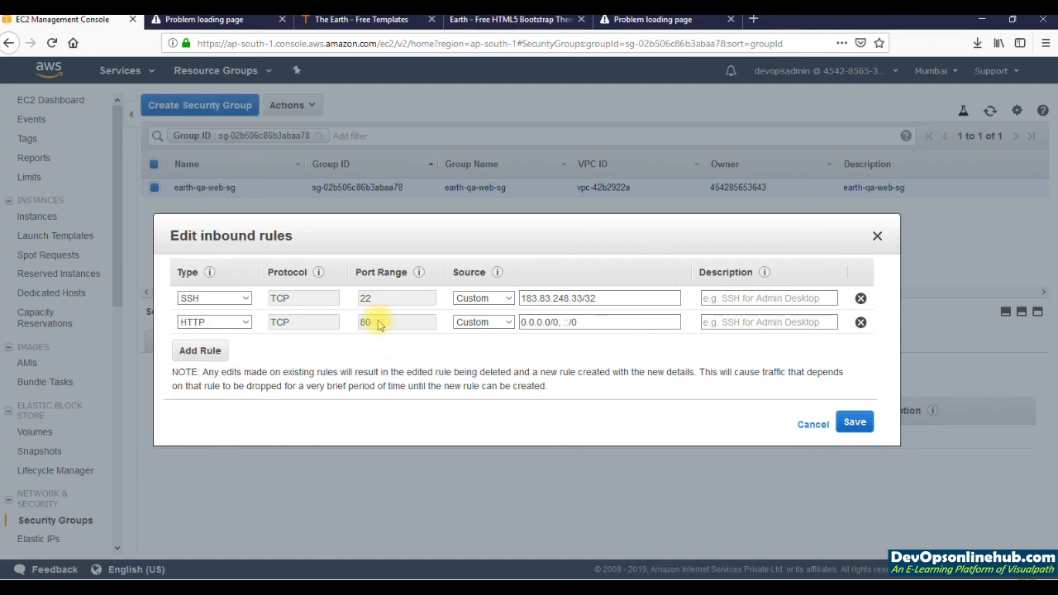
{"action": "left_click", "coordinate": [508, 323]}
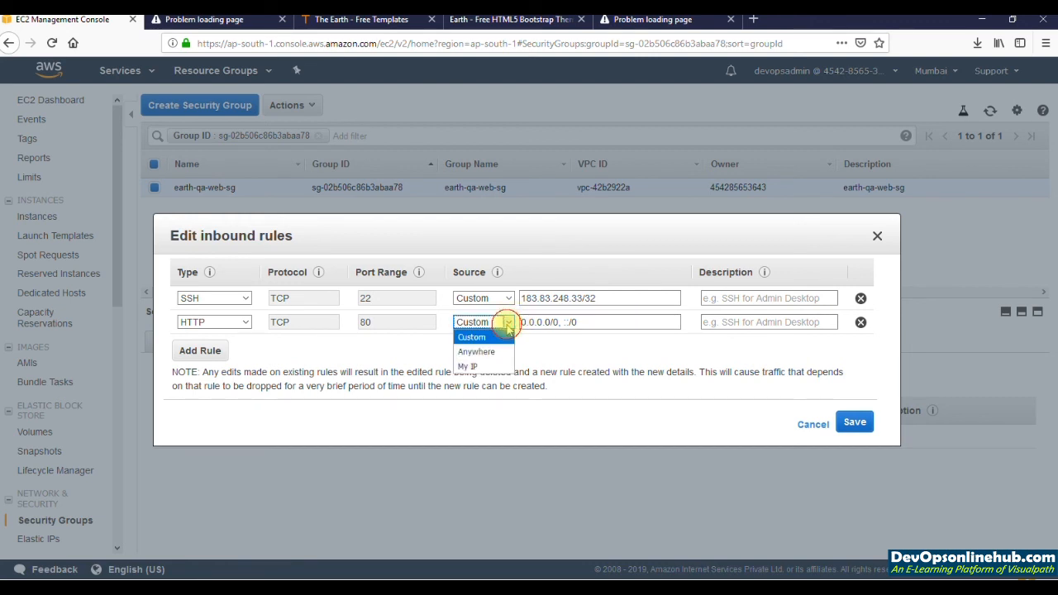
{"action": "left_click", "coordinate": [489, 366]}
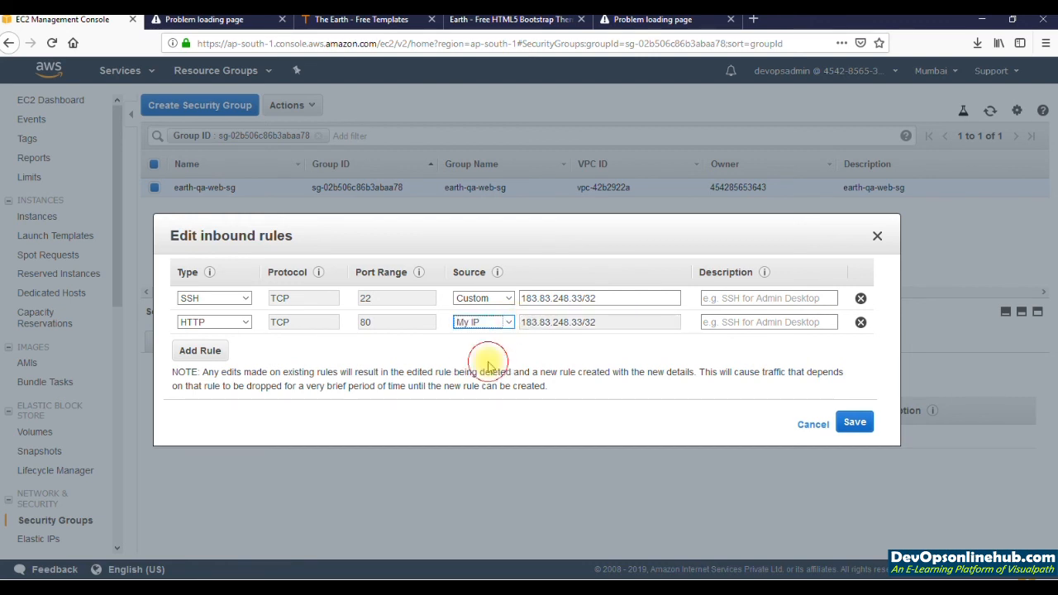
{"action": "left_click", "coordinate": [856, 424]}
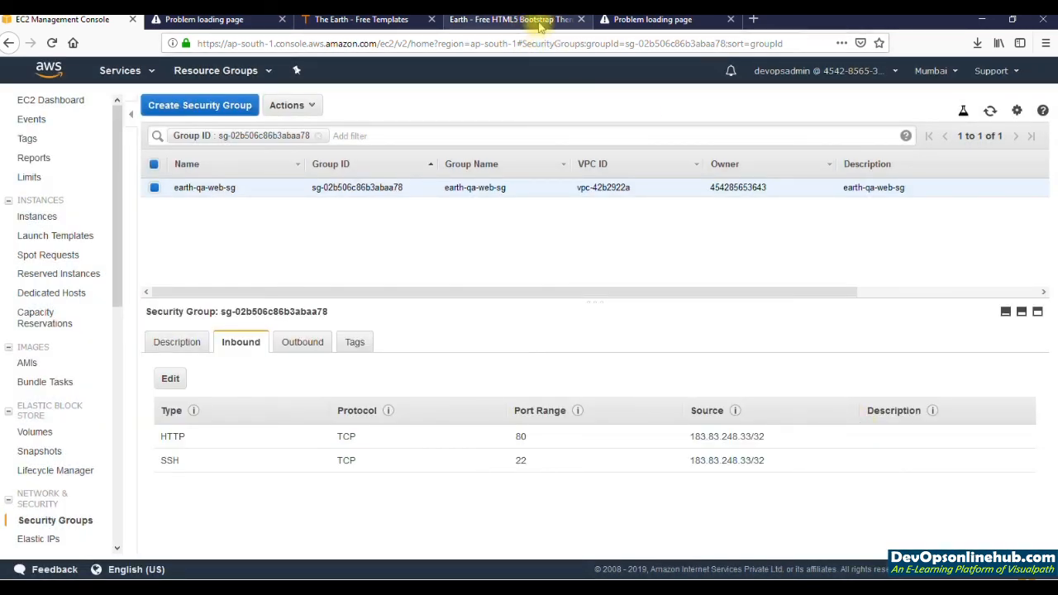
Step: Return to the timed-out Earth website page and retry loading it to test the new HTTP rule
{"action": "left_click", "coordinate": [647, 23]}
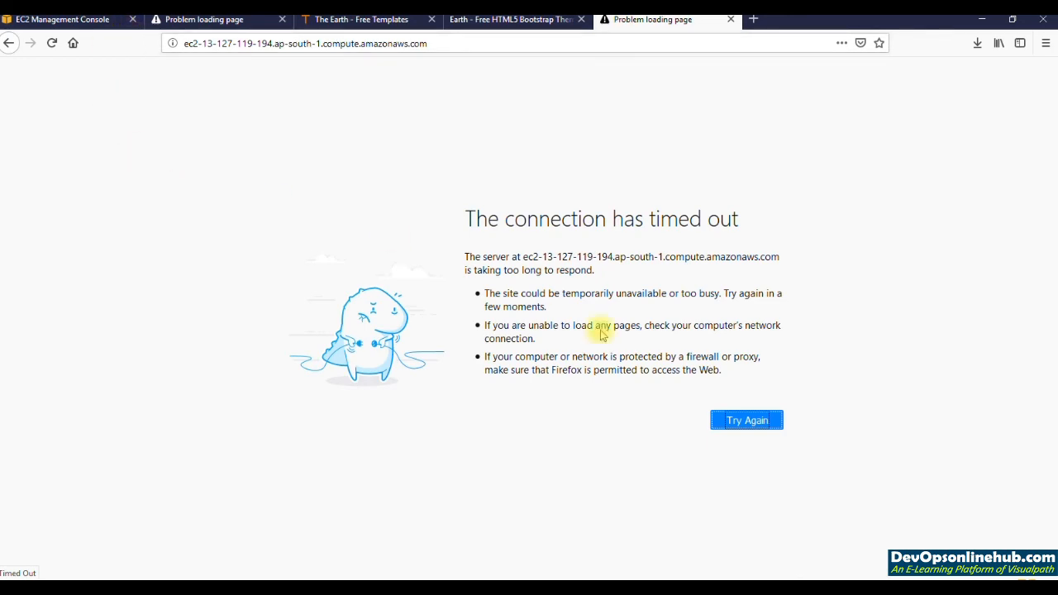
{"action": "left_click", "coordinate": [748, 420]}
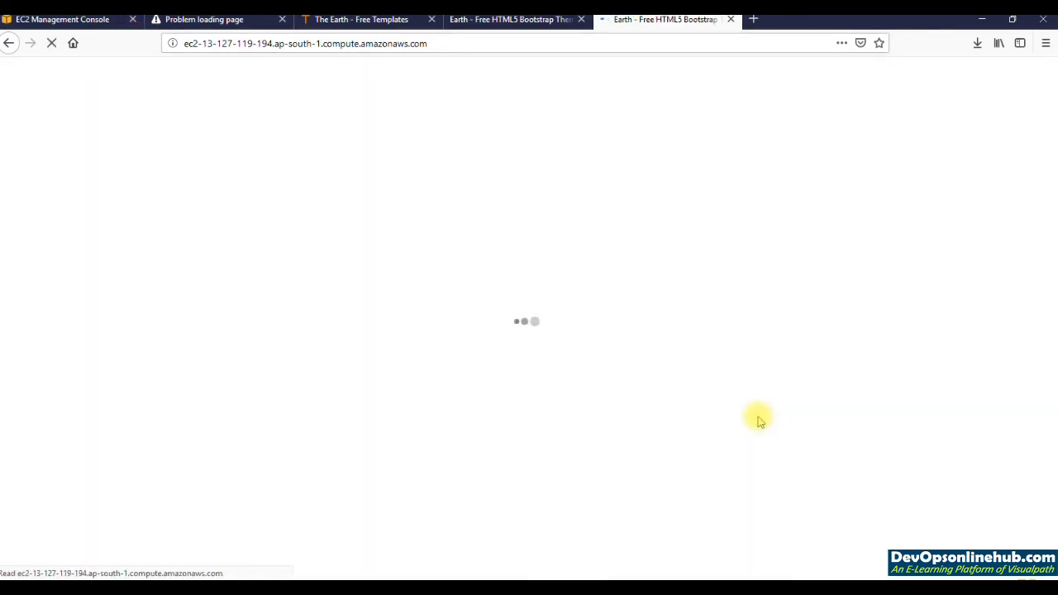